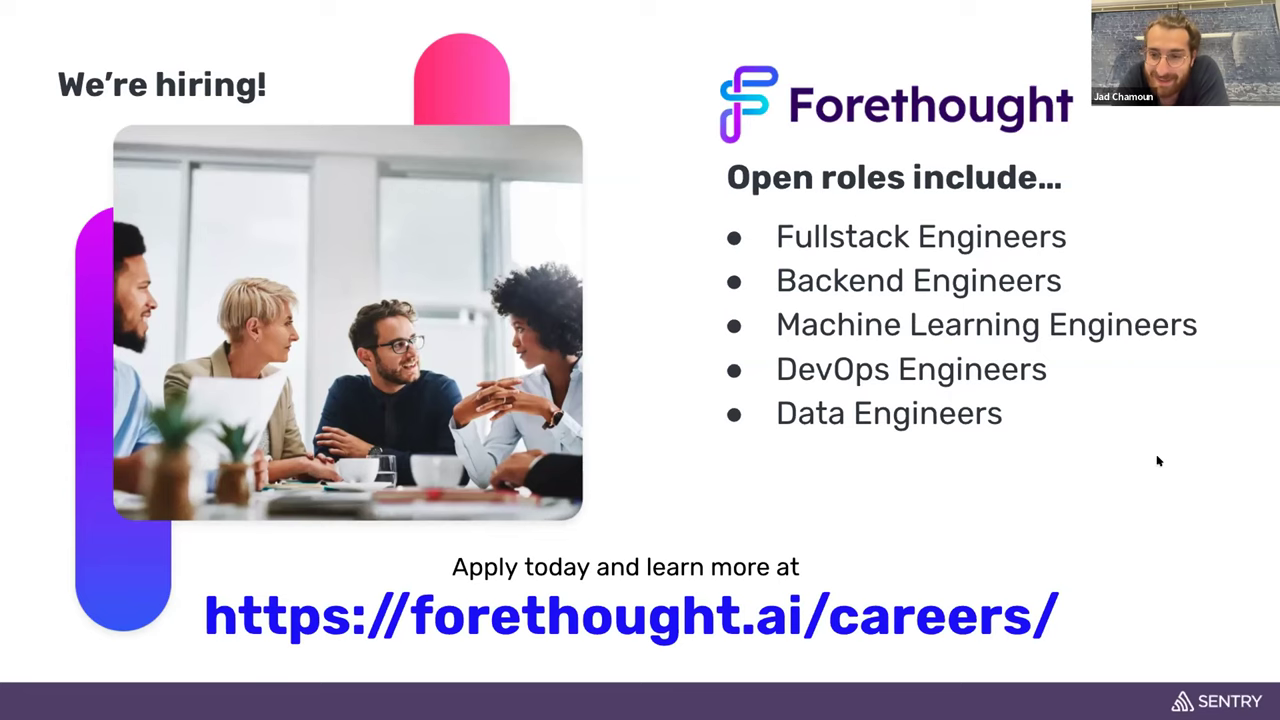
{"action": "key", "text": "Right"}
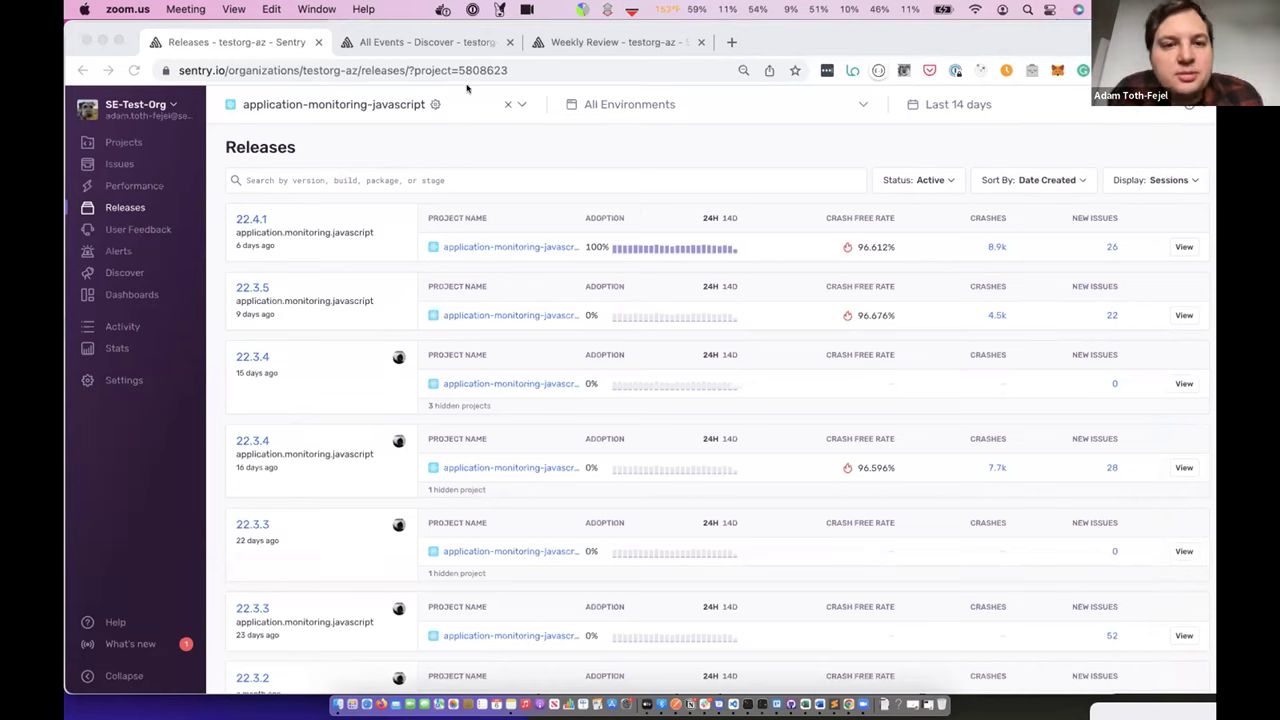
Look over the application-monitoring-javascript releases and the properties available for searching them.
{"action": "left_click", "coordinate": [521, 159]}
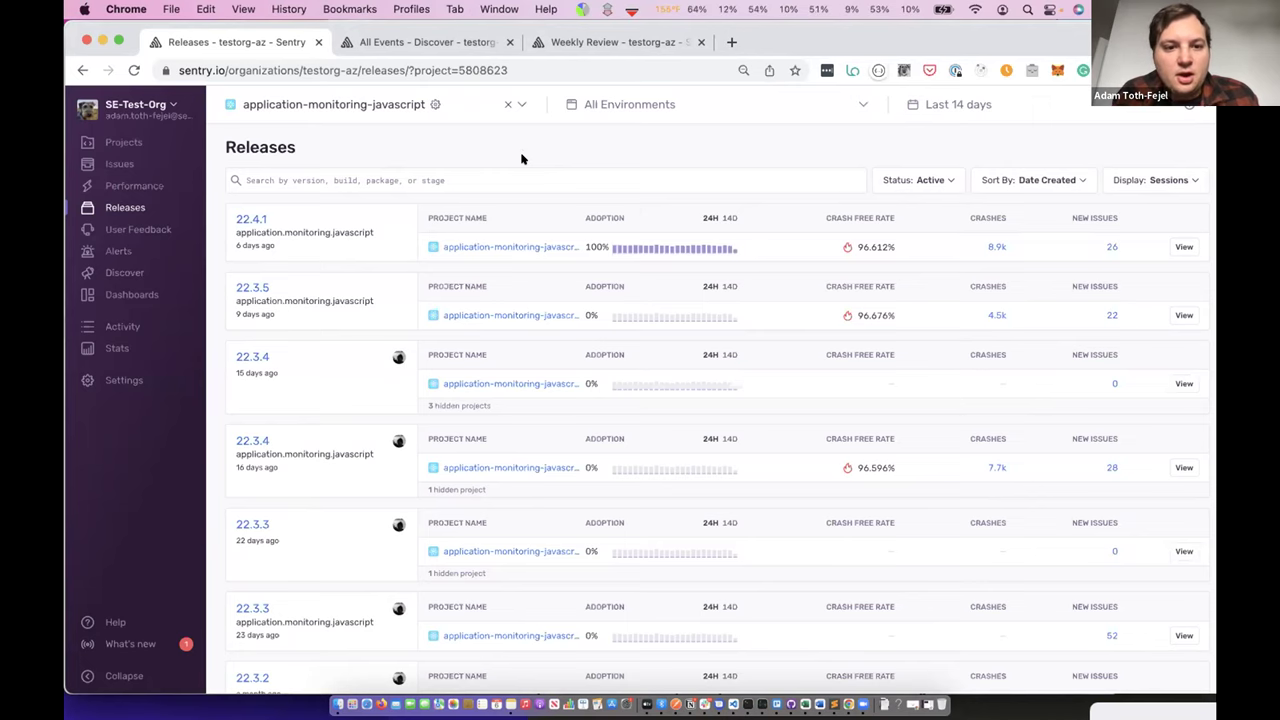
{"action": "scroll", "coordinate": [397, 248], "scroll_direction": "down", "scroll_amount": 1}
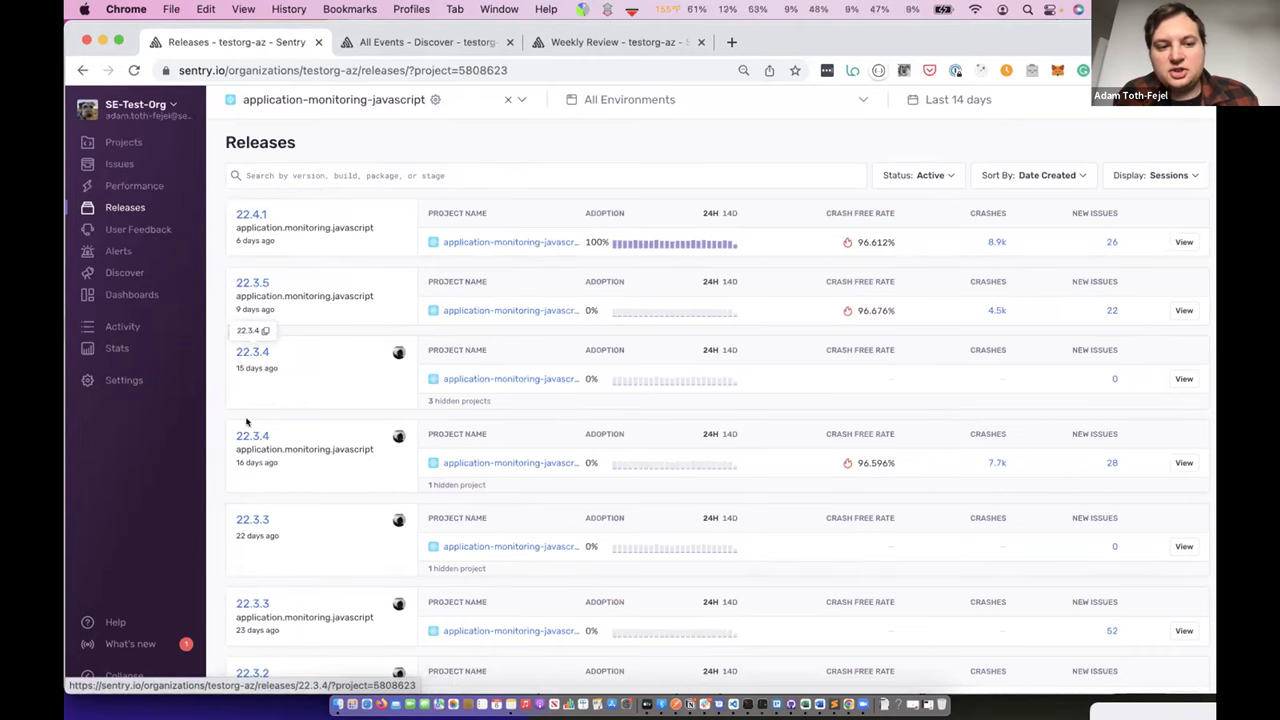
{"action": "left_click", "coordinate": [336, 171]}
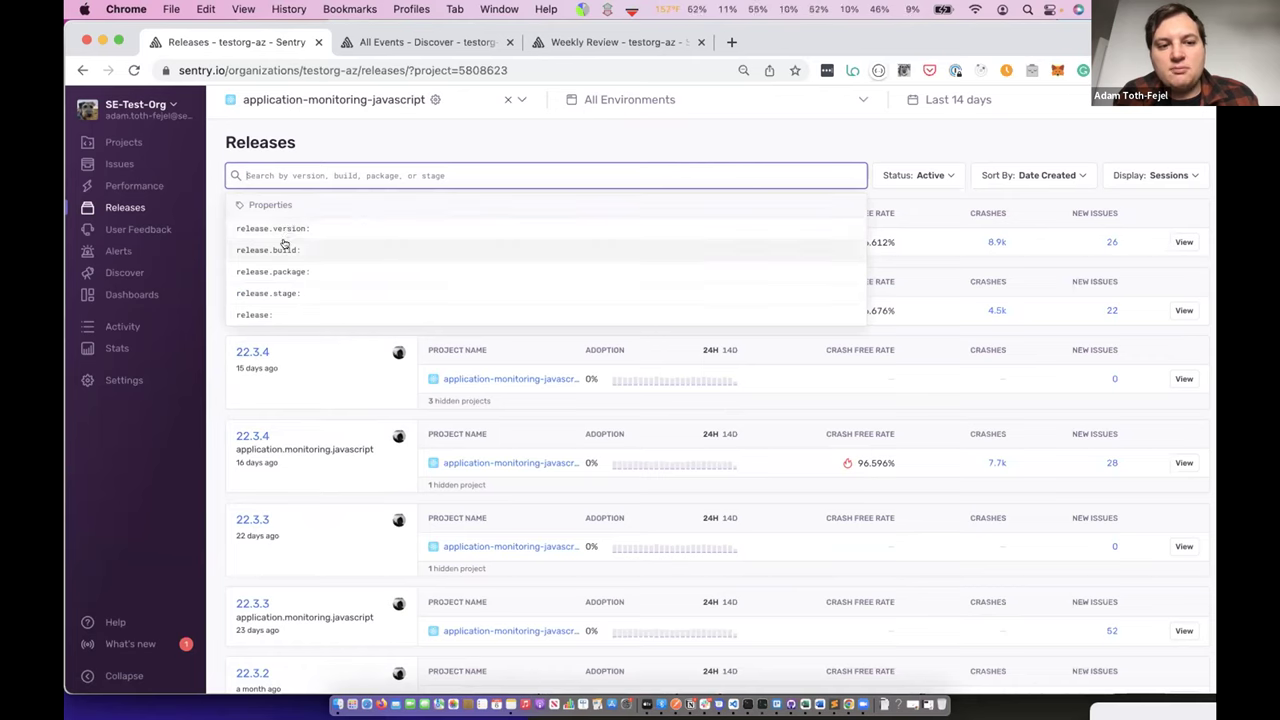
{"action": "left_click", "coordinate": [427, 146]}
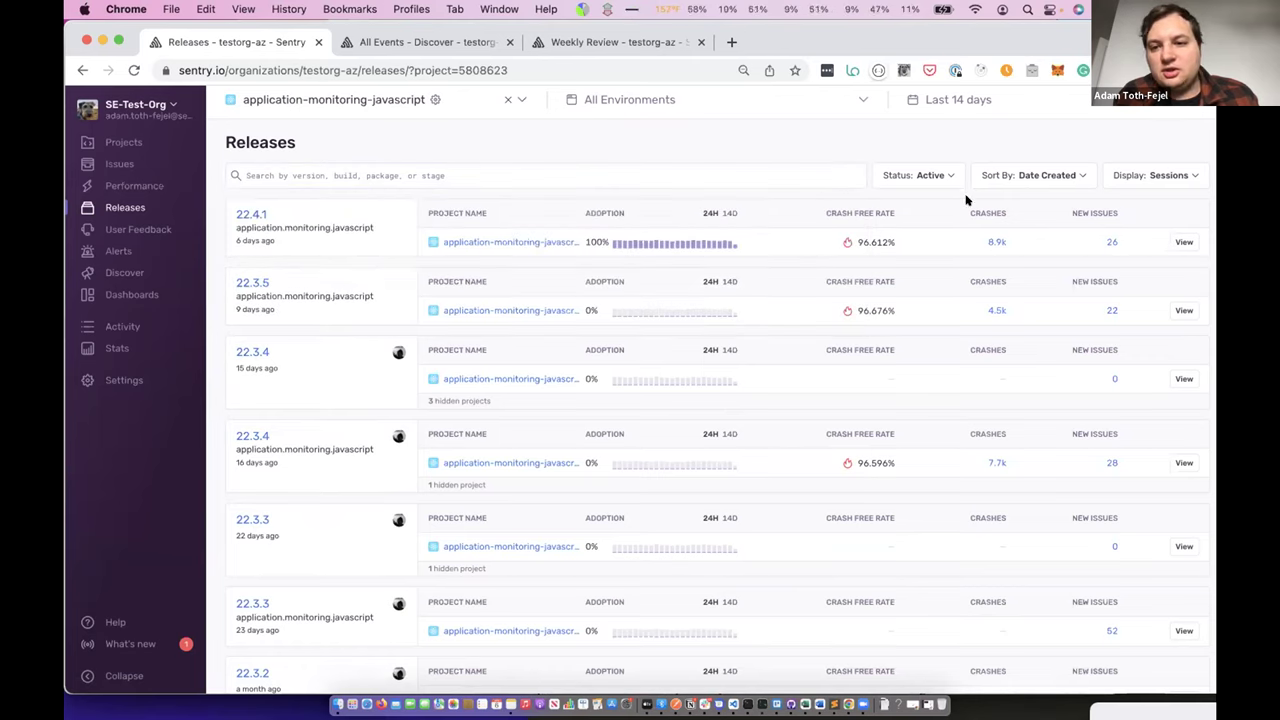
Open the details of release 22.4.1 and examine its crash-free metrics and new issues, particularly the 500 - Internal Server Error.
{"action": "mouse_move", "coordinate": [622, 244]}
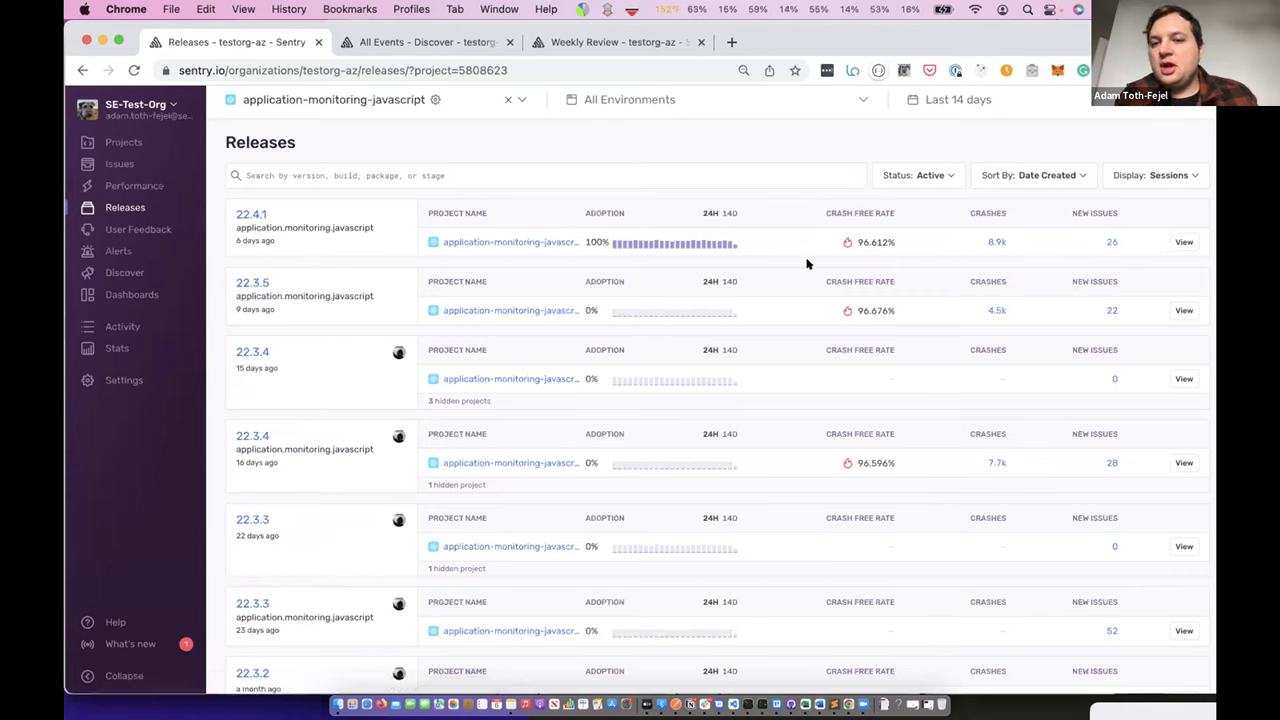
{"action": "left_click", "coordinate": [1183, 243]}
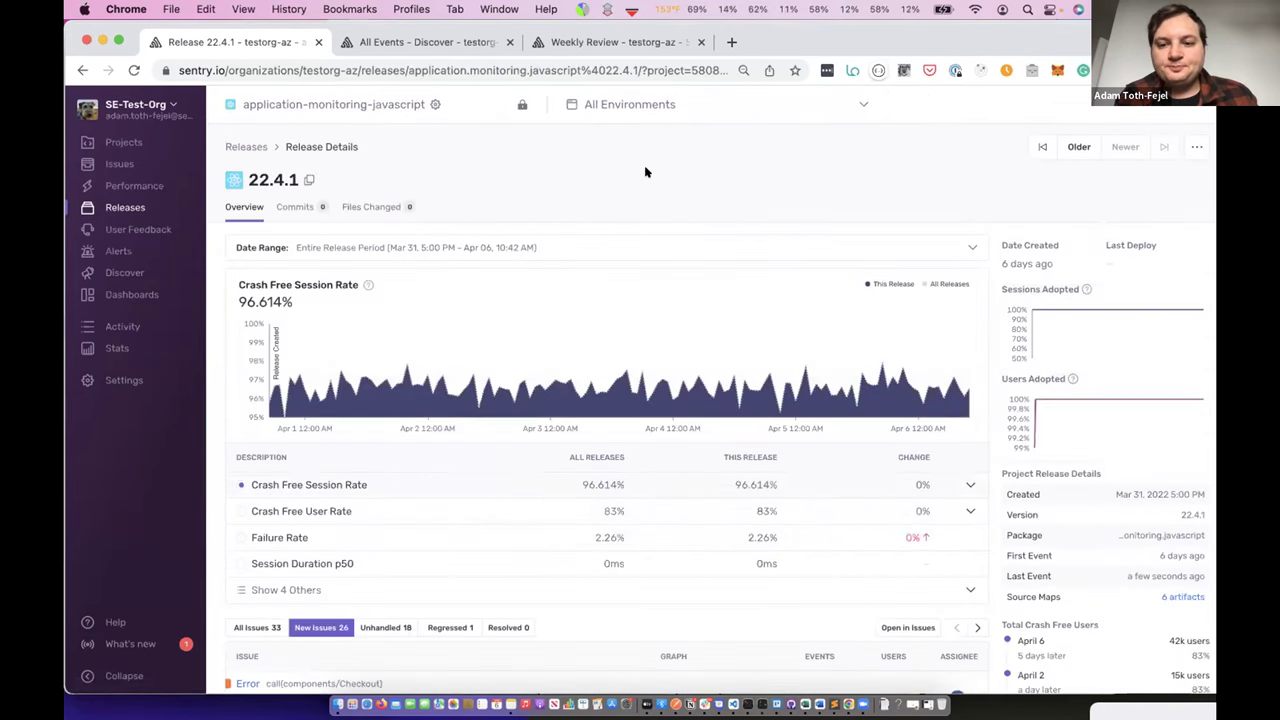
{"action": "scroll", "coordinate": [644, 165], "scroll_direction": "down", "scroll_amount": 2}
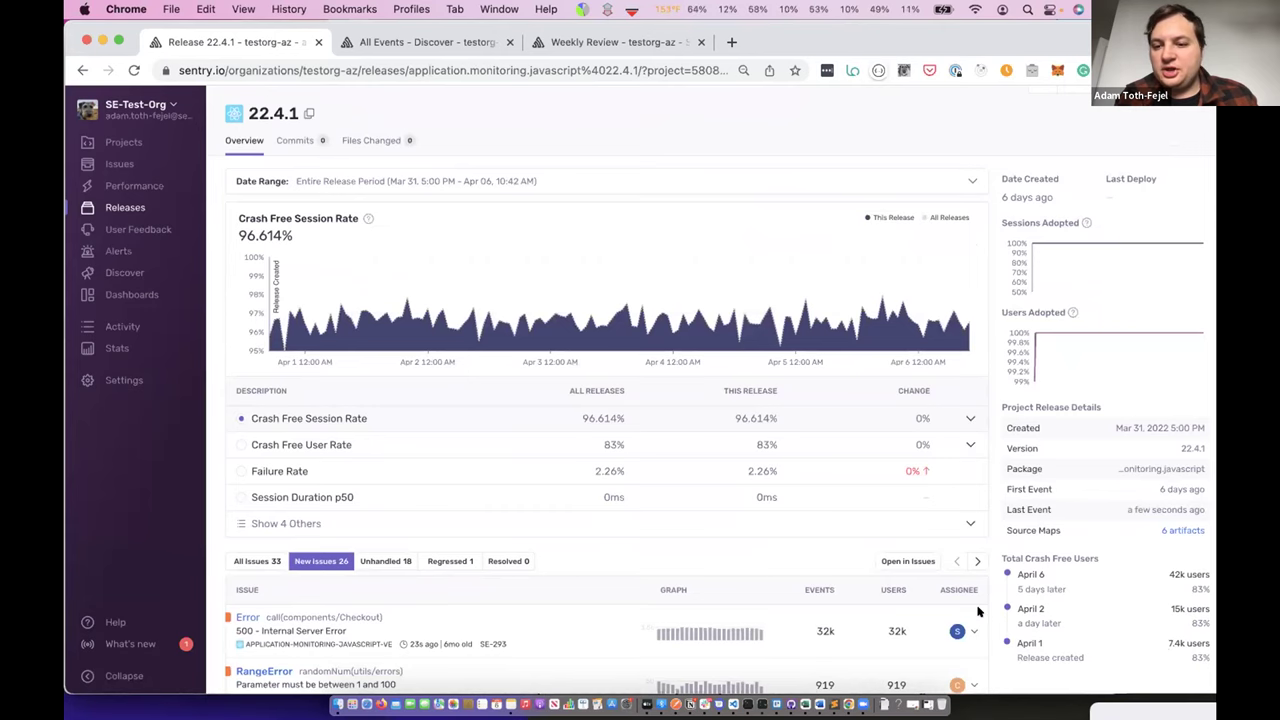
{"action": "scroll", "coordinate": [980, 612], "scroll_direction": "down", "scroll_amount": 4}
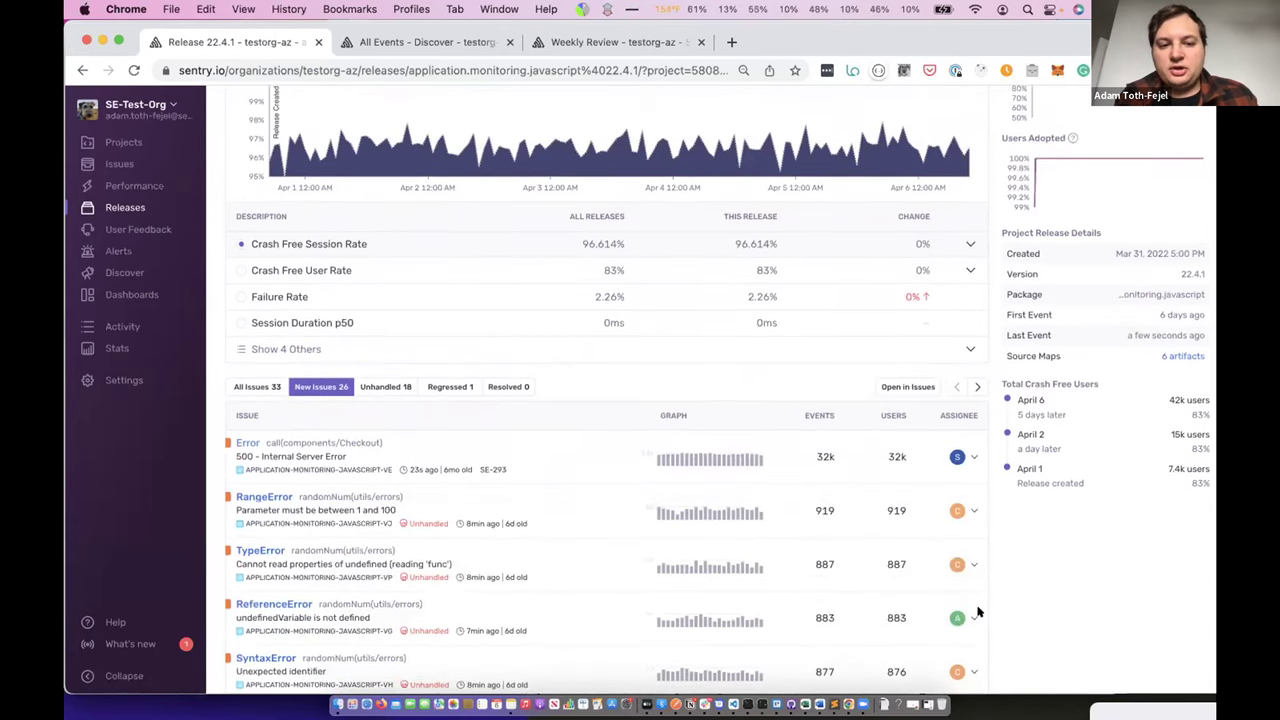
{"action": "scroll", "coordinate": [978, 612], "scroll_direction": "up", "scroll_amount": 3}
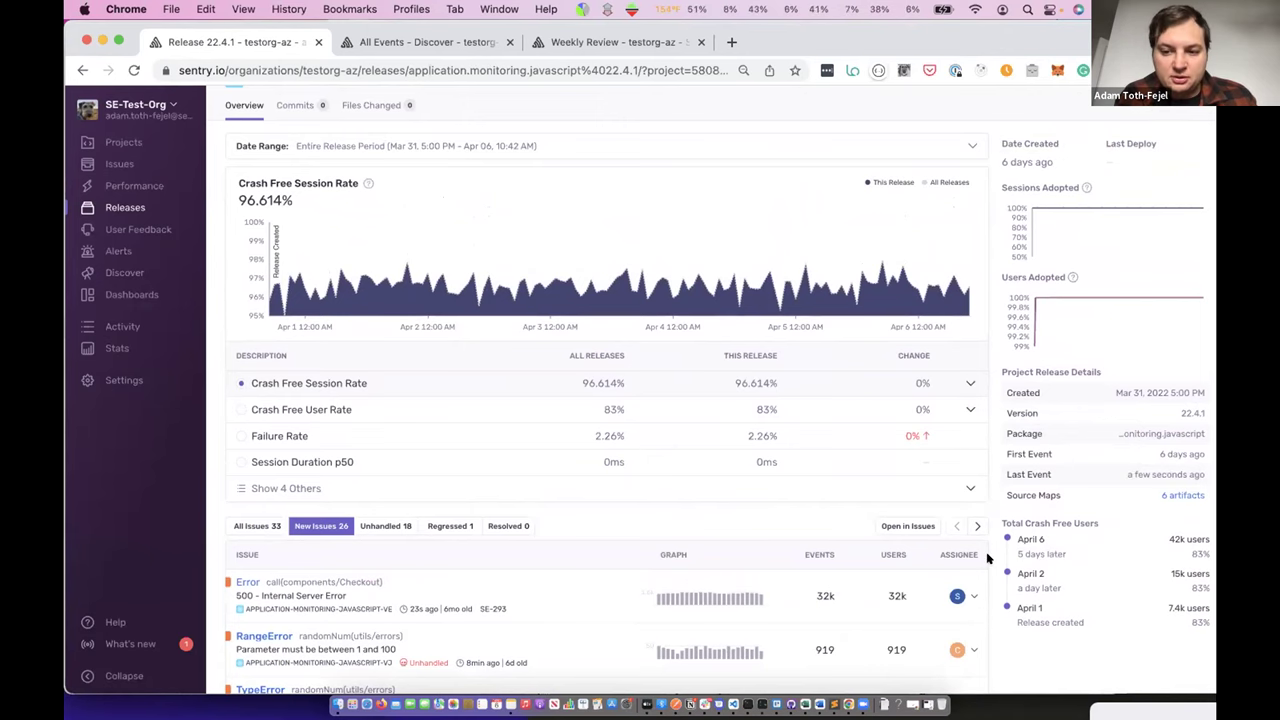
{"action": "scroll", "coordinate": [987, 558], "scroll_direction": "down", "scroll_amount": 5}
{"action": "scroll", "coordinate": [987, 558], "scroll_direction": "down", "scroll_amount": 4}
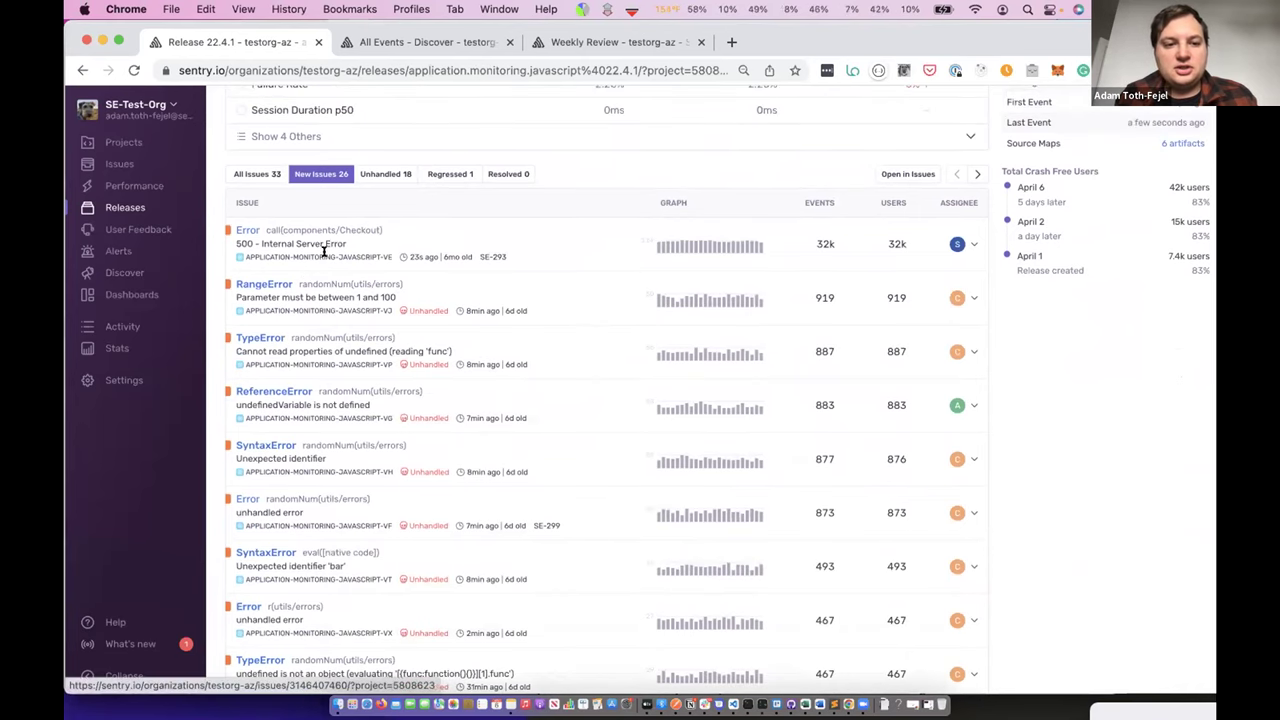
{"action": "left_click_drag", "start_coordinate": [346, 244], "coordinate": [236, 240]}
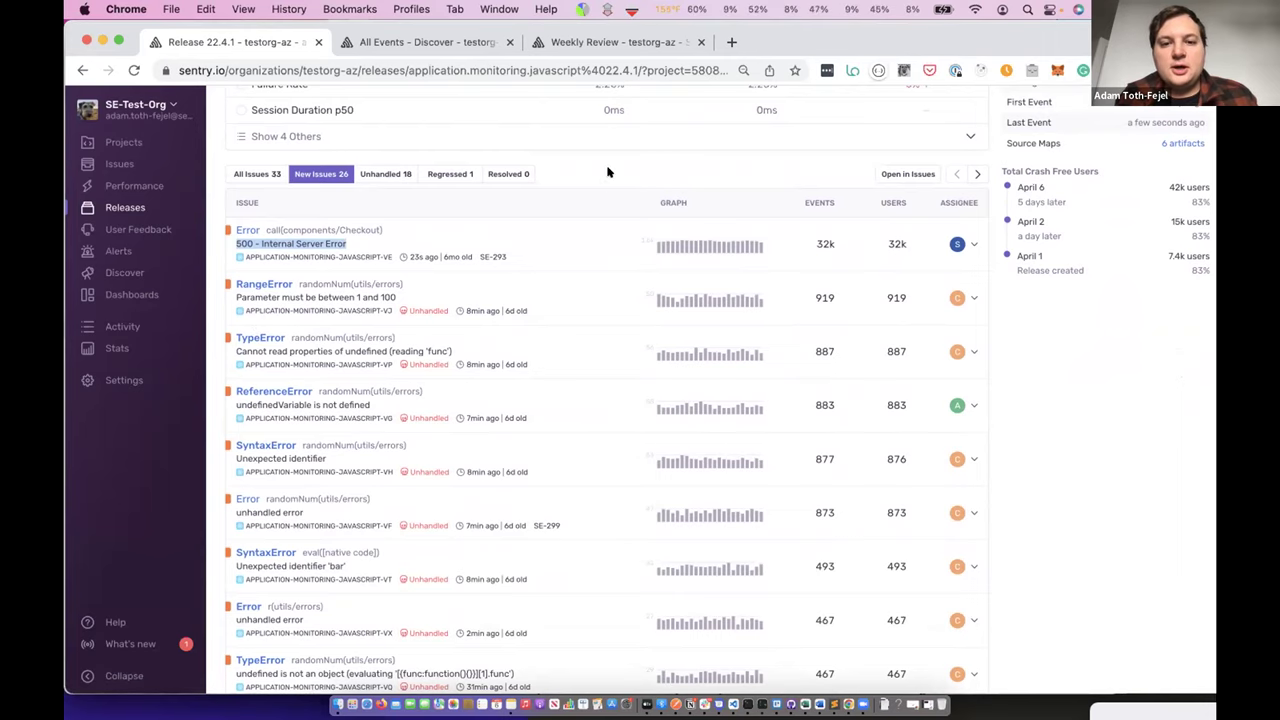
{"action": "scroll", "coordinate": [606, 172], "scroll_direction": "up", "scroll_amount": 1}
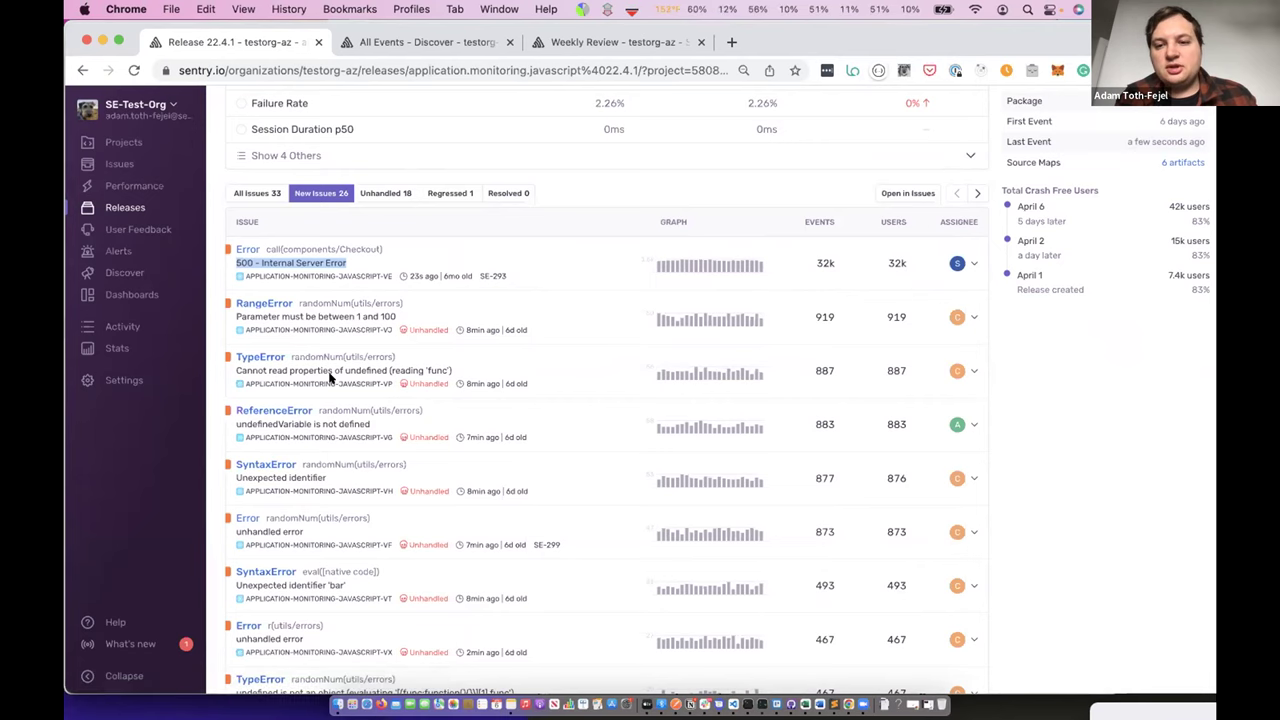
In the Discover All Events query, remove the event.type, user.display and timestamp columns from the results table.
{"action": "left_click", "coordinate": [432, 46]}
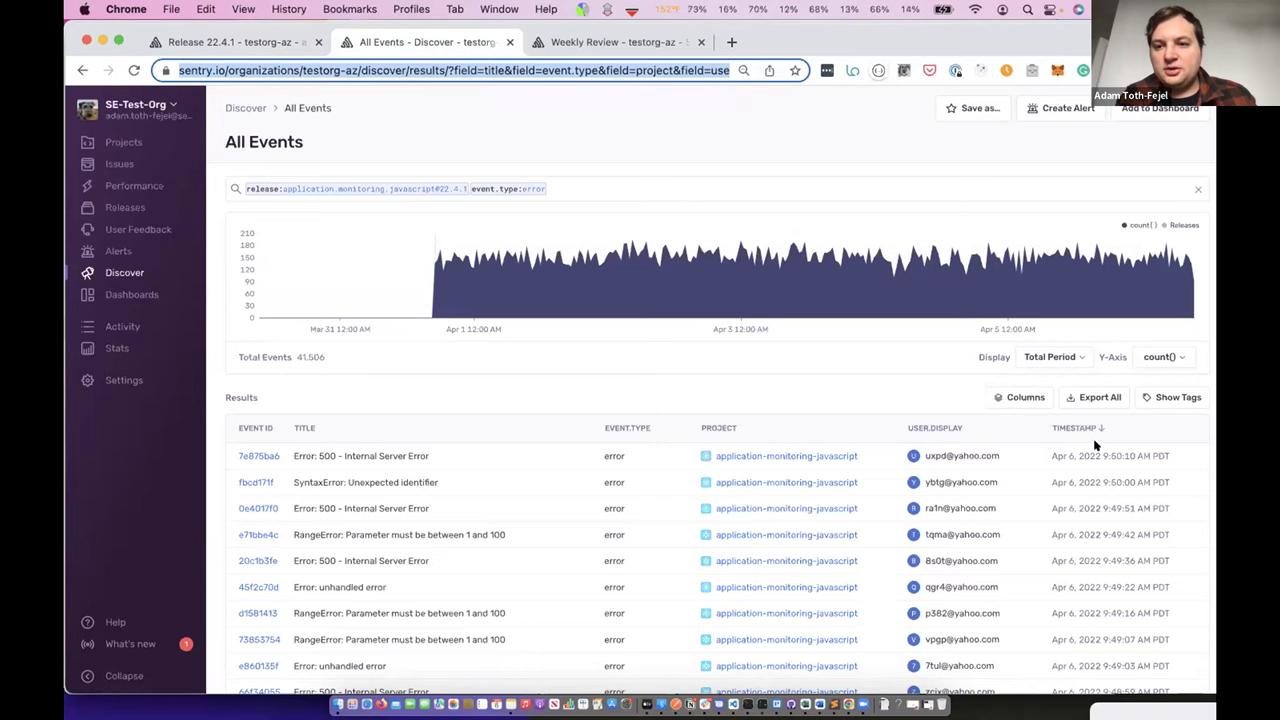
{"action": "left_click", "coordinate": [1016, 396]}
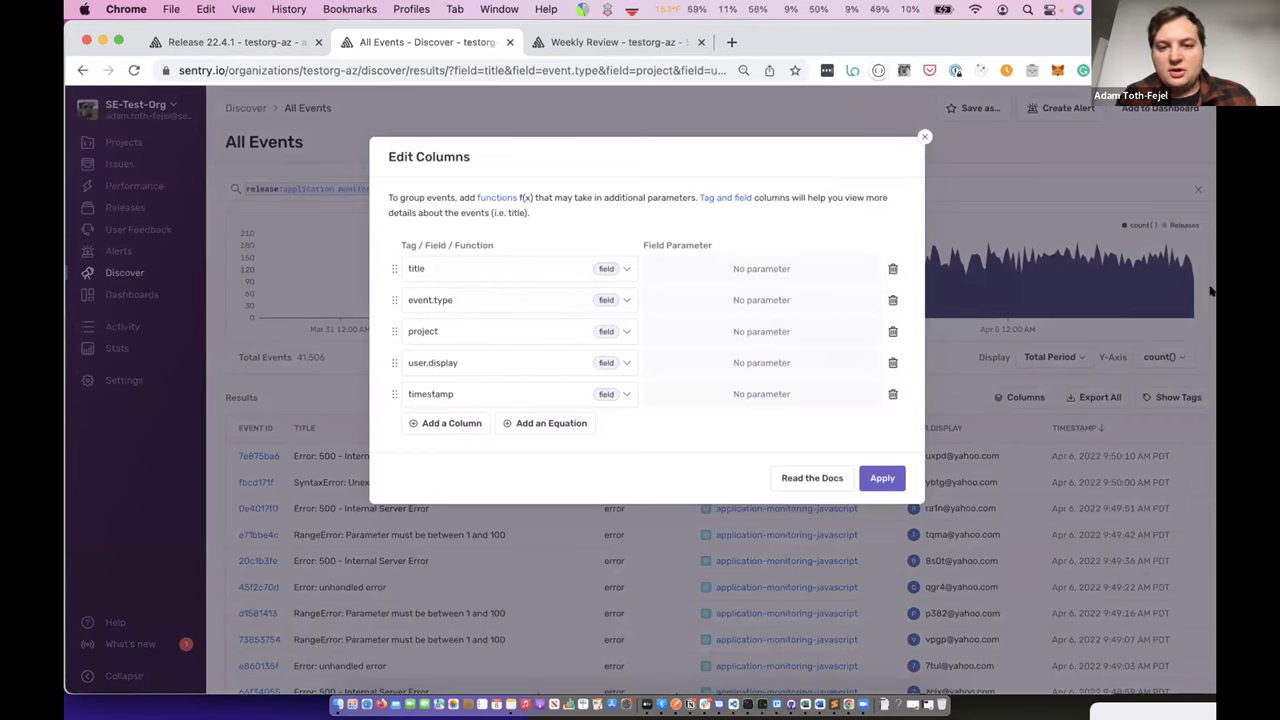
{"action": "left_click", "coordinate": [892, 300]}
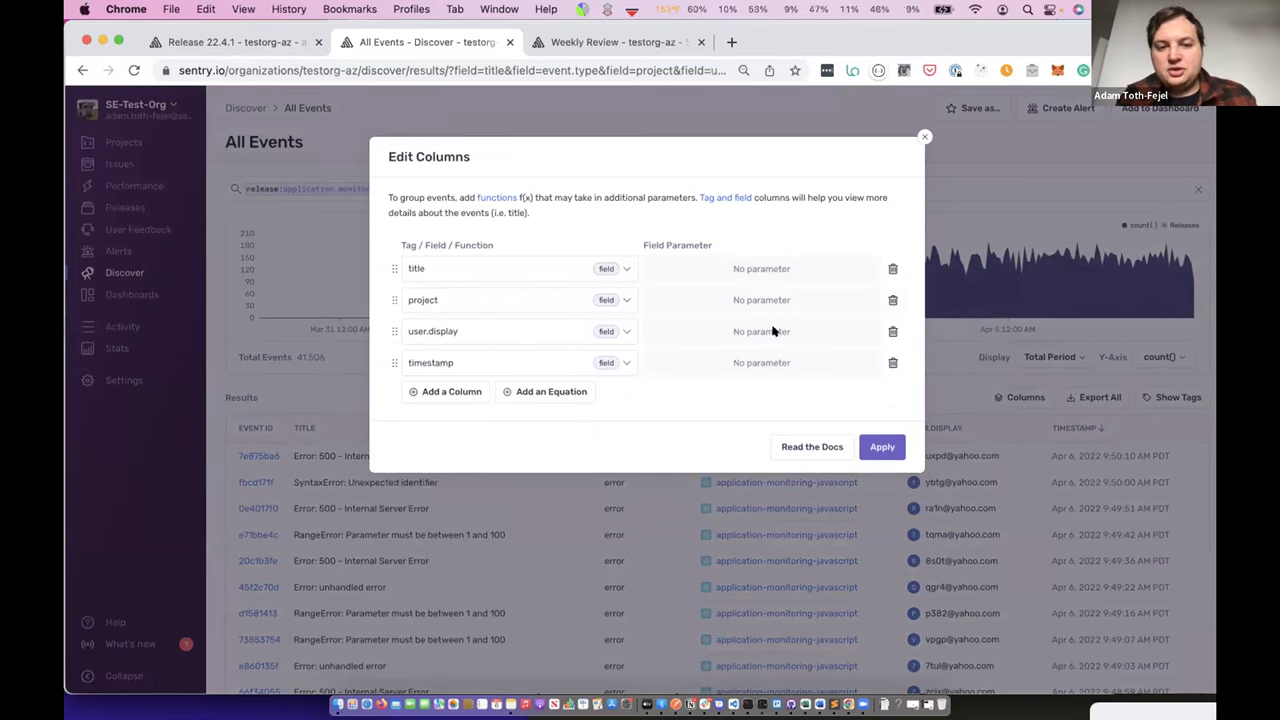
{"action": "left_click", "coordinate": [892, 332]}
{"action": "left_click", "coordinate": [889, 334]}
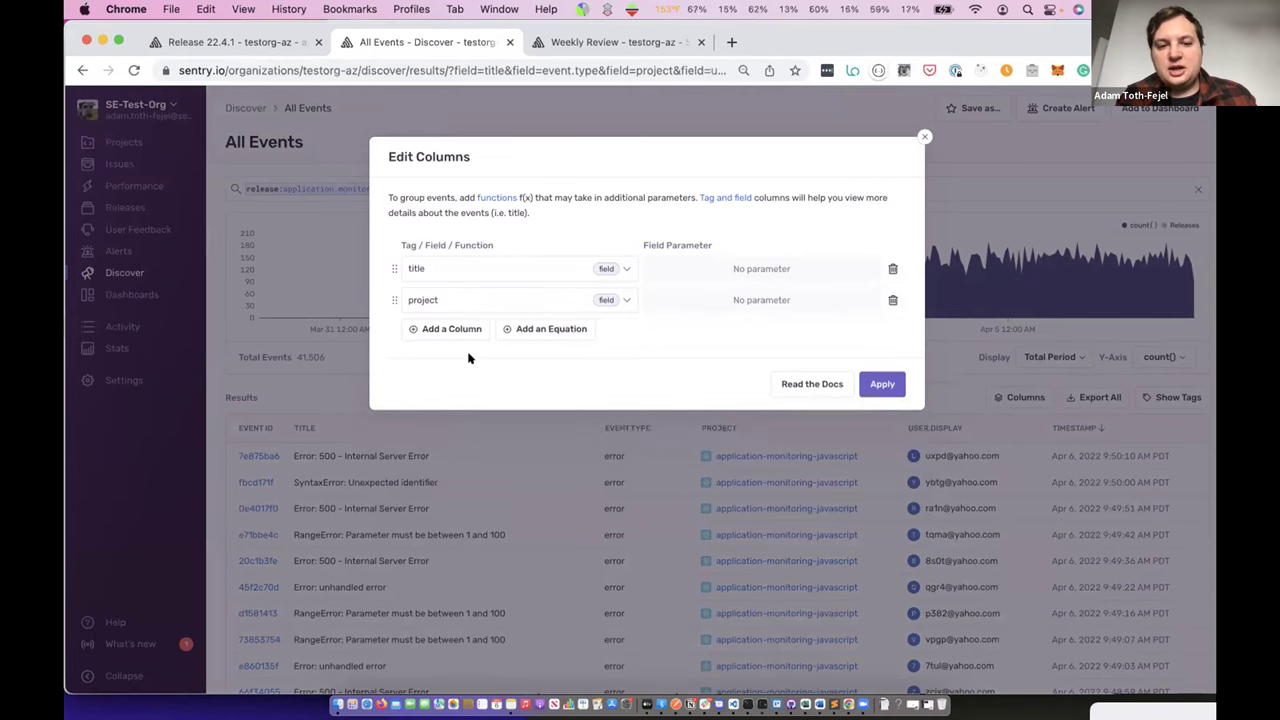
Add a count() function column to the All Events results columns.
{"action": "left_click", "coordinate": [455, 331]}
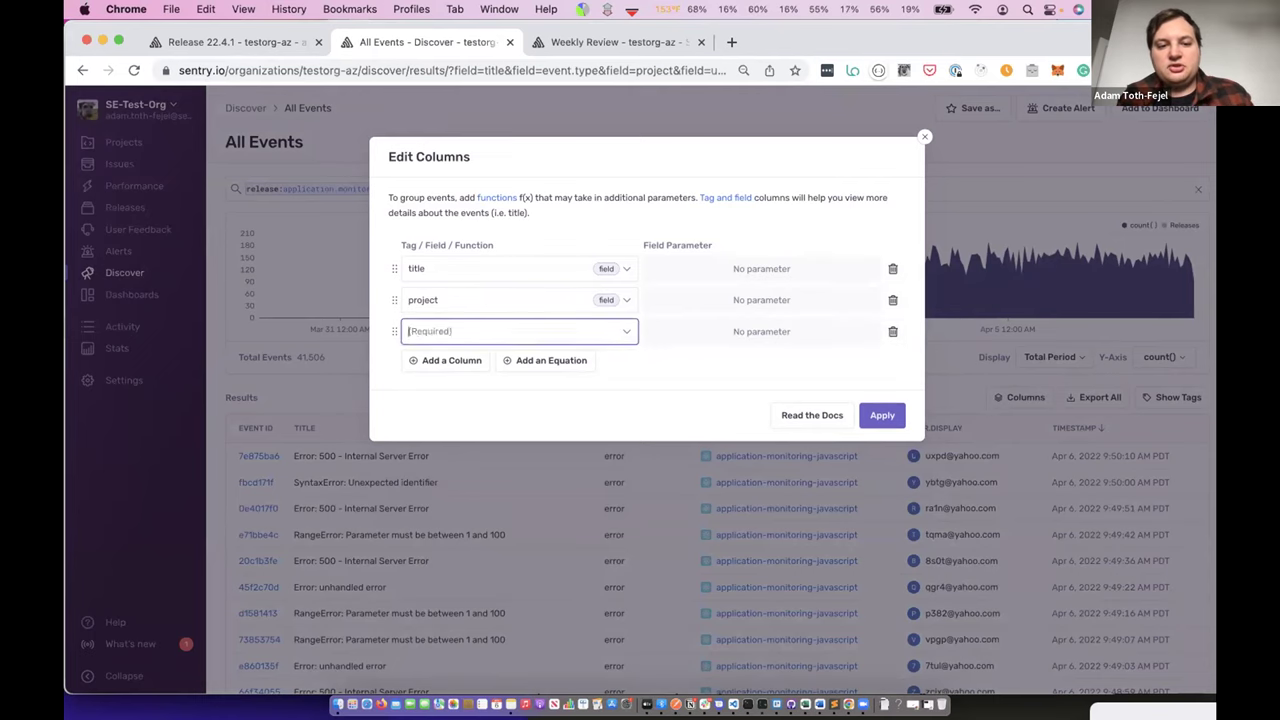
{"action": "type", "text": "cou"}
{"action": "left_click", "coordinate": [449, 370]}
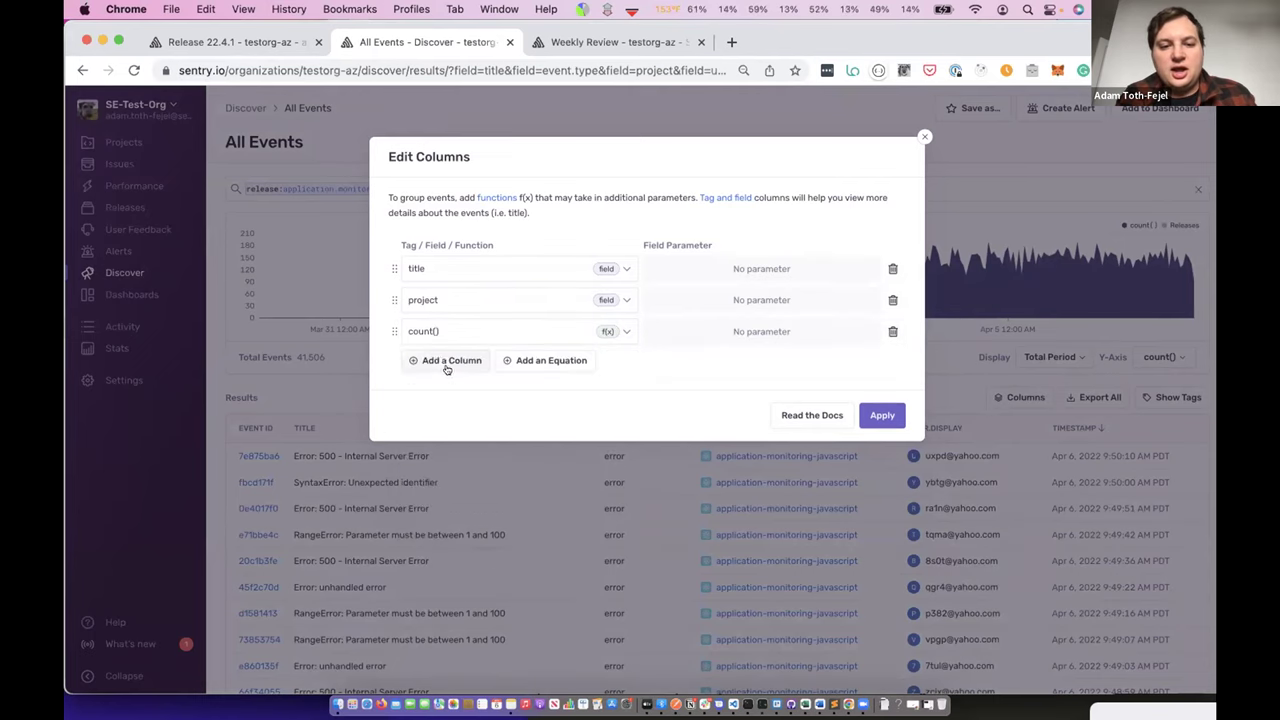
Add an issue field column below count() and apply the edited column set, without any equation.
{"action": "left_click", "coordinate": [440, 362]}
{"action": "left_click", "coordinate": [510, 369]}
{"action": "scroll", "coordinate": [546, 451], "scroll_direction": "down", "scroll_amount": 5}
{"action": "scroll", "coordinate": [548, 457], "scroll_direction": "down", "scroll_amount": 8}
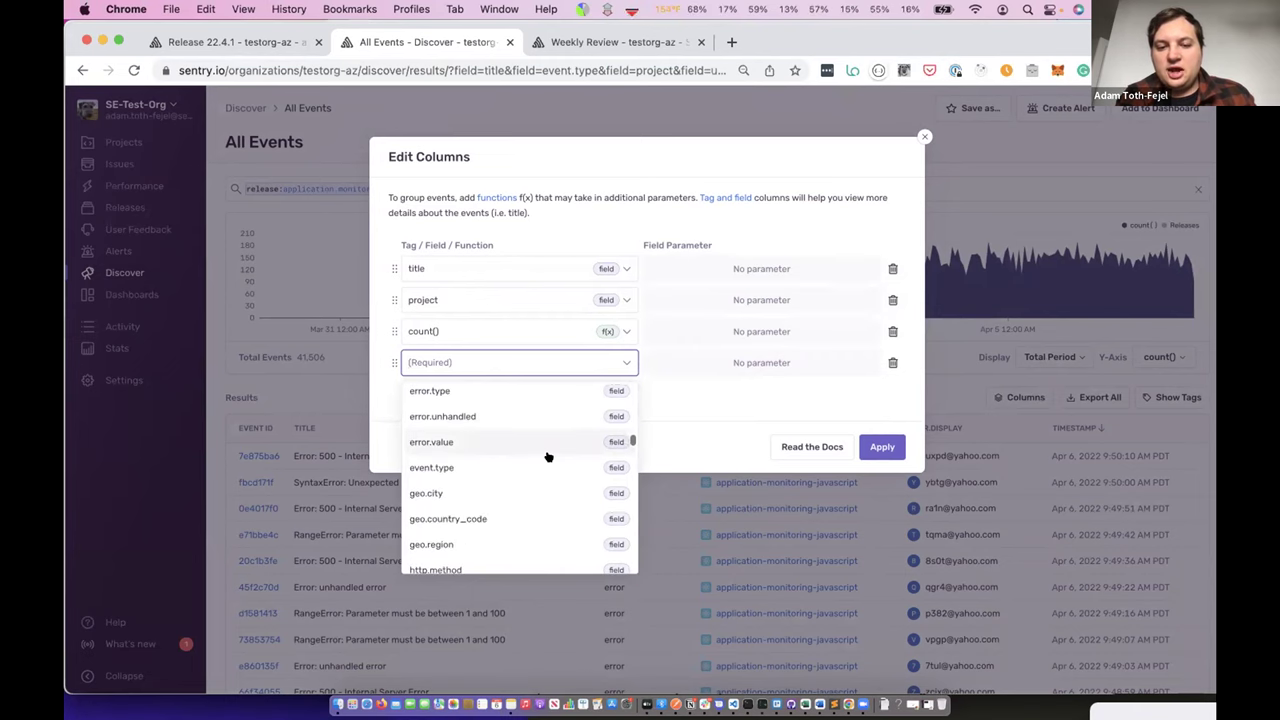
{"action": "scroll", "coordinate": [548, 457], "scroll_direction": "down", "scroll_amount": 10}
{"action": "scroll", "coordinate": [548, 457], "scroll_direction": "down", "scroll_amount": 2}
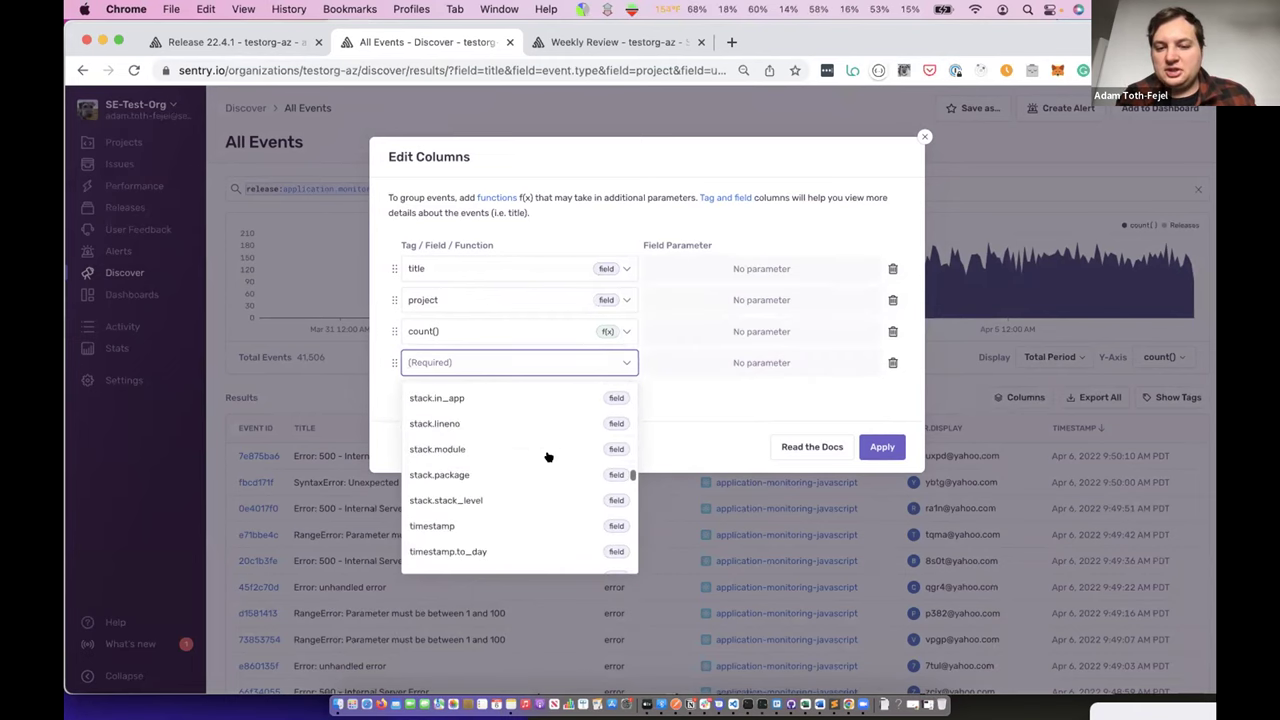
{"action": "scroll", "coordinate": [548, 457], "scroll_direction": "down", "scroll_amount": 3}
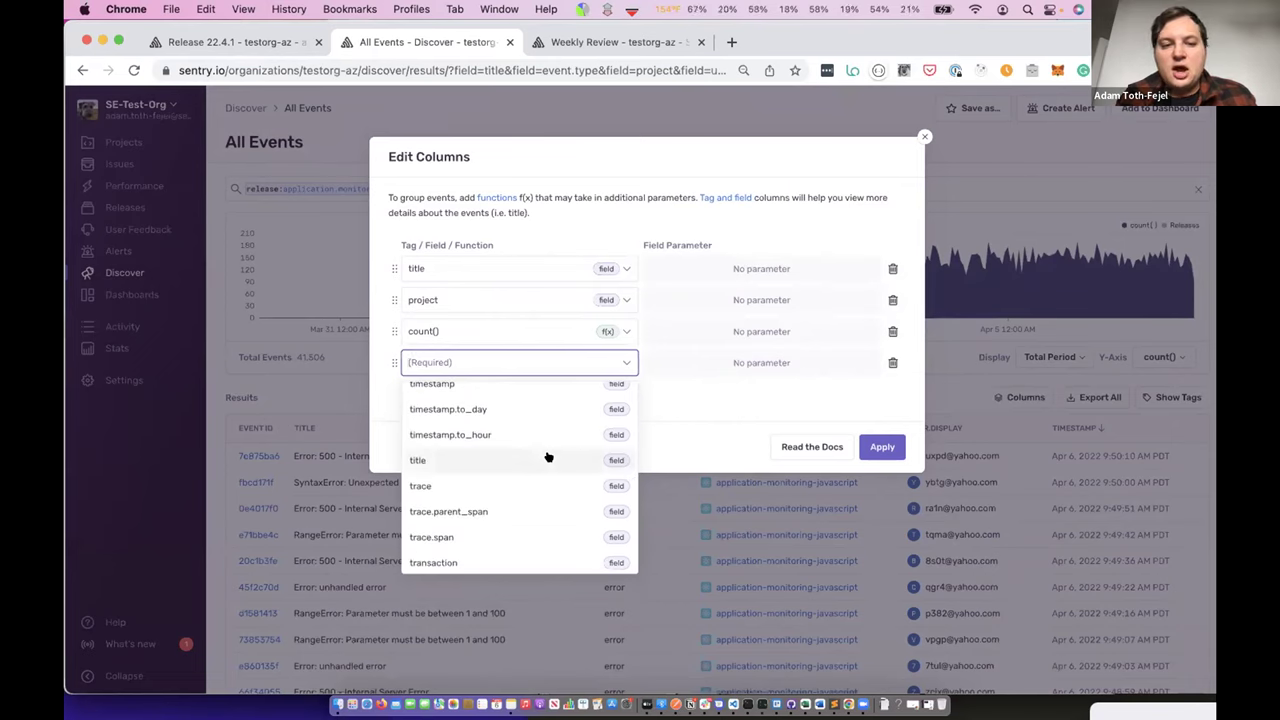
{"action": "type", "text": "issue"}
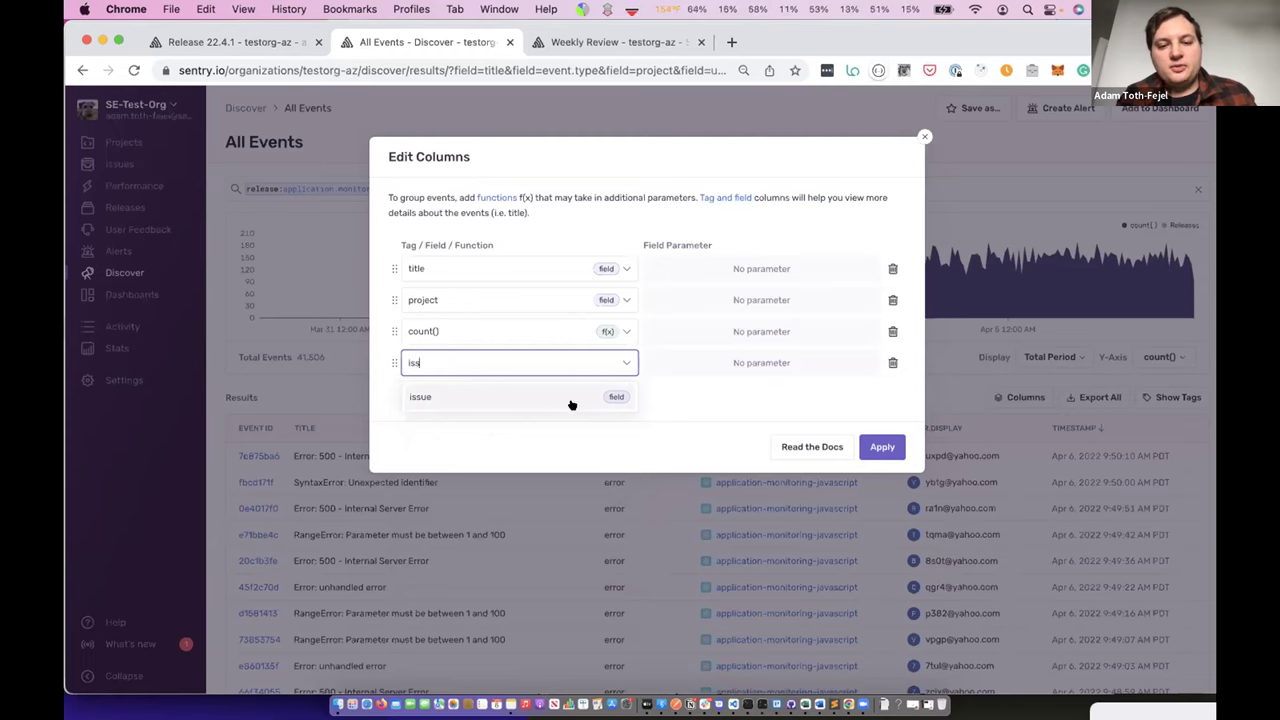
{"action": "left_click", "coordinate": [571, 404]}
{"action": "left_click", "coordinate": [528, 392]}
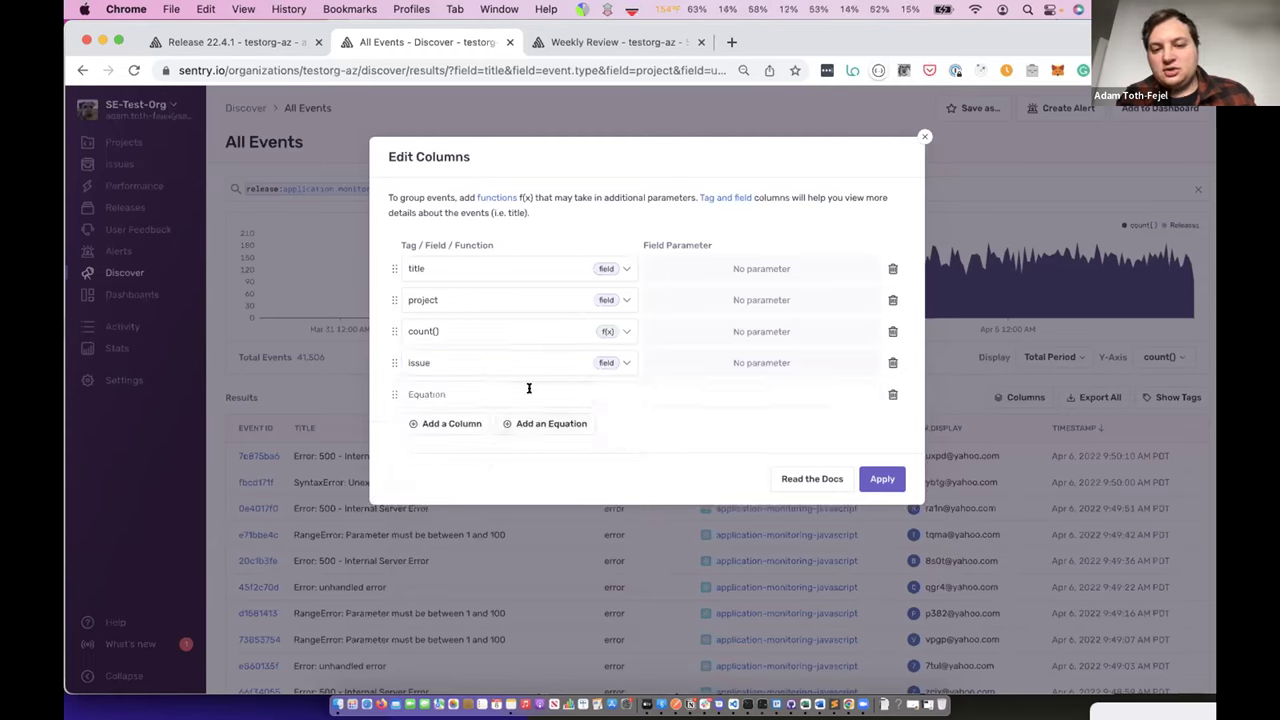
{"action": "left_click", "coordinate": [893, 394]}
{"action": "left_click", "coordinate": [880, 447]}
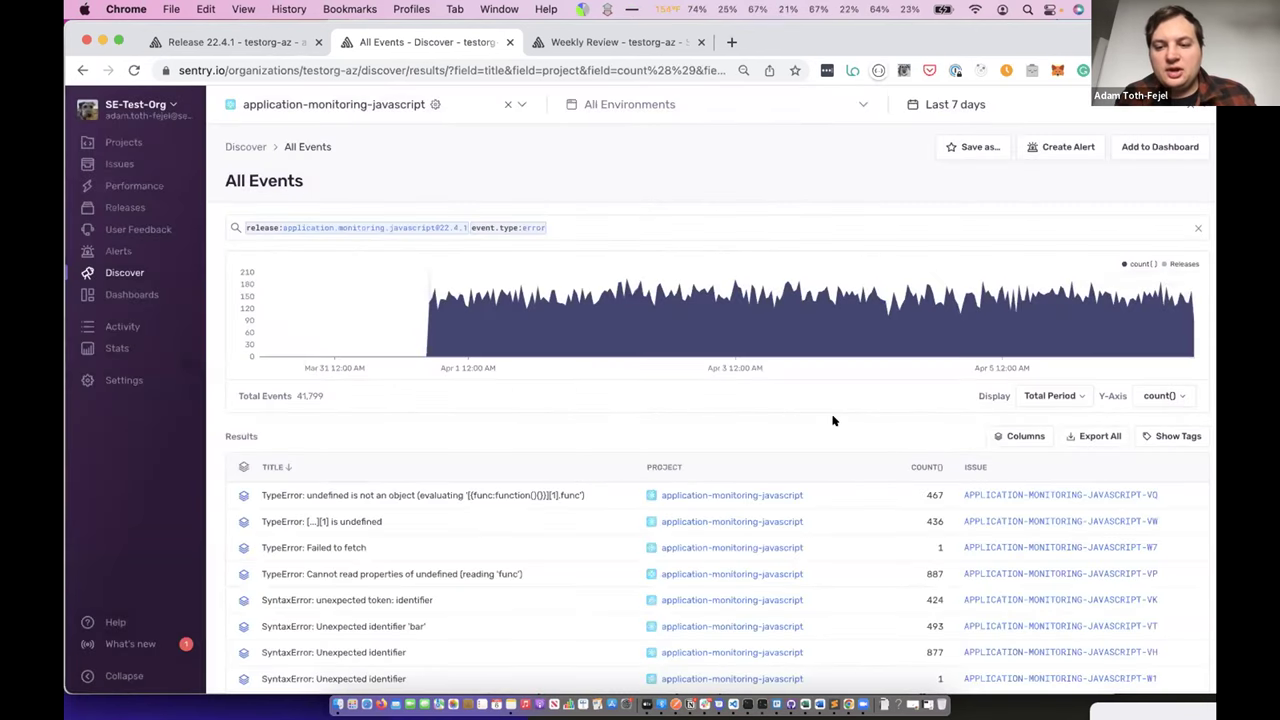
Sort the grouped error results by count() in descending order.
{"action": "scroll", "coordinate": [833, 420], "scroll_direction": "down", "scroll_amount": 3}
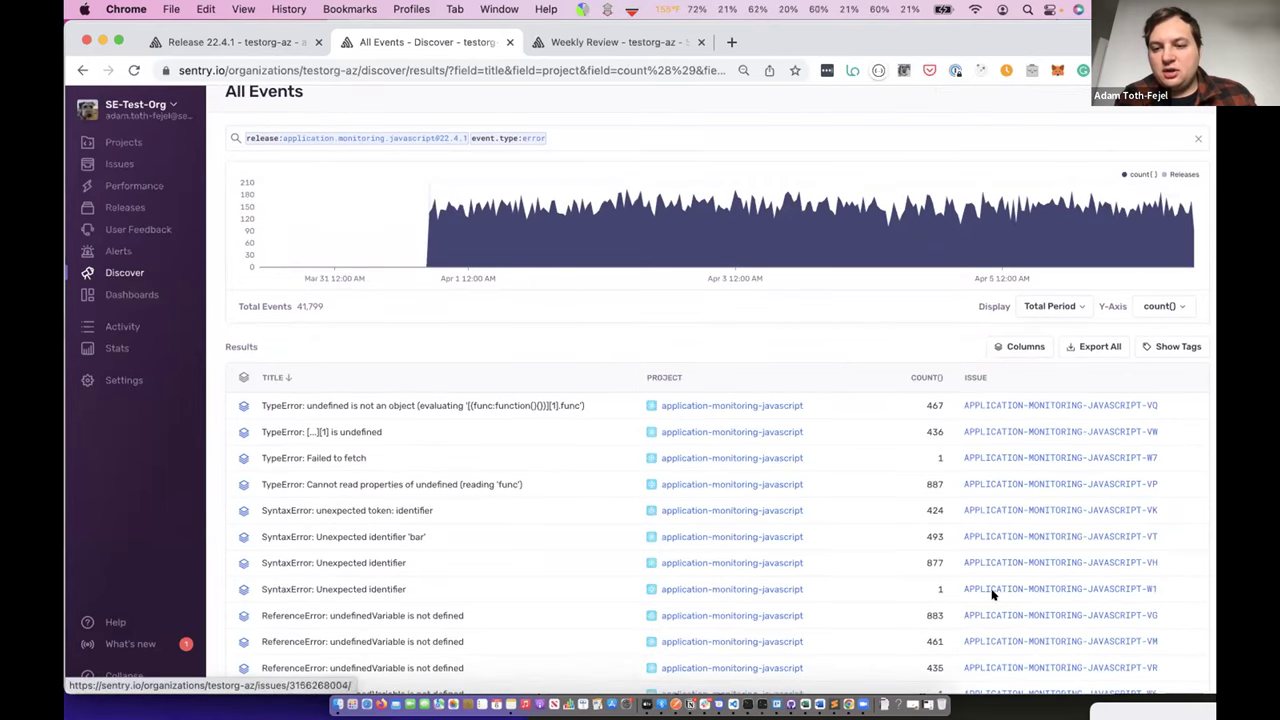
{"action": "left_click", "coordinate": [924, 376]}
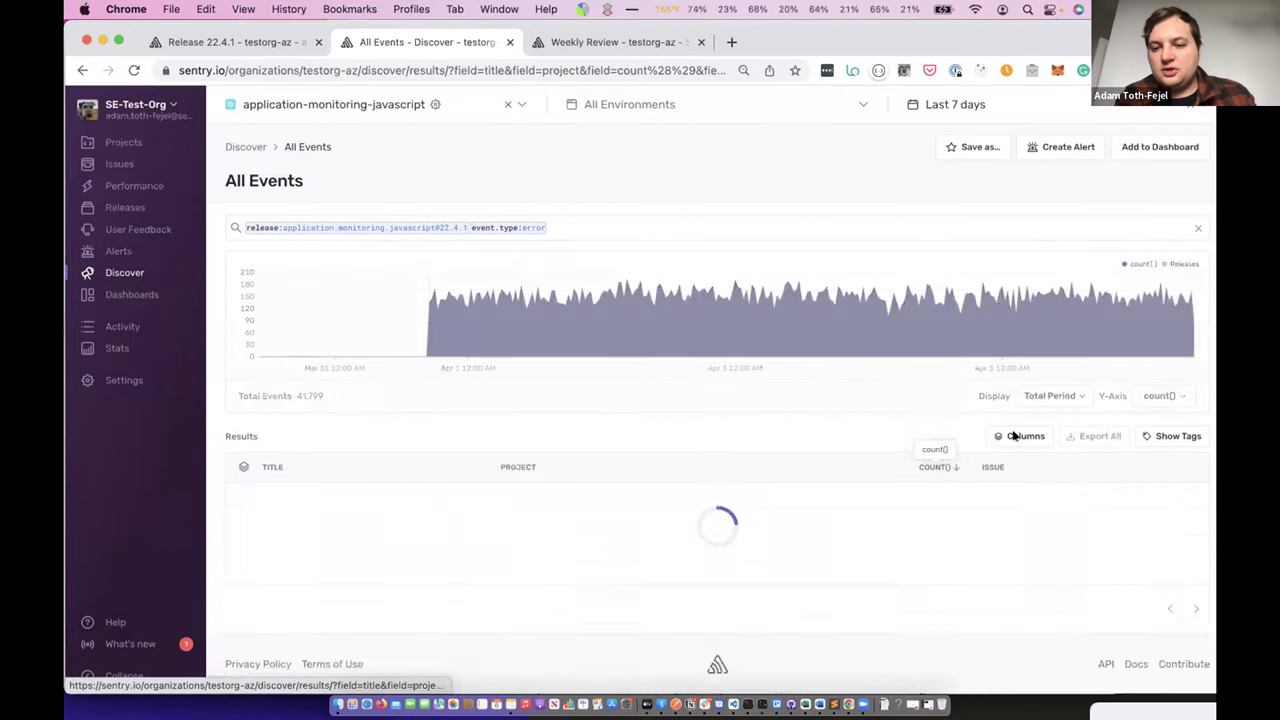
{"action": "scroll", "coordinate": [983, 465], "scroll_direction": "down", "scroll_amount": 1}
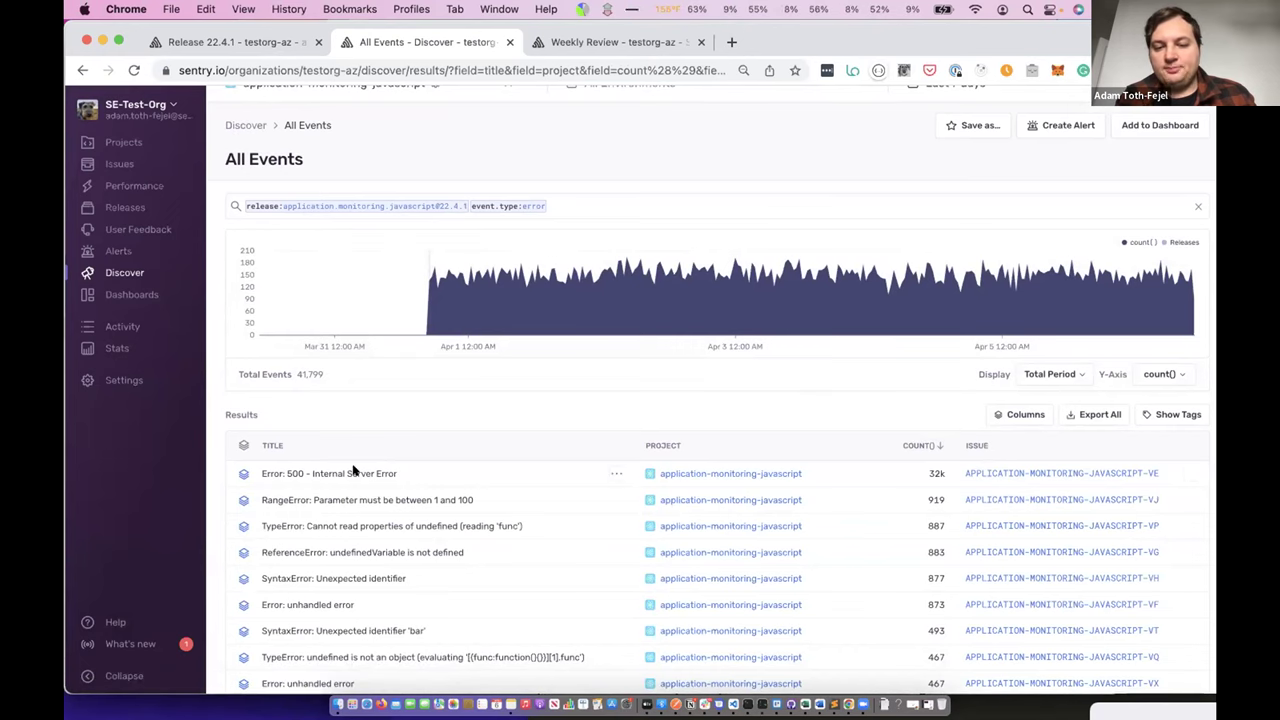
{"action": "scroll", "coordinate": [905, 405], "scroll_direction": "up", "scroll_amount": 1}
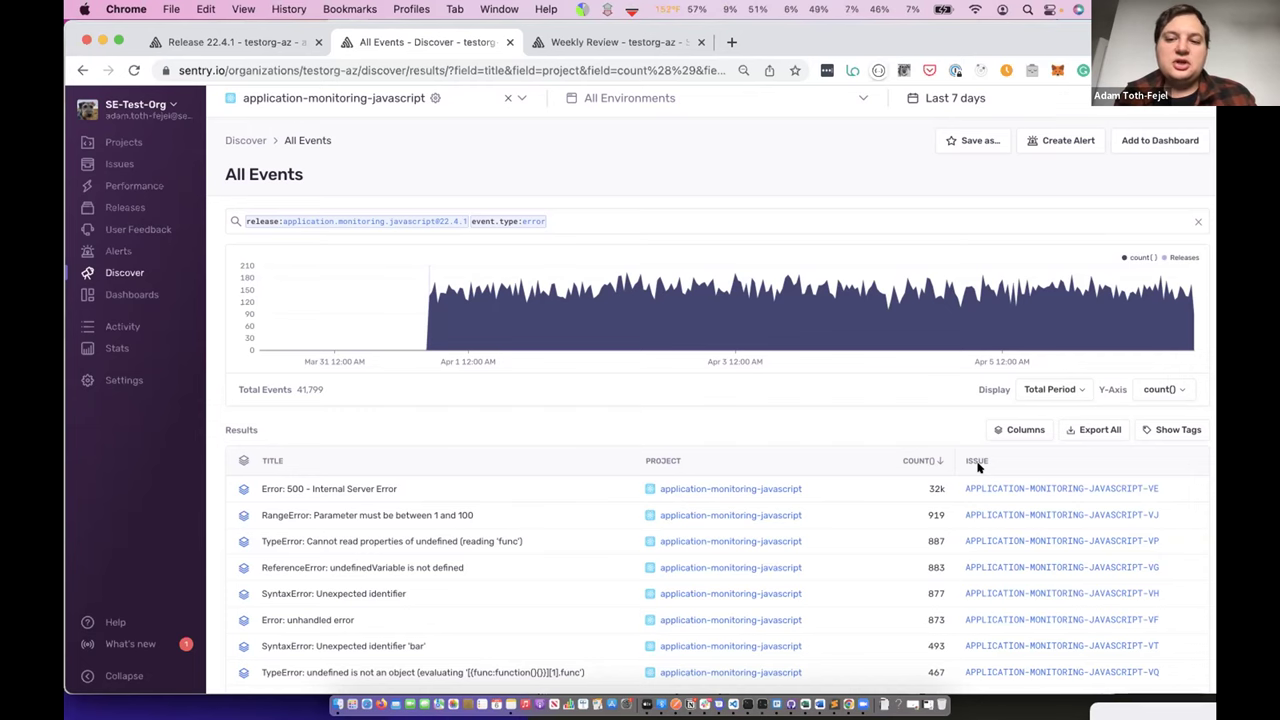
{"action": "scroll", "coordinate": [978, 466], "scroll_direction": "up", "scroll_amount": 1}
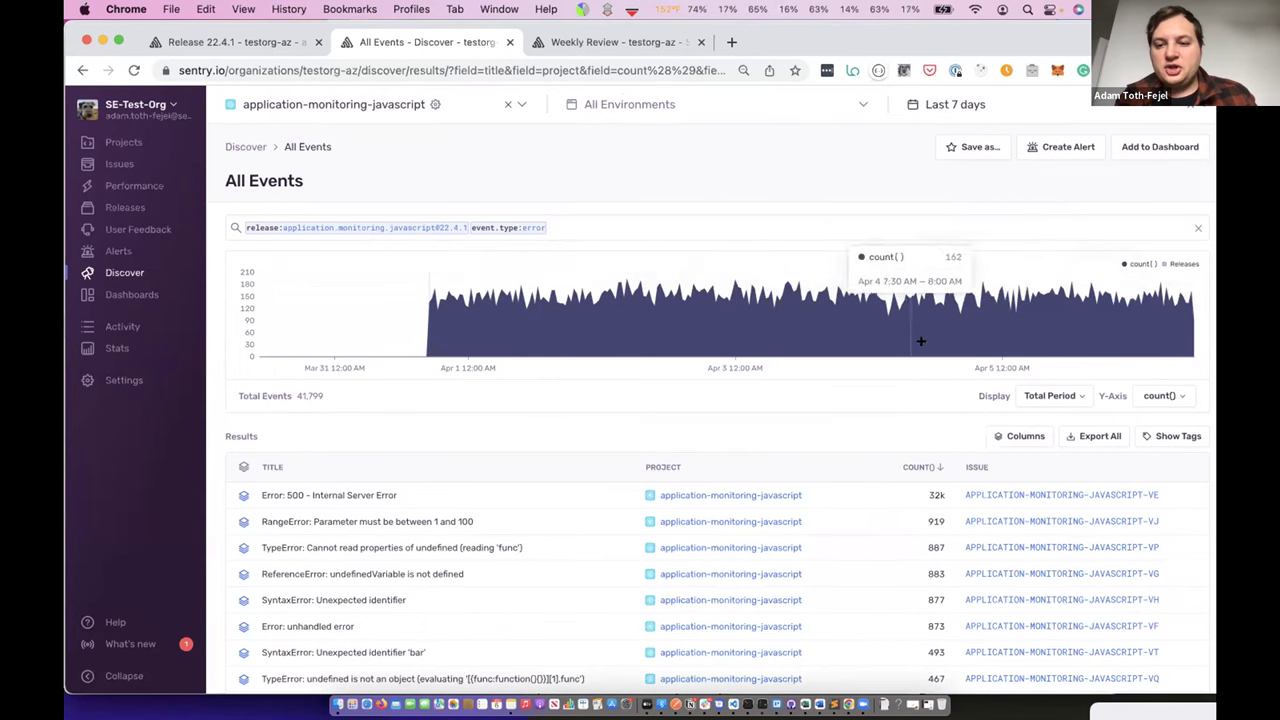
Set the All Events chart display to Top Period with a limit of 10.
{"action": "left_click", "coordinate": [1036, 397]}
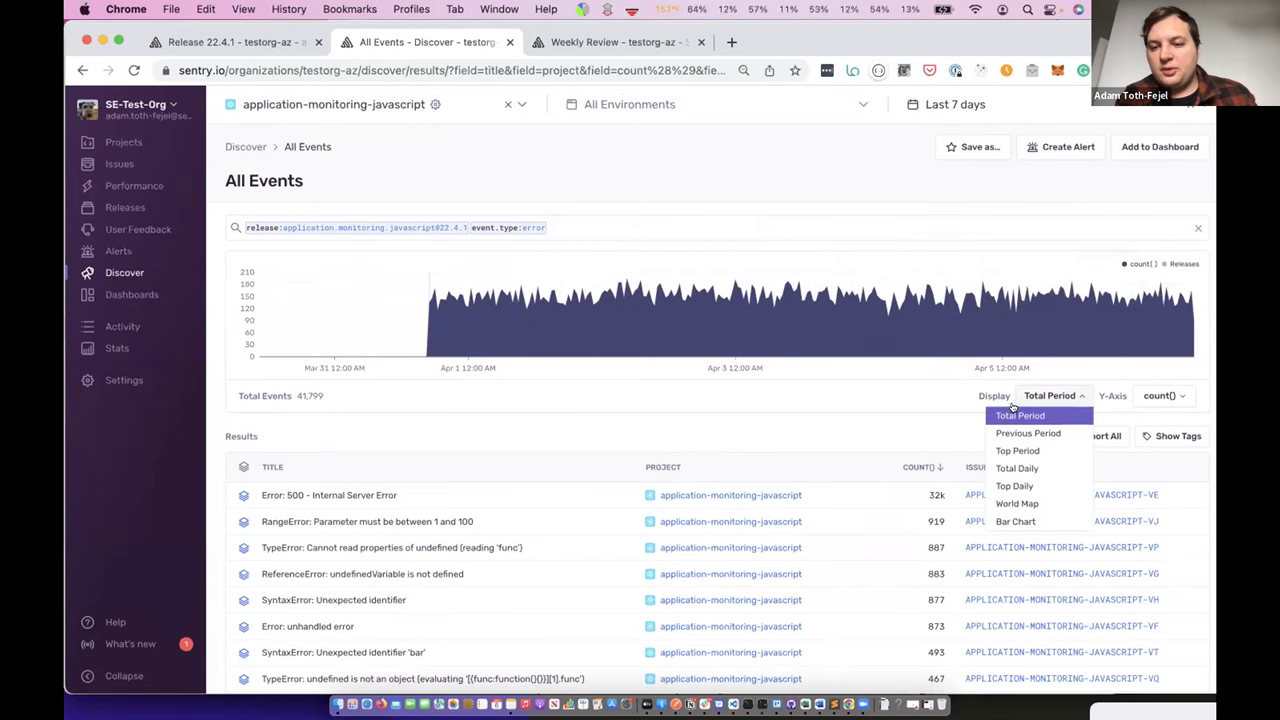
{"action": "left_click", "coordinate": [1008, 452]}
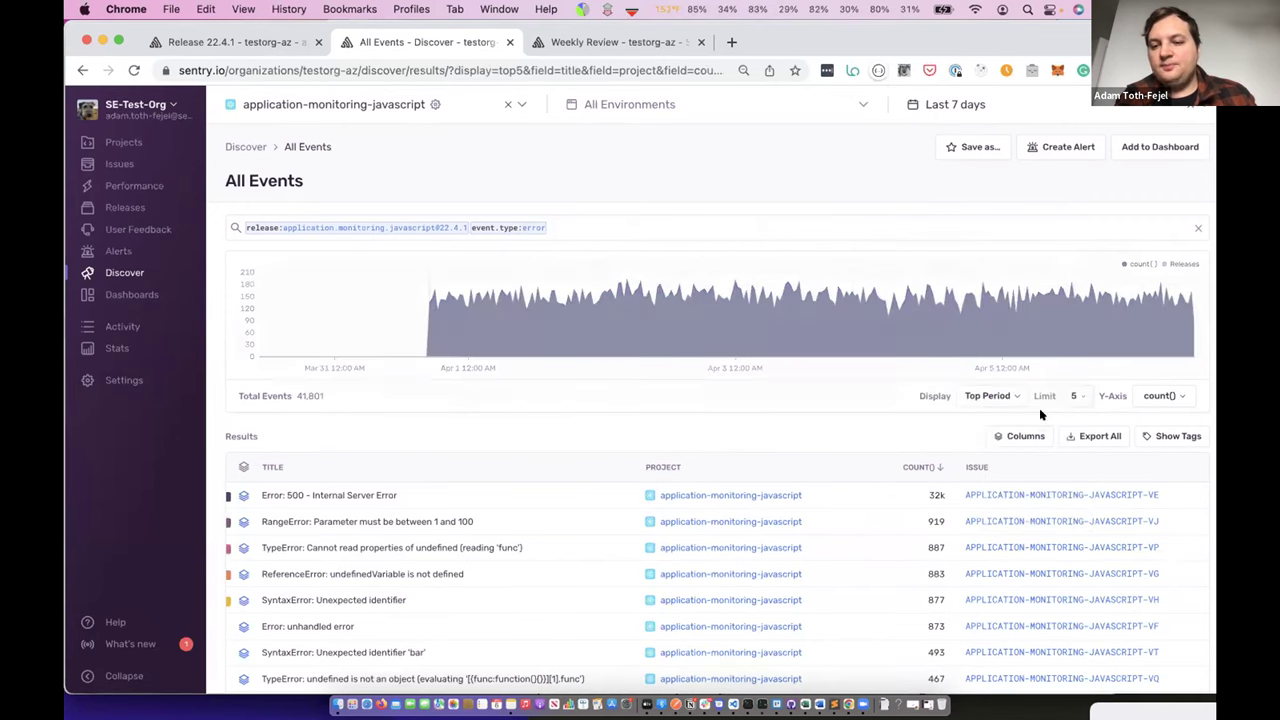
{"action": "left_click", "coordinate": [1075, 396]}
{"action": "left_click", "coordinate": [1069, 574]}
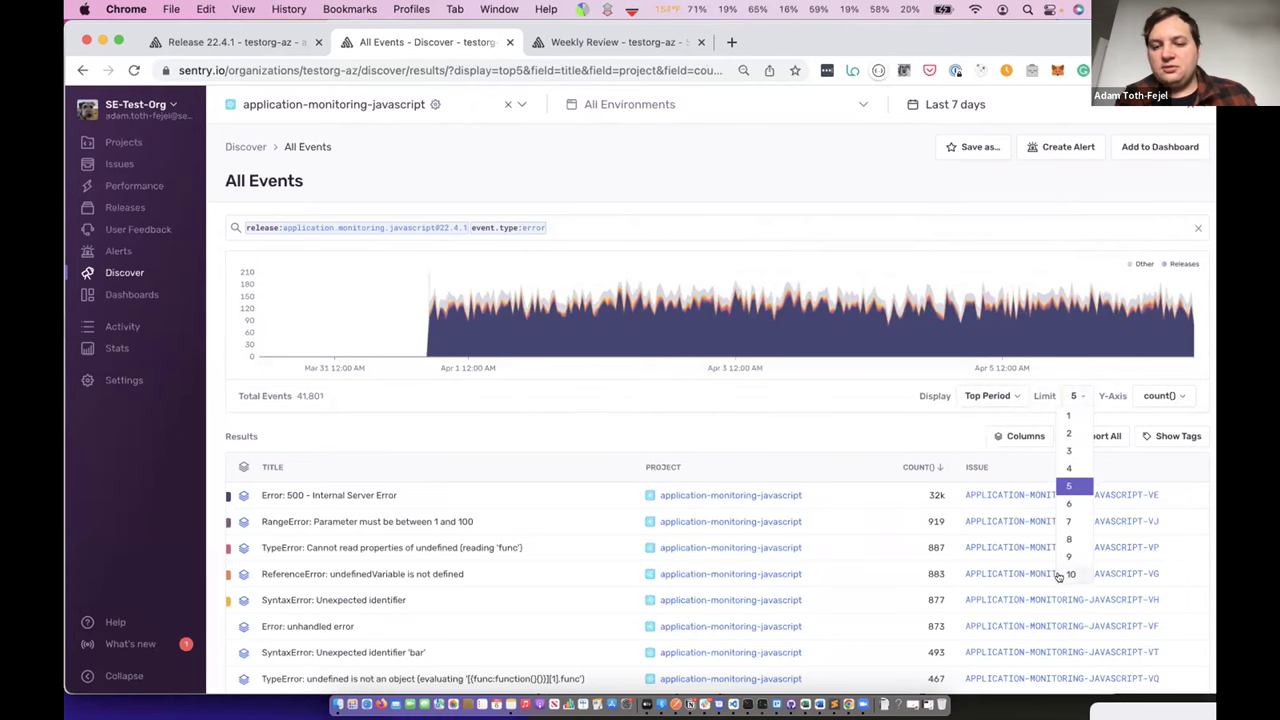
{"action": "mouse_move", "coordinate": [737, 290]}
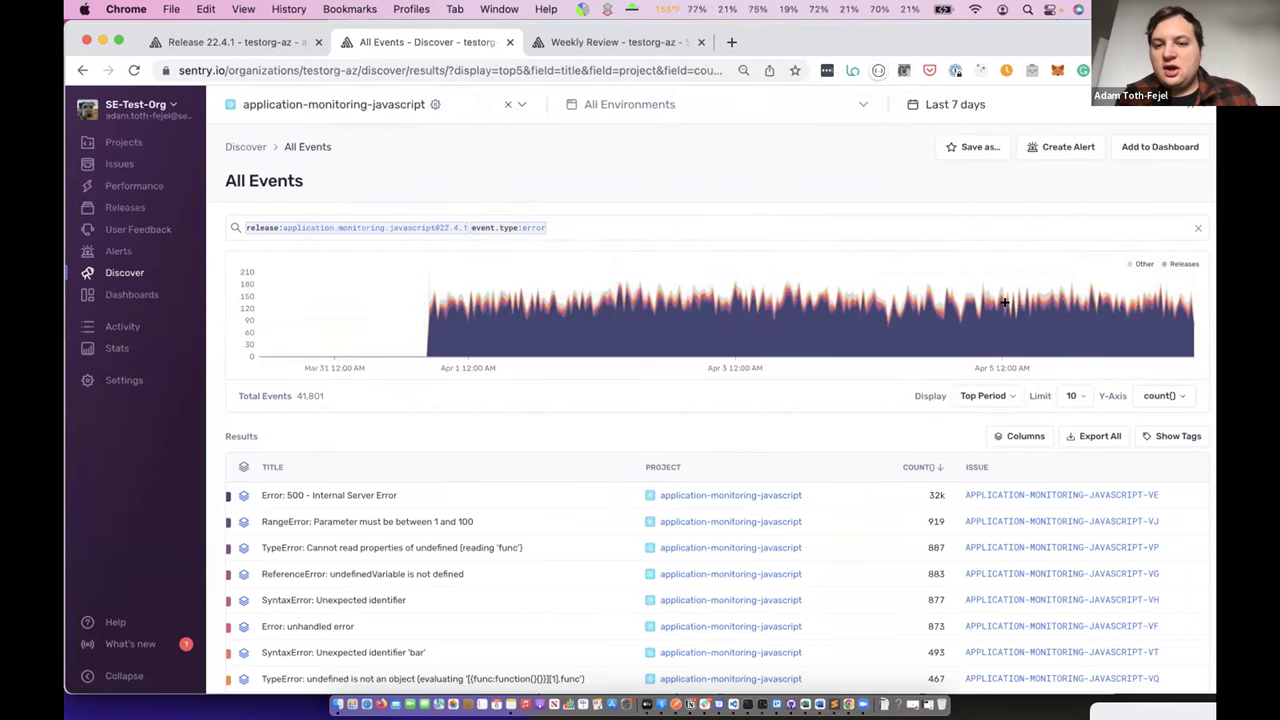
{"action": "mouse_move", "coordinate": [867, 499]}
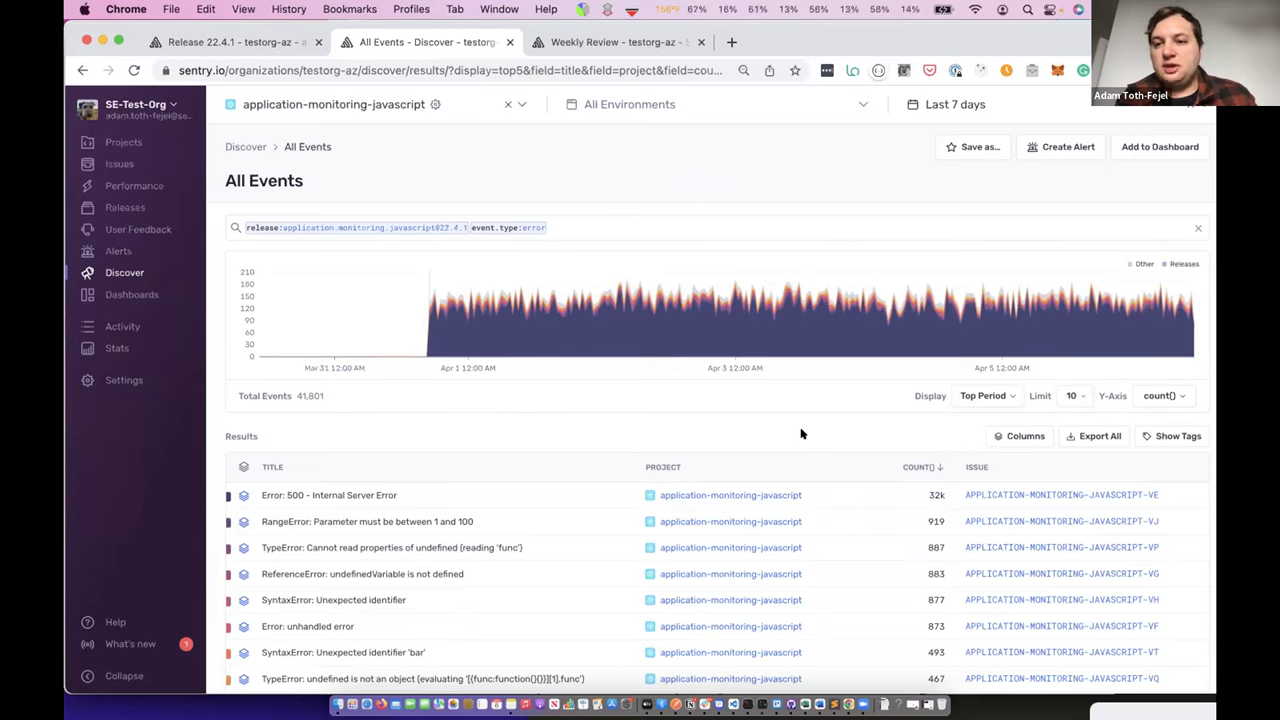
Start a dashboard widget from the All Events query and set its visualization to Table.
{"action": "left_click", "coordinate": [1160, 147]}
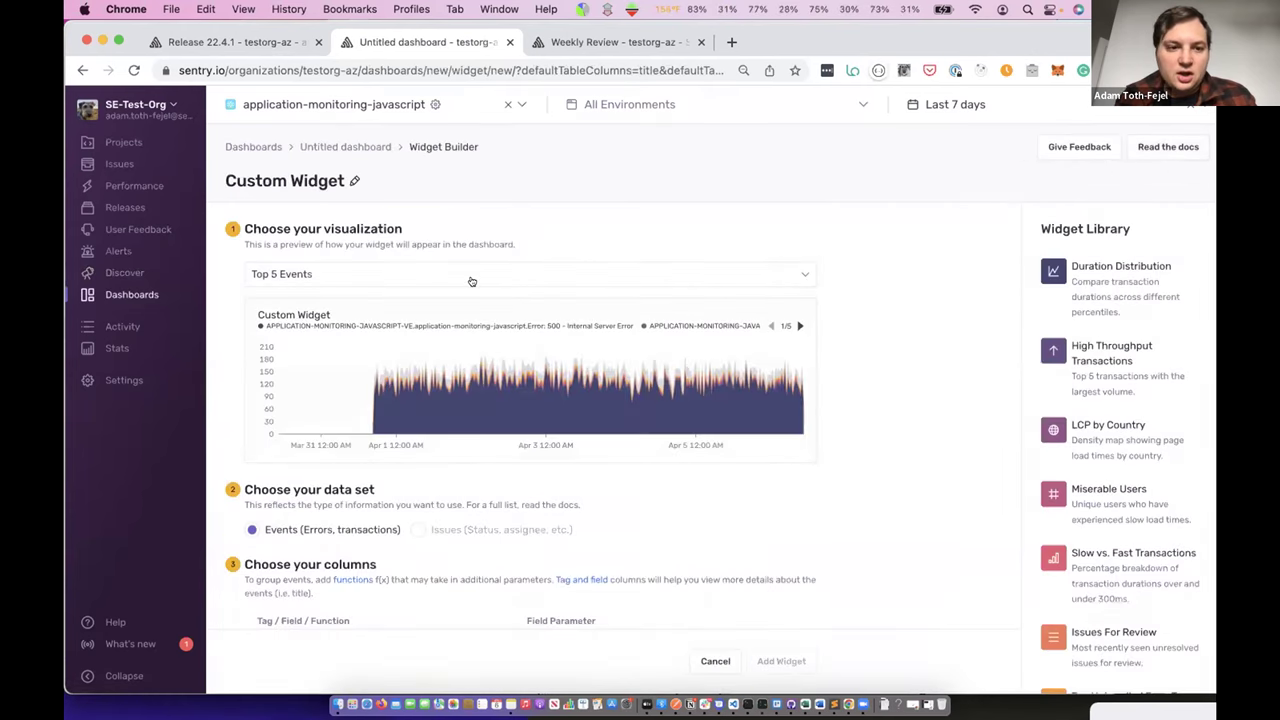
{"action": "scroll", "coordinate": [472, 281], "scroll_direction": "down", "scroll_amount": 1}
{"action": "left_click", "coordinate": [366, 242]}
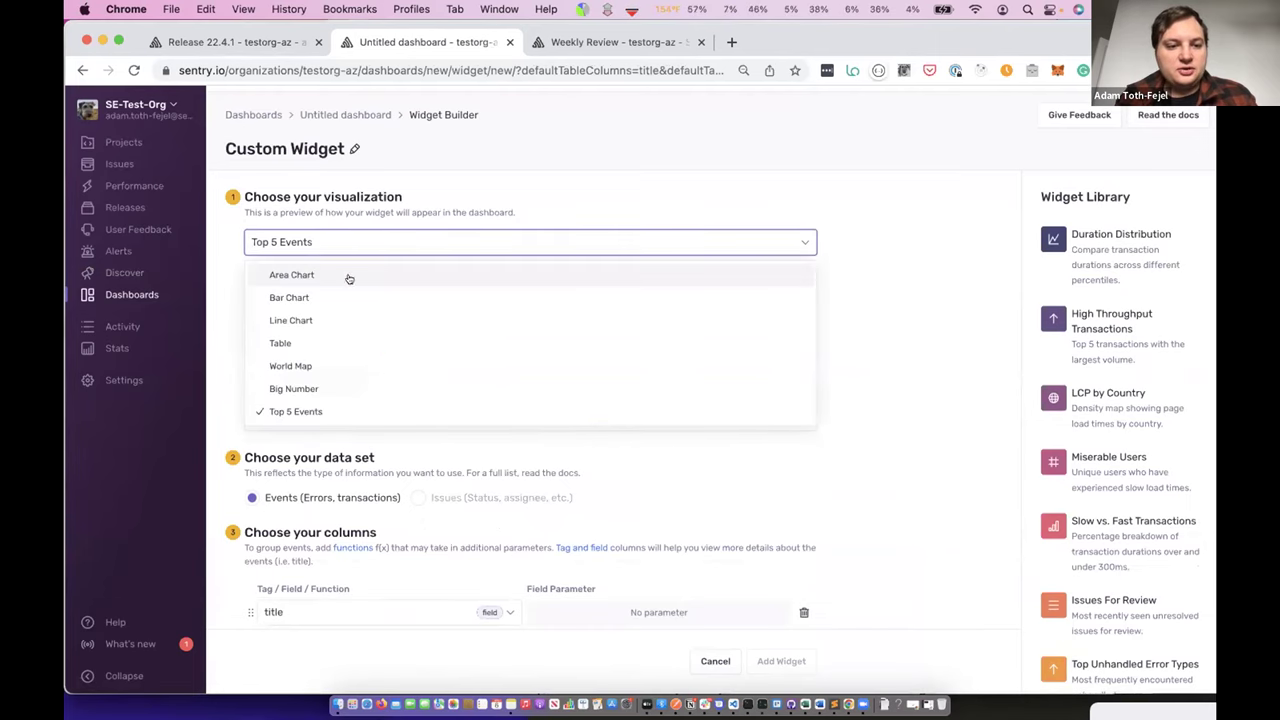
{"action": "left_click", "coordinate": [316, 343]}
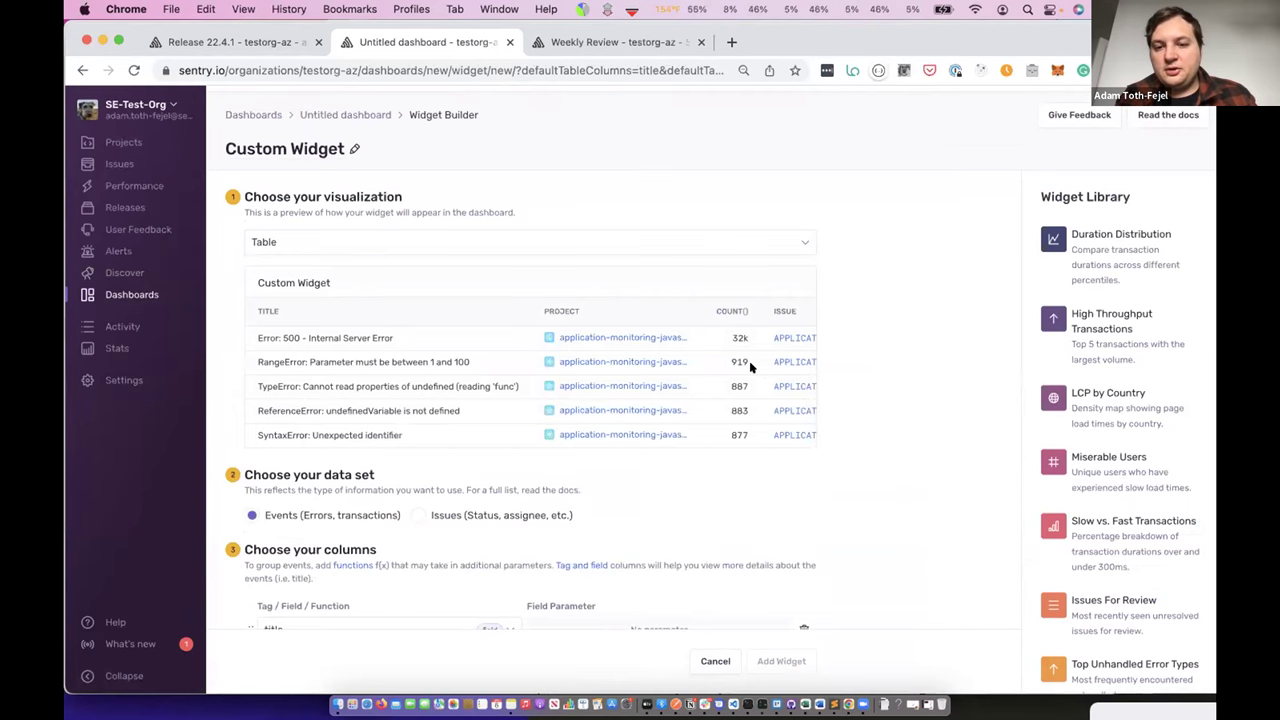
Switch the custom widget's data set to Issues (Status, assignee, etc.).
{"action": "scroll", "coordinate": [873, 378], "scroll_direction": "down", "scroll_amount": 3}
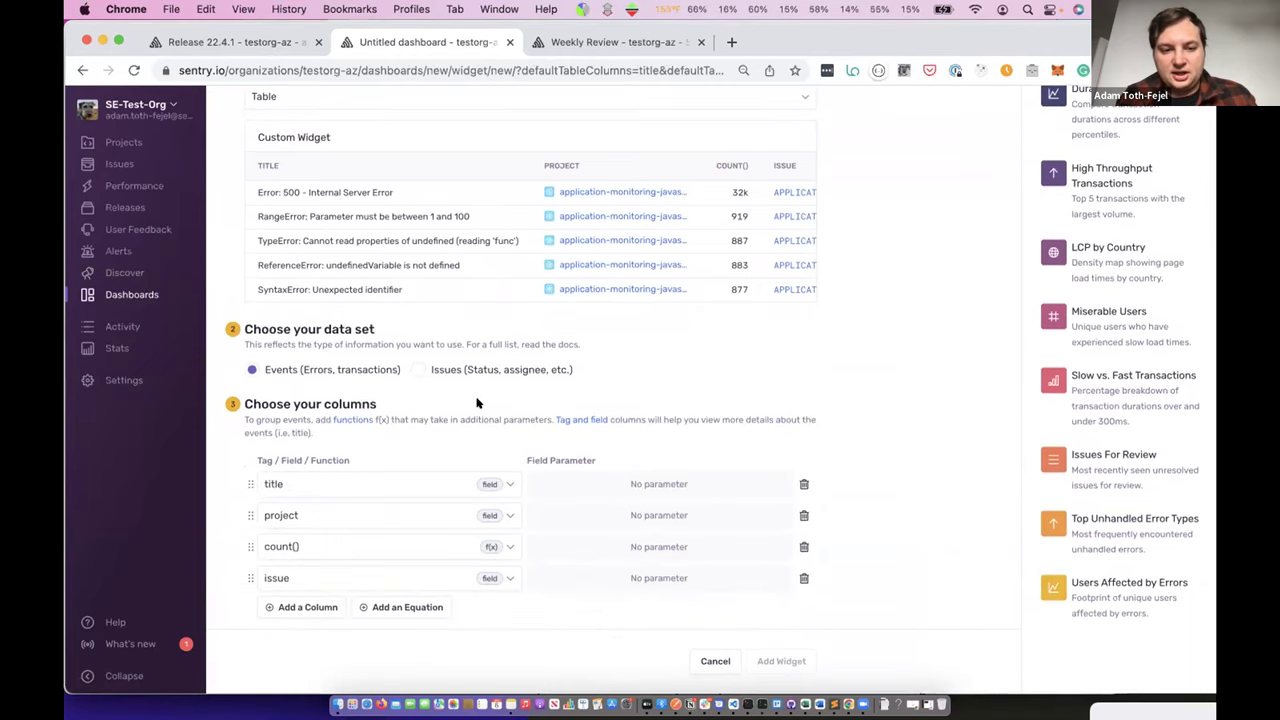
{"action": "scroll", "coordinate": [408, 396], "scroll_direction": "down", "scroll_amount": 1}
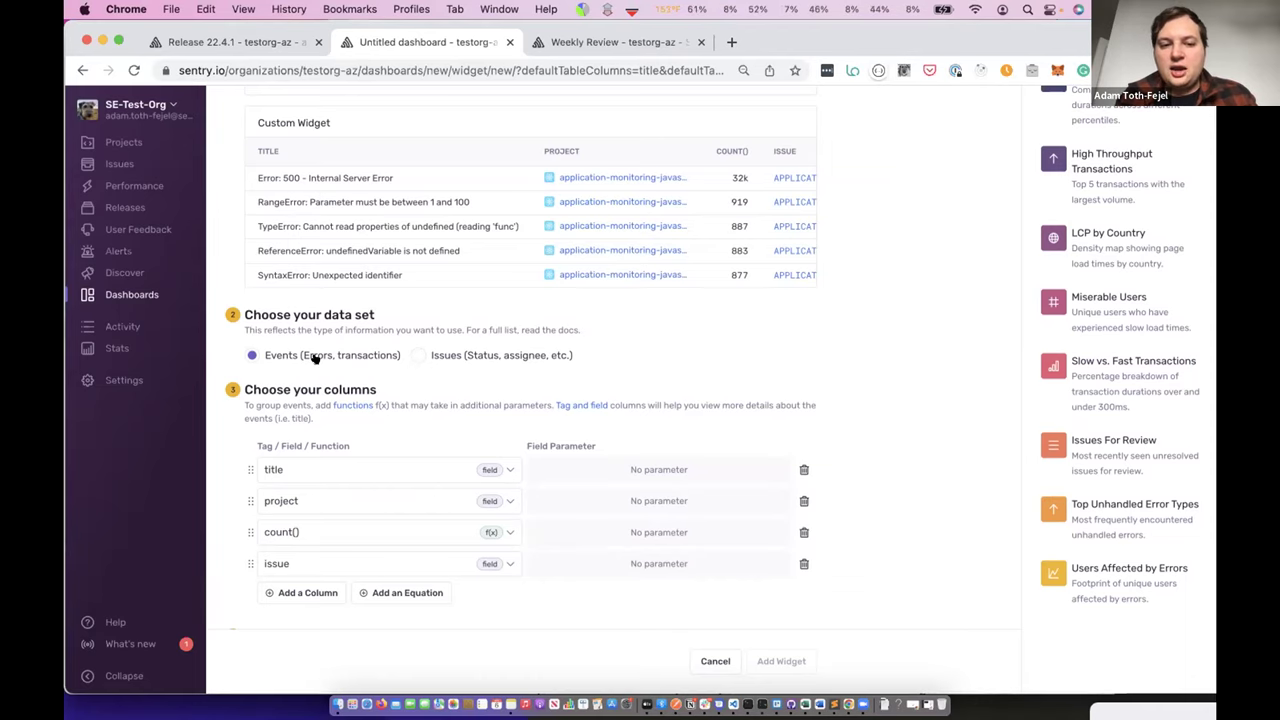
{"action": "scroll", "coordinate": [390, 368], "scroll_direction": "down", "scroll_amount": 1}
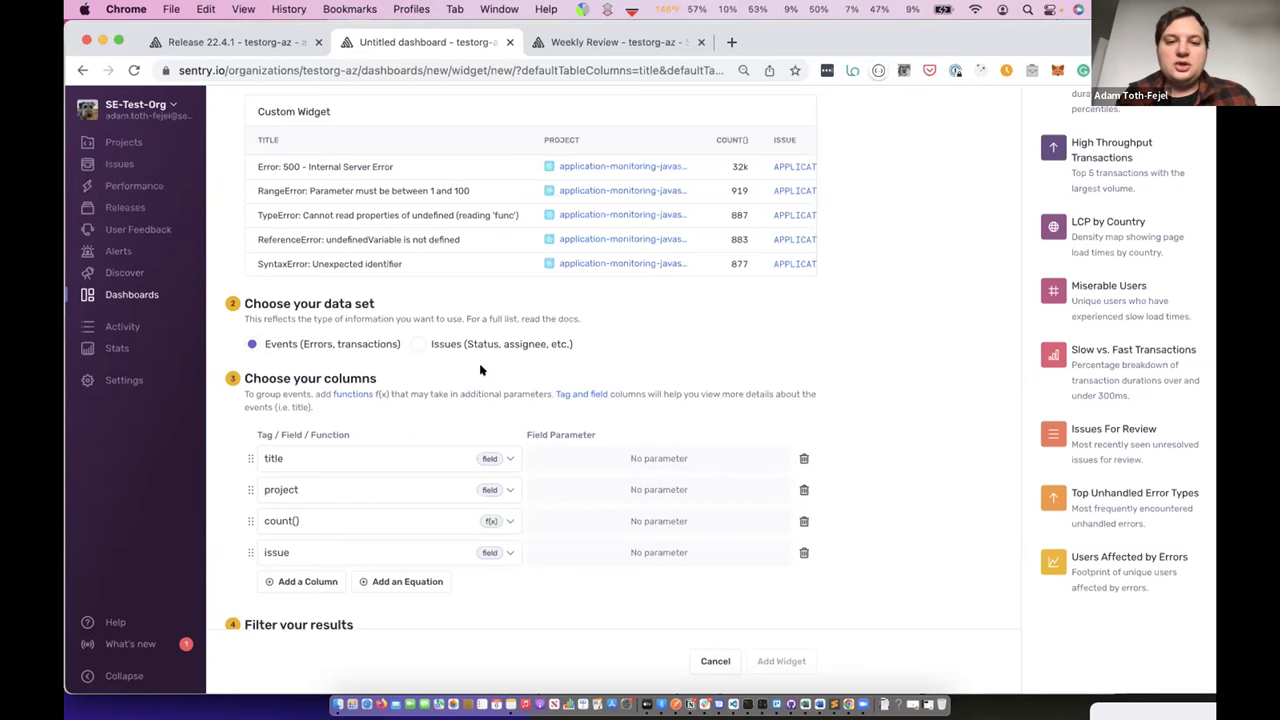
{"action": "scroll", "coordinate": [456, 368], "scroll_direction": "up", "scroll_amount": 1}
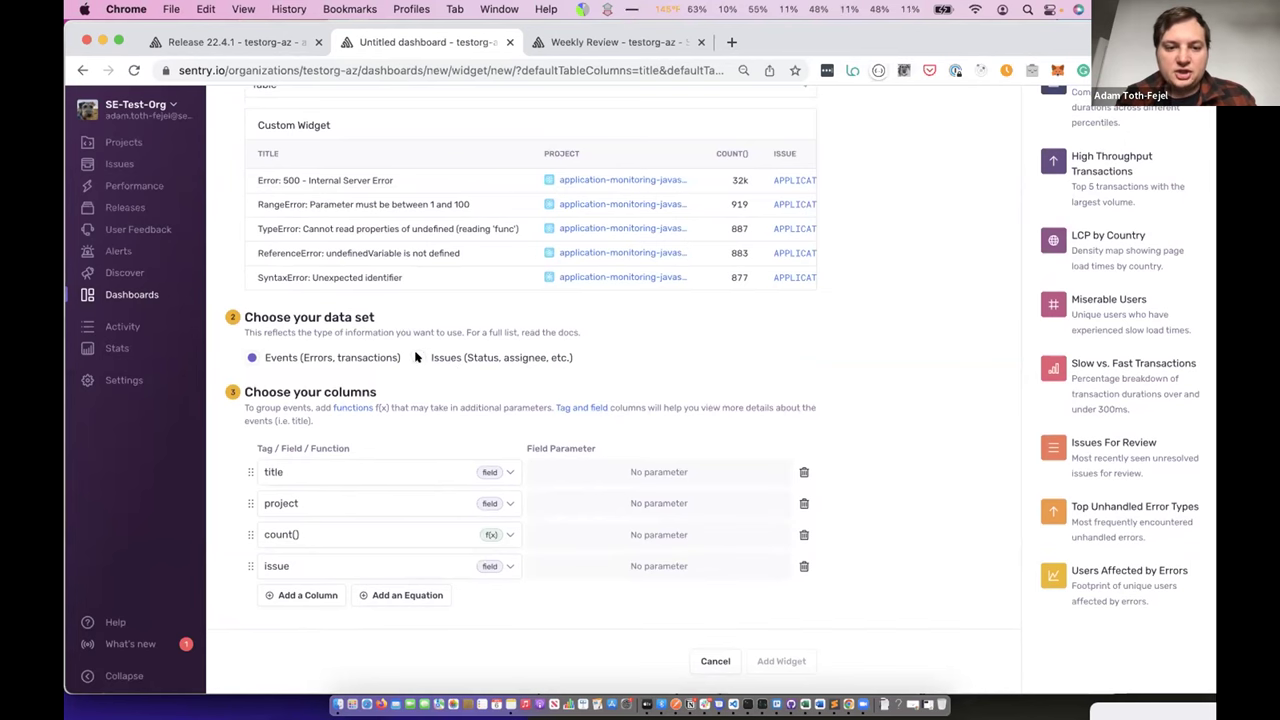
{"action": "left_click", "coordinate": [418, 357]}
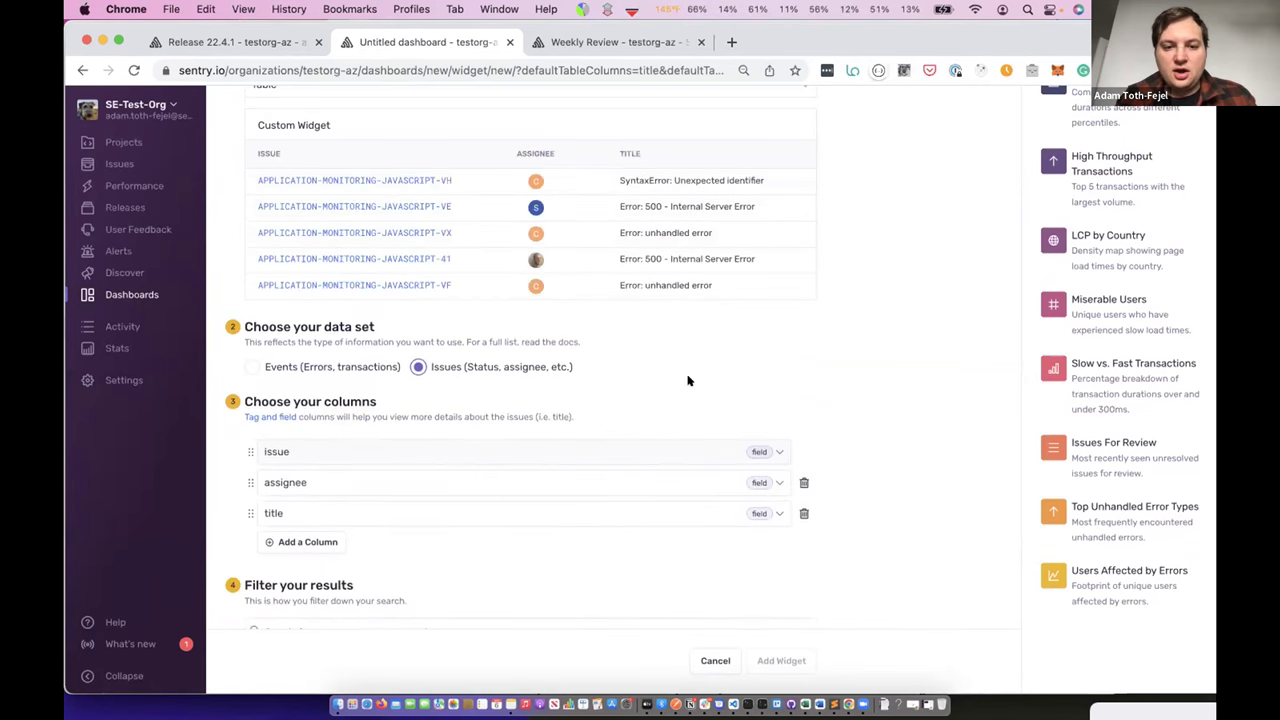
Add a links field column below title in the custom widget.
{"action": "scroll", "coordinate": [640, 355], "scroll_direction": "up", "scroll_amount": 1}
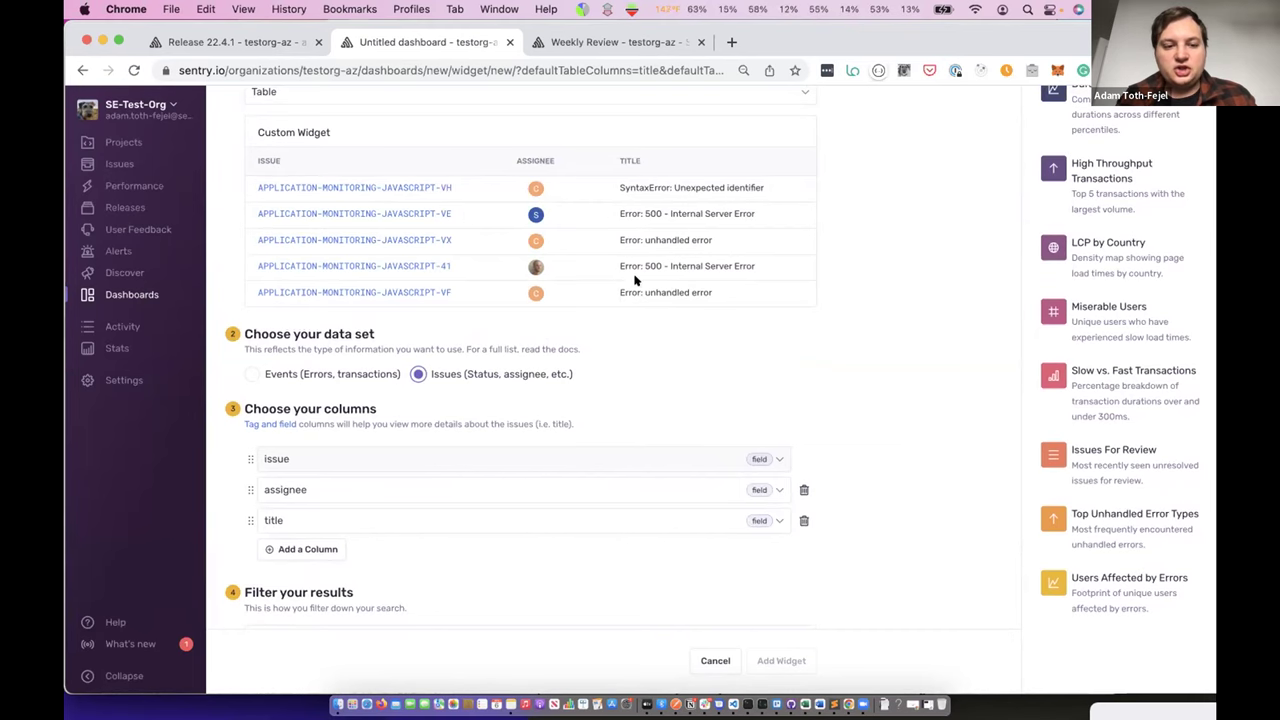
{"action": "scroll", "coordinate": [660, 369], "scroll_direction": "down", "scroll_amount": 2}
{"action": "left_click", "coordinate": [276, 510]}
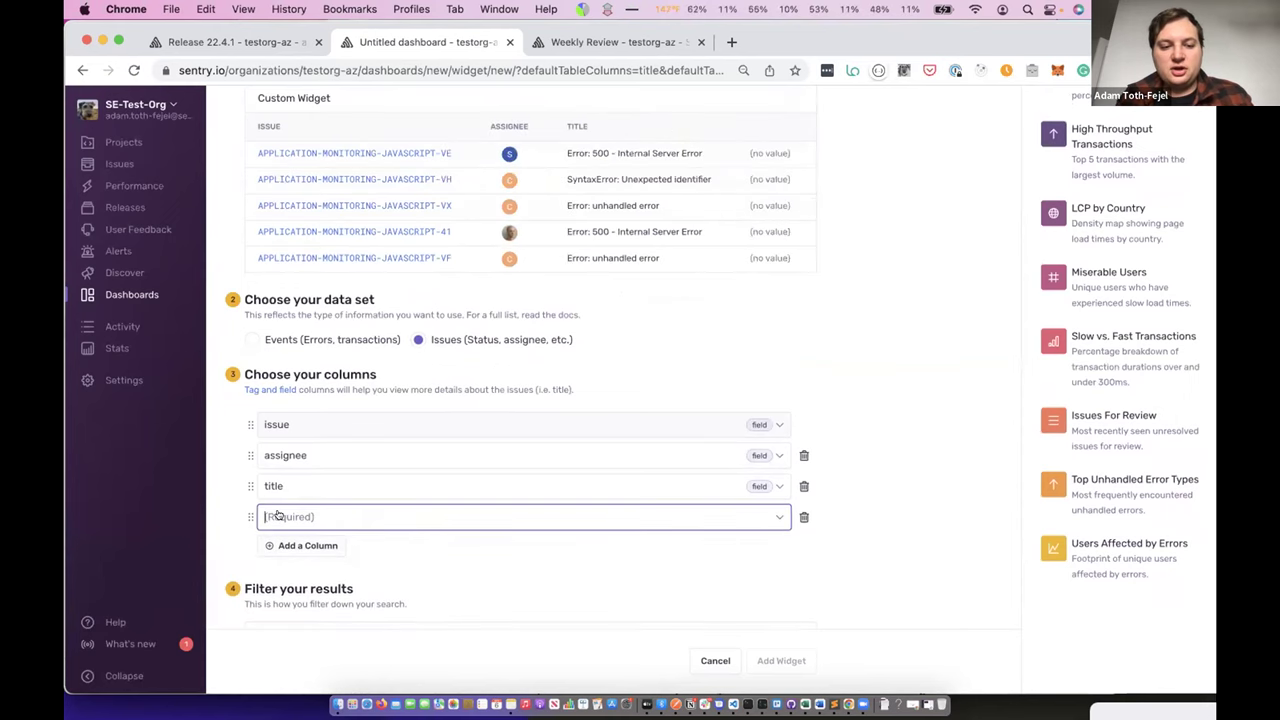
{"action": "left_click", "coordinate": [277, 515]}
{"action": "type", "text": "lin"}
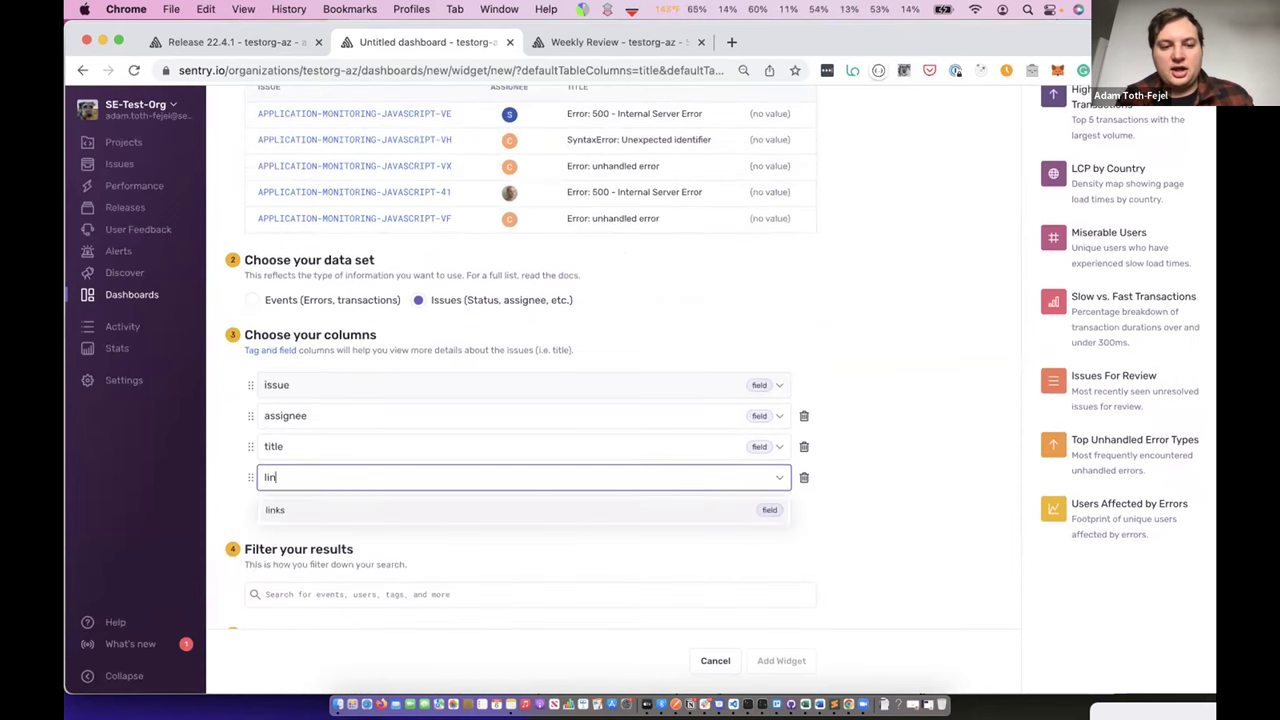
{"action": "left_click", "coordinate": [316, 514]}
Add firstSeen and lastSeen field columns to the custom widget and check them in the table preview.
{"action": "left_click", "coordinate": [292, 465]}
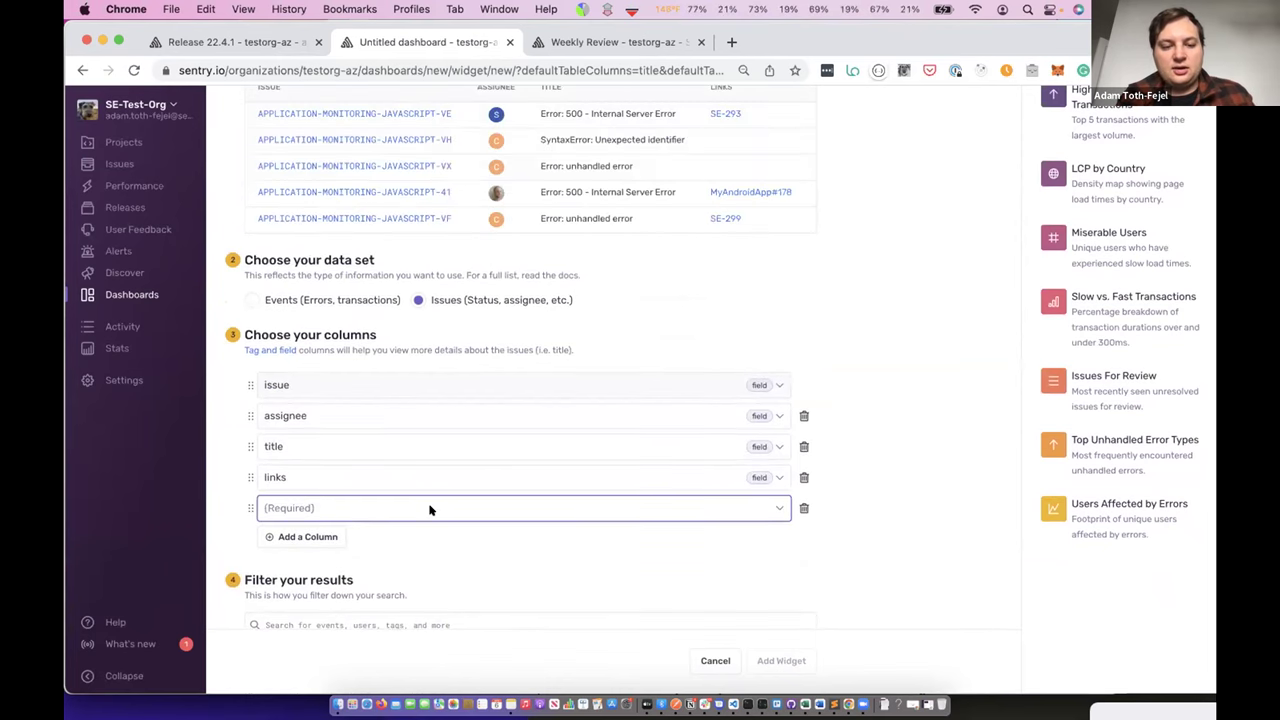
{"action": "type", "text": "fir"}
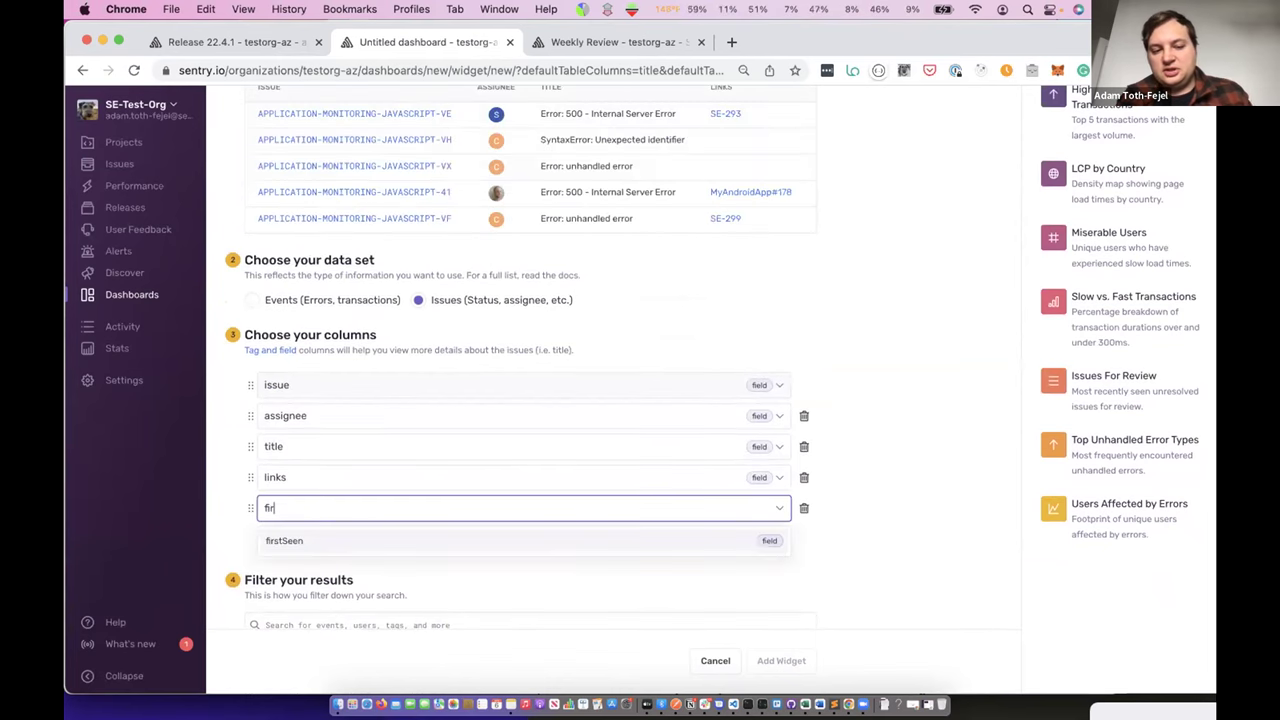
{"action": "left_click", "coordinate": [448, 534]}
{"action": "left_click", "coordinate": [288, 495]}
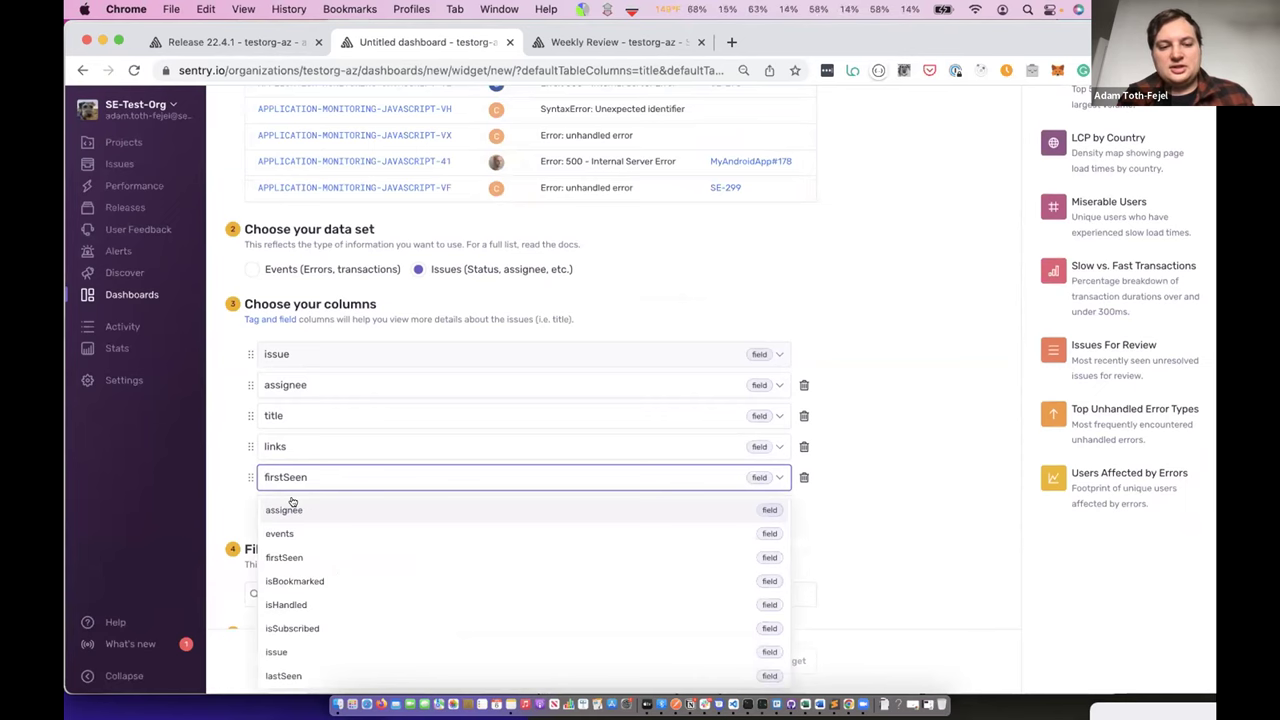
{"action": "left_click", "coordinate": [226, 523]}
{"action": "left_click", "coordinate": [306, 501]}
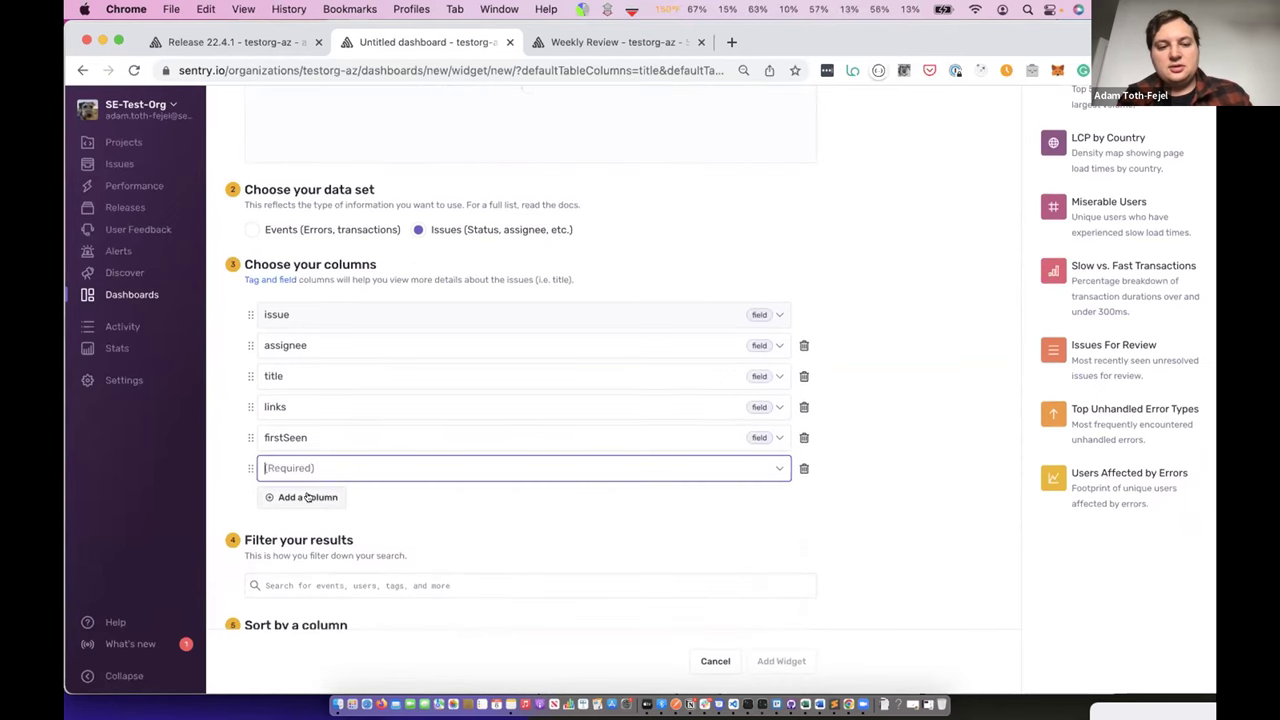
{"action": "type", "text": "last"}
{"action": "left_click", "coordinate": [290, 541]}
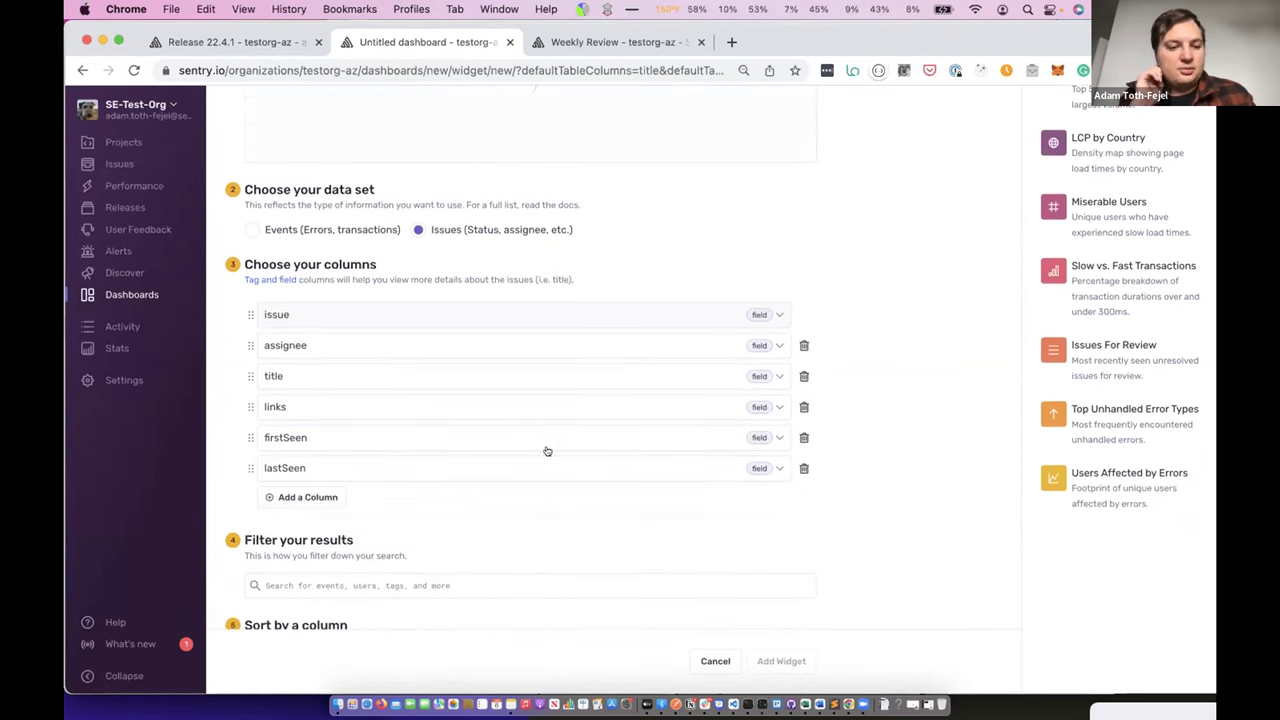
{"action": "scroll", "coordinate": [866, 444], "scroll_direction": "up", "scroll_amount": 5}
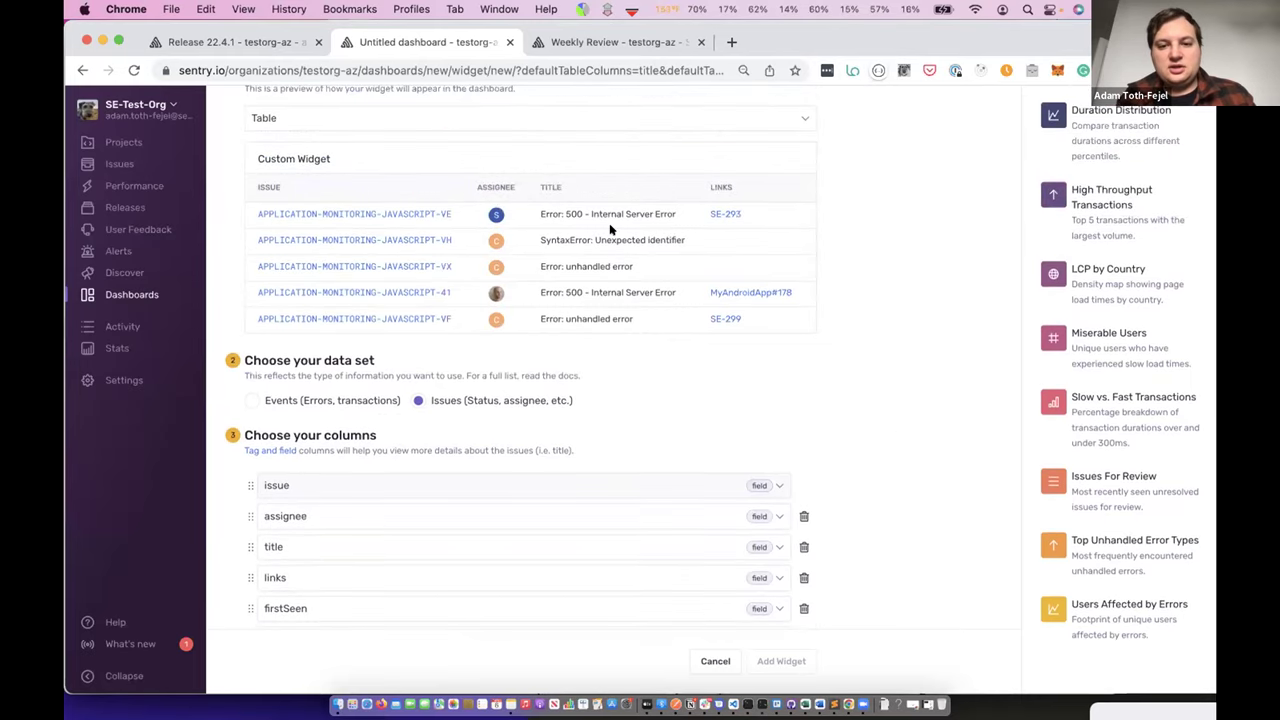
{"action": "scroll", "coordinate": [674, 246], "scroll_direction": "left", "scroll_amount": 5}
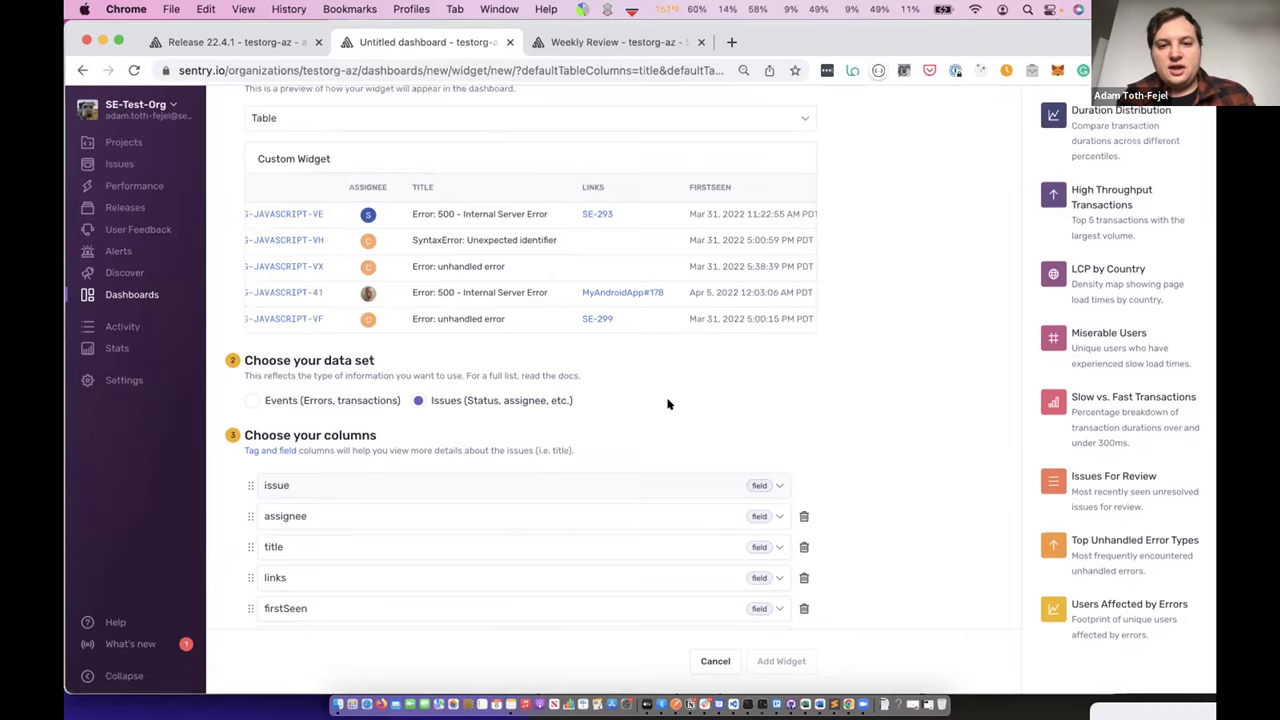
{"action": "scroll", "coordinate": [668, 404], "scroll_direction": "down", "scroll_amount": 3}
{"action": "scroll", "coordinate": [668, 404], "scroll_direction": "down", "scroll_amount": 6}
{"action": "left_click", "coordinate": [451, 392]}
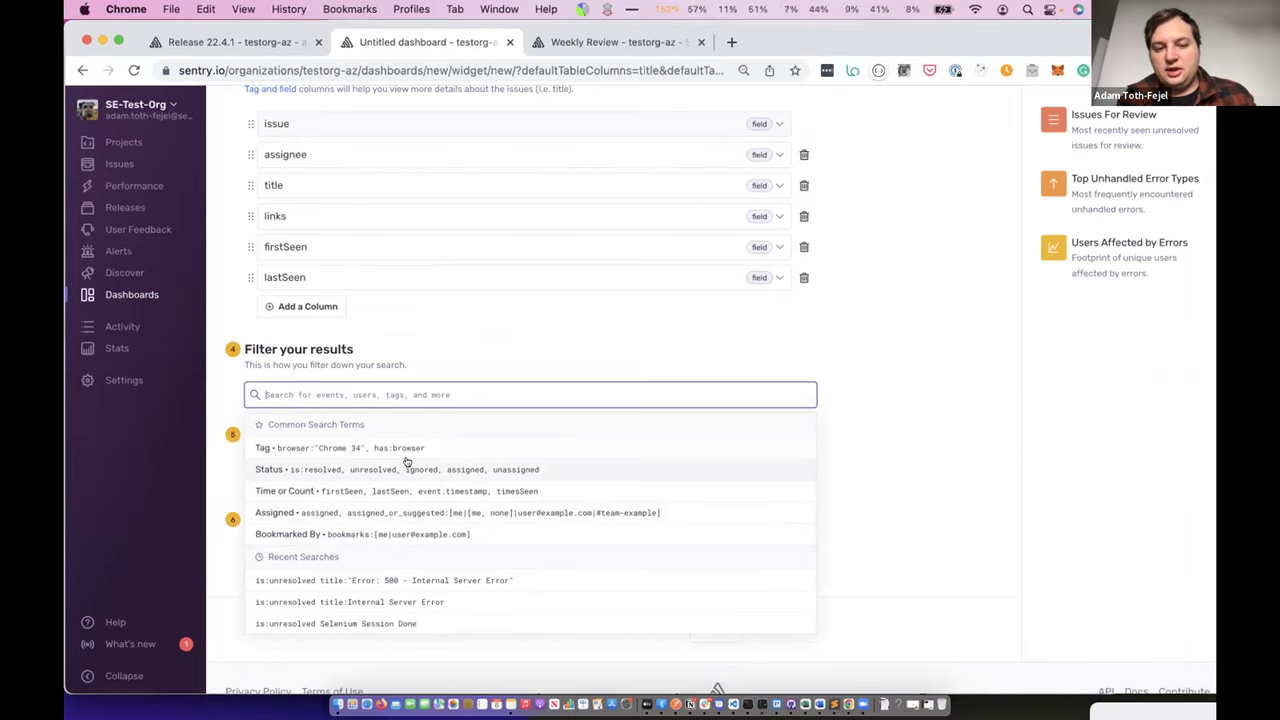
{"action": "type", "text": "rel"}
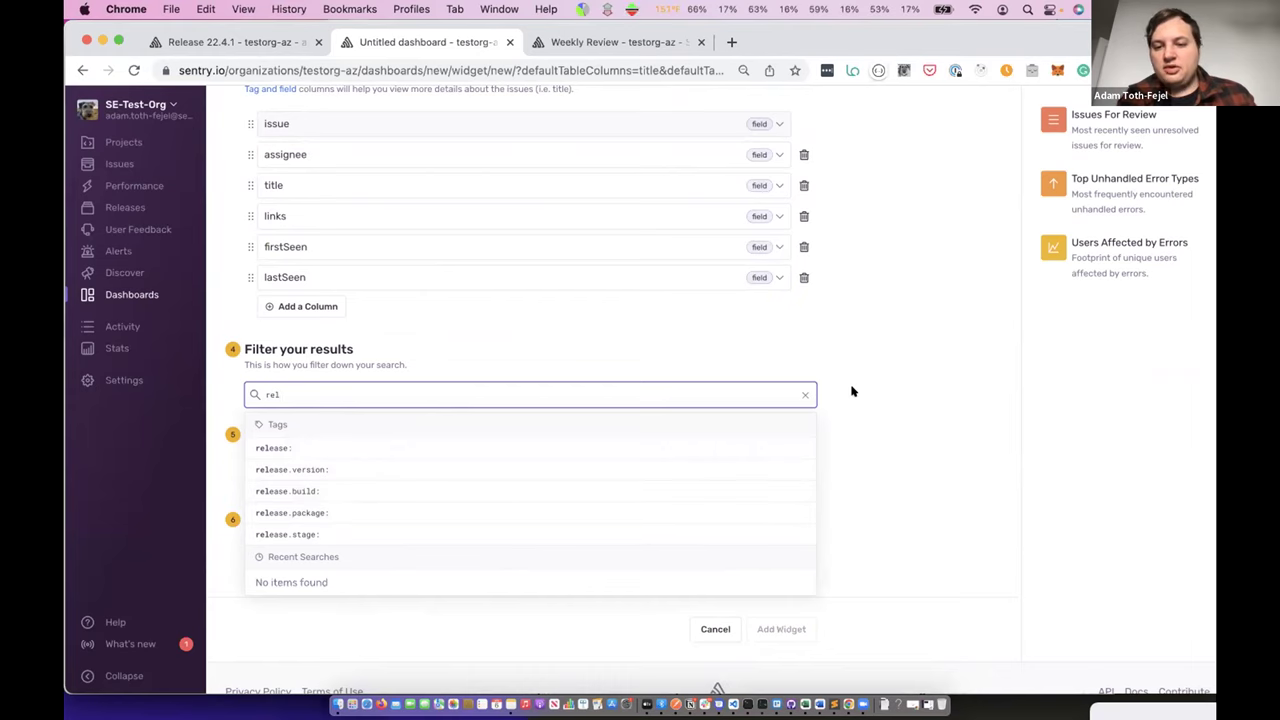
{"action": "left_click", "coordinate": [805, 394]}
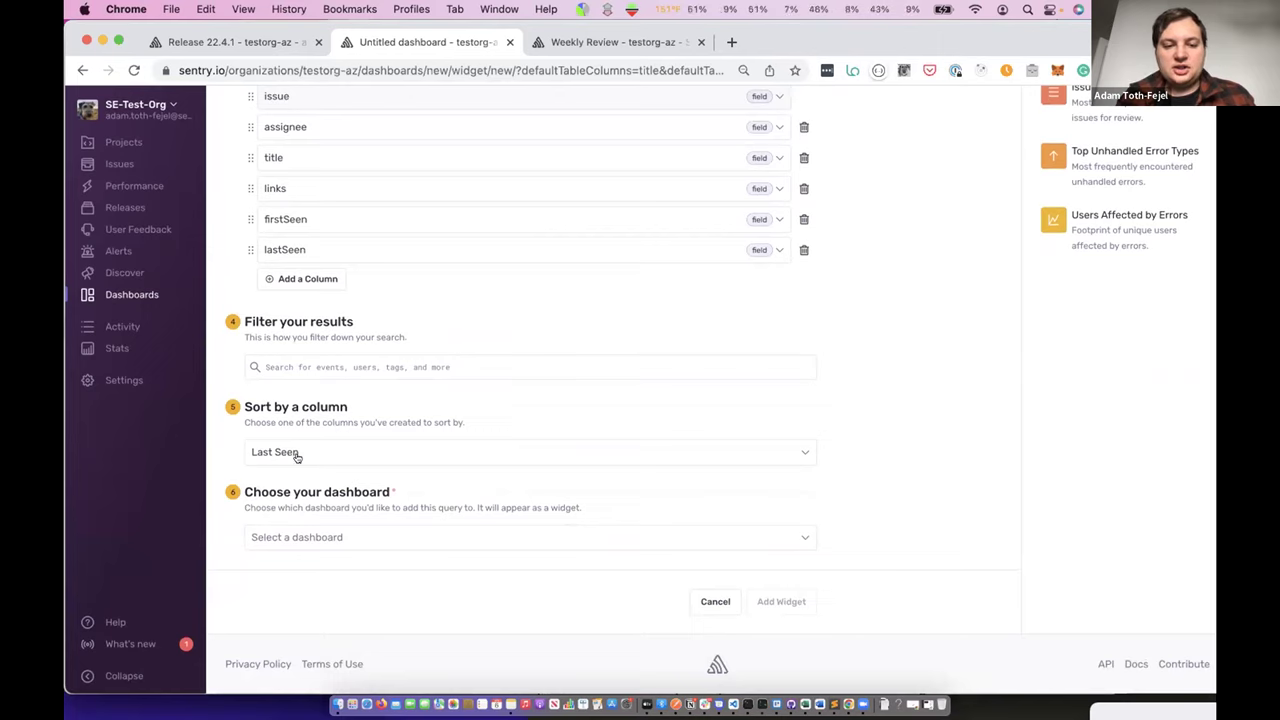
{"action": "left_click", "coordinate": [310, 537]}
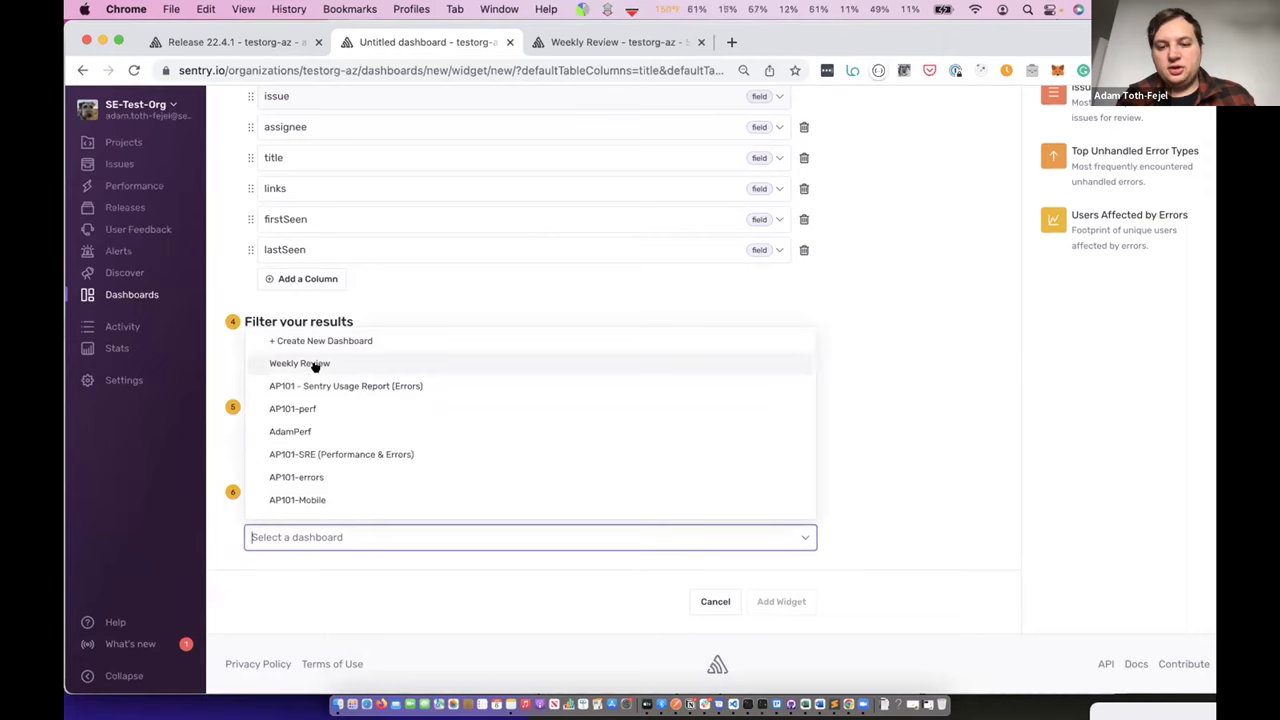
{"action": "left_click", "coordinate": [979, 406]}
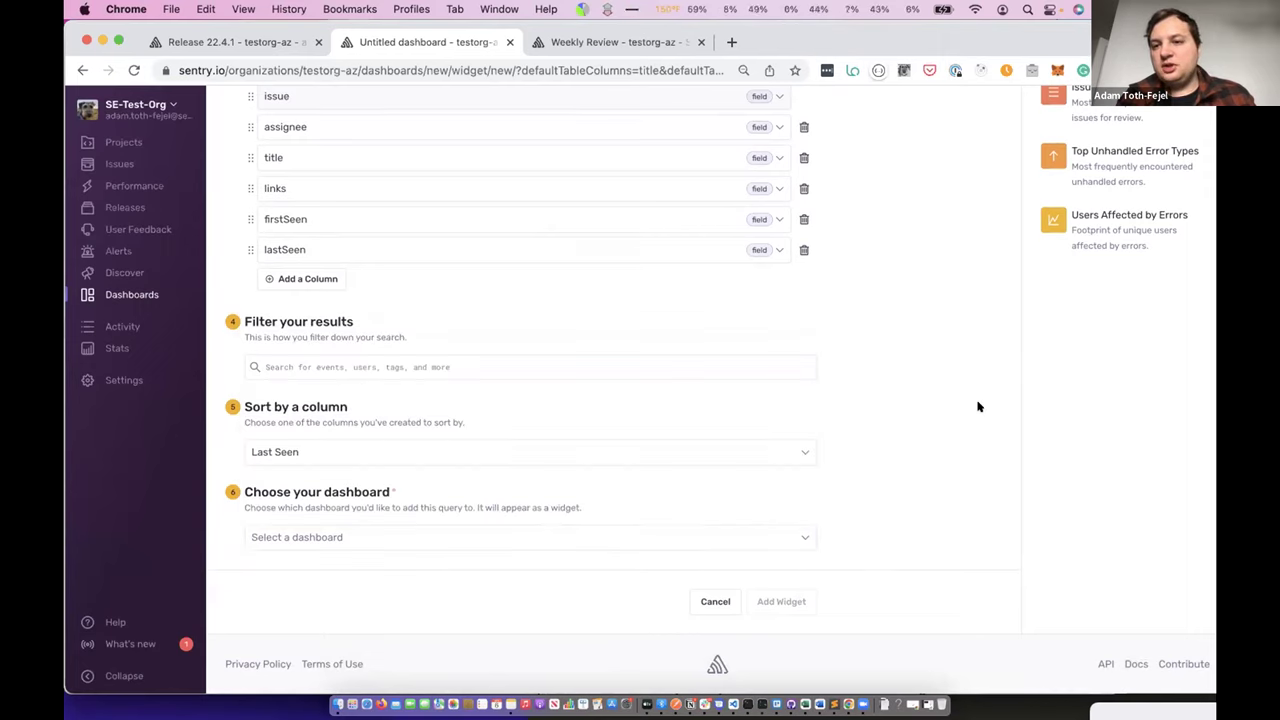
Replace the custom widget's setup with the Issues For Review template from the widget library.
{"action": "scroll", "coordinate": [980, 186], "scroll_direction": "up", "scroll_amount": 10}
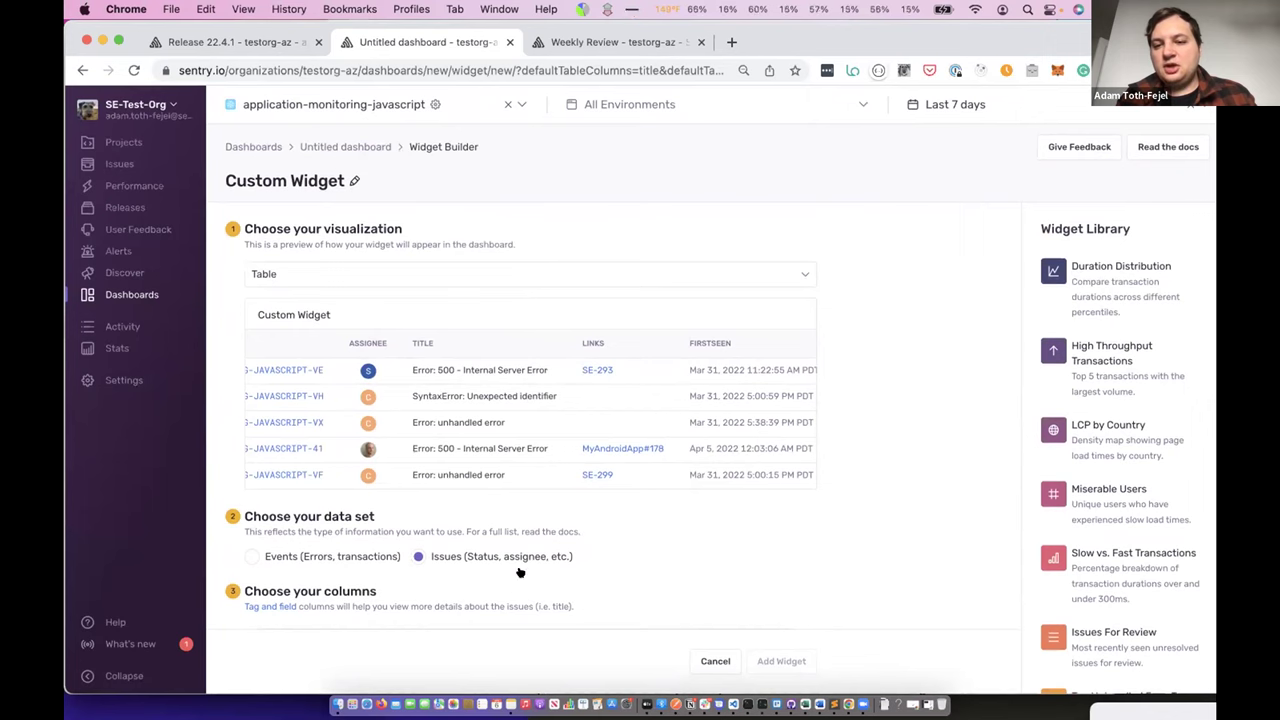
{"action": "scroll", "coordinate": [1066, 522], "scroll_direction": "down", "scroll_amount": 5}
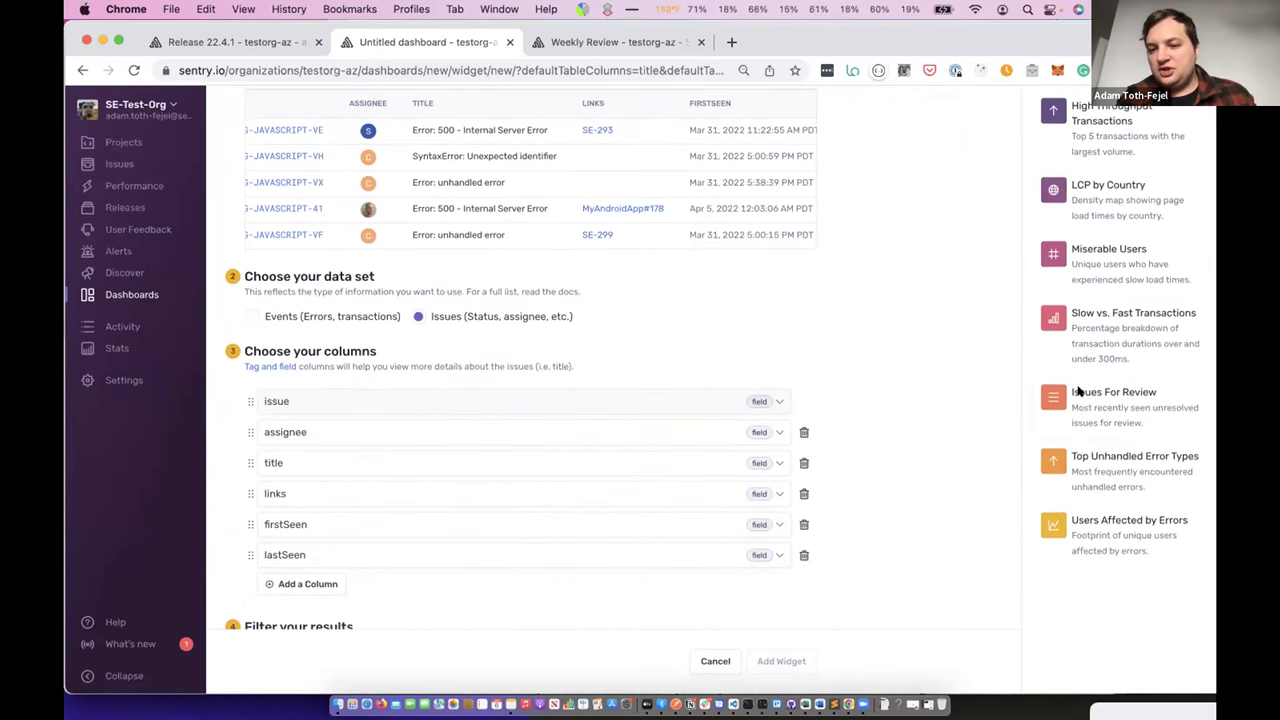
{"action": "left_click", "coordinate": [1076, 392]}
{"action": "left_click", "coordinate": [813, 360]}
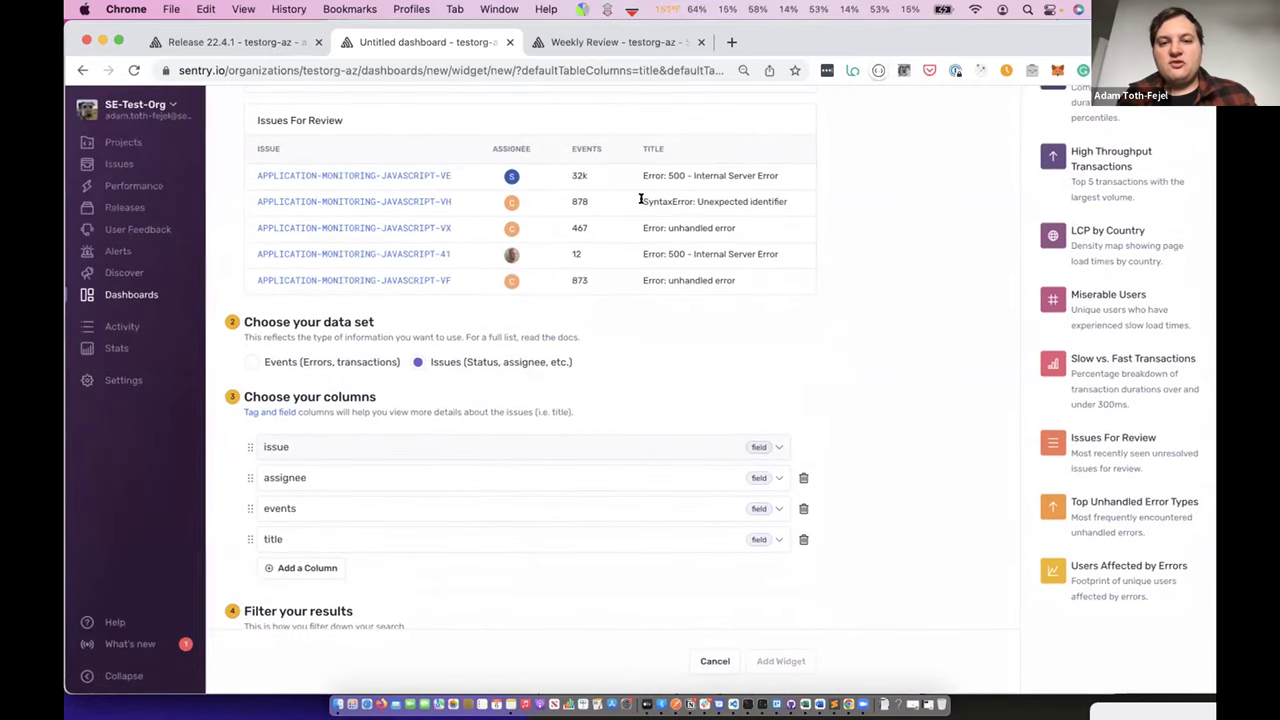
Add a links field column below title in the Issues For Review widget.
{"action": "scroll", "coordinate": [480, 445], "scroll_direction": "down", "scroll_amount": 2}
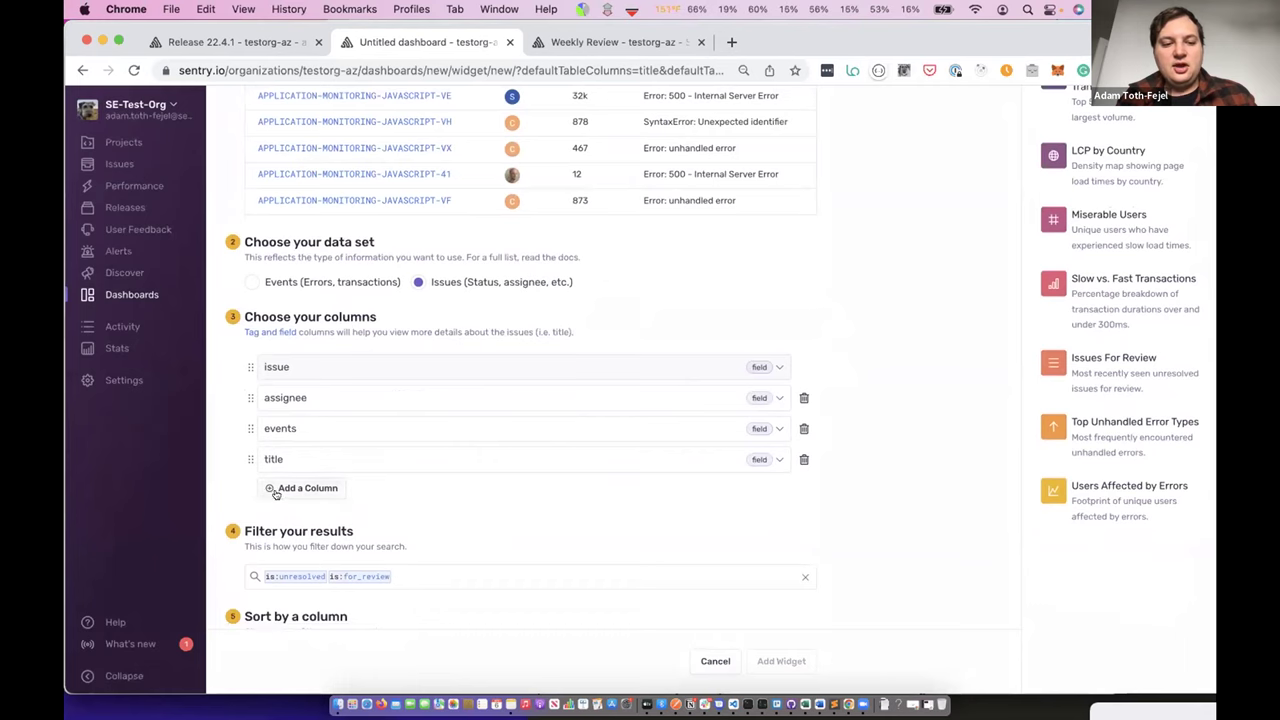
{"action": "left_click", "coordinate": [277, 490]}
{"action": "type", "text": "link"}
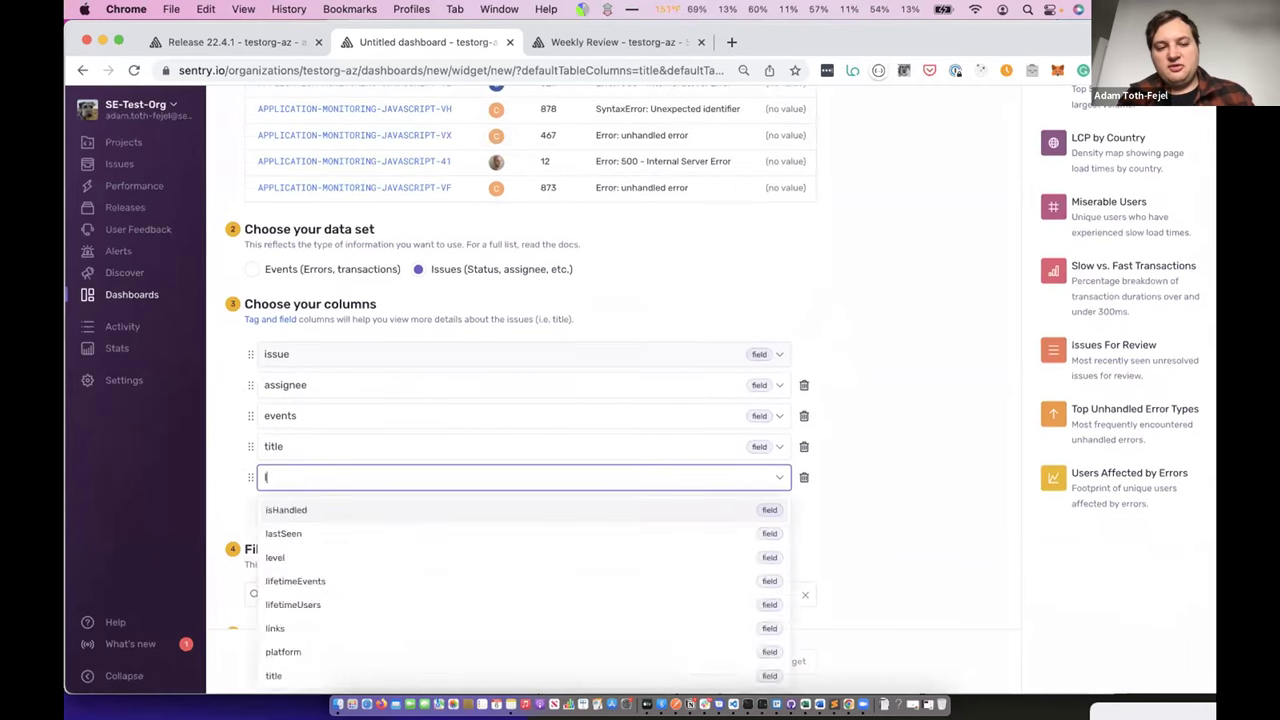
{"action": "left_click", "coordinate": [327, 508]}
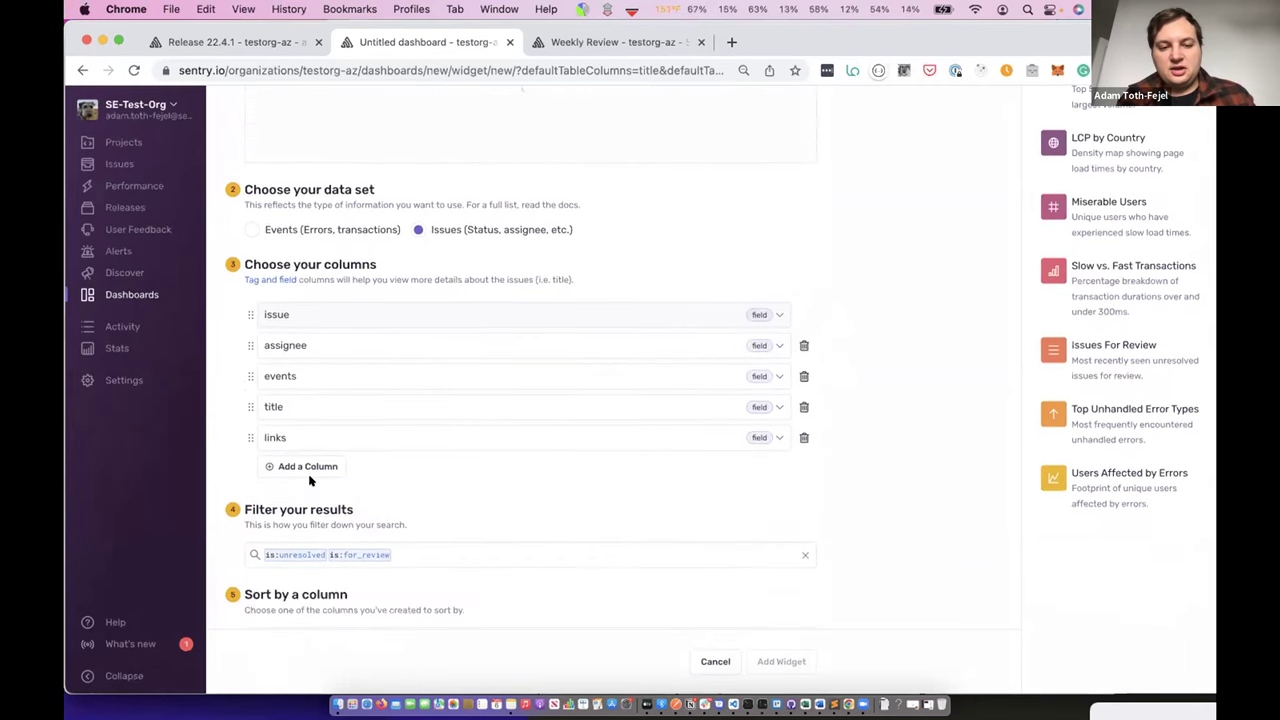
Add a firstSeen field column below links in the Issues For Review widget.
{"action": "left_click", "coordinate": [306, 470]}
{"action": "left_click", "coordinate": [234, 506]}
{"action": "left_click", "coordinate": [287, 505]}
{"action": "type", "text": "first"}
{"action": "left_click", "coordinate": [290, 533]}
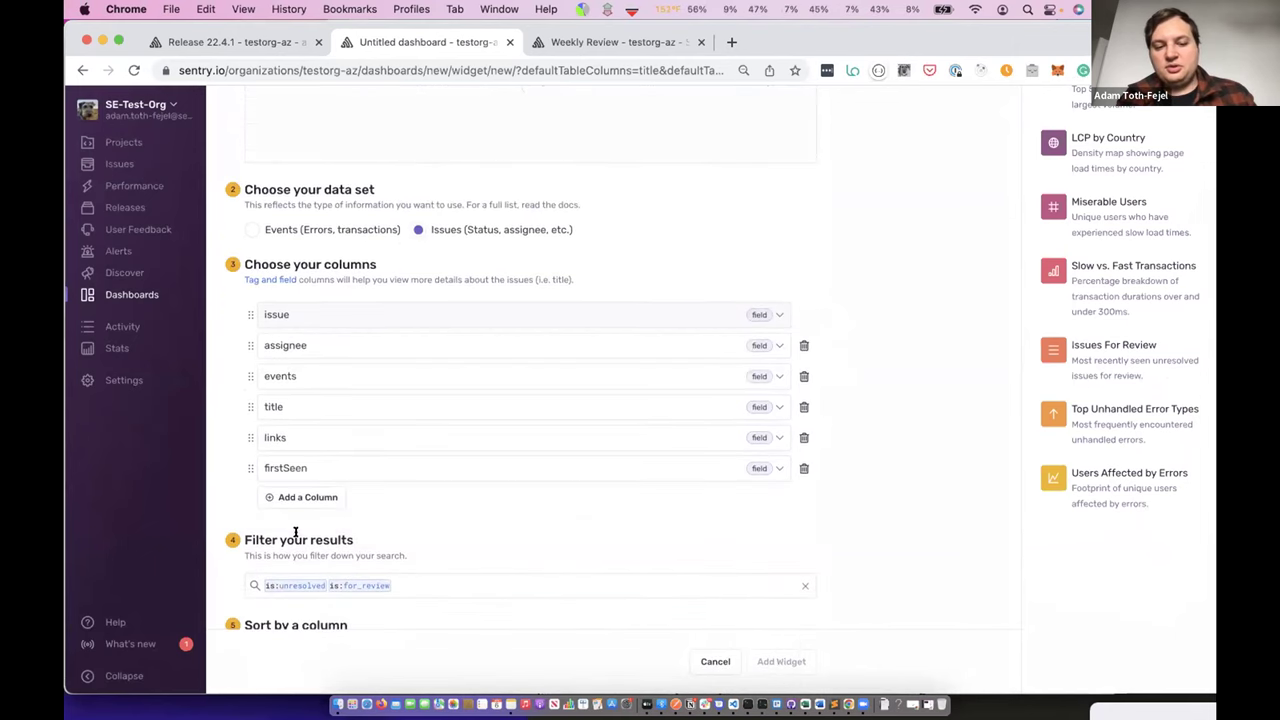
Choose Weekly Review as the dashboard for the Issues For Review widget.
{"action": "scroll", "coordinate": [608, 525], "scroll_direction": "down", "scroll_amount": 5}
{"action": "left_click", "coordinate": [316, 537]}
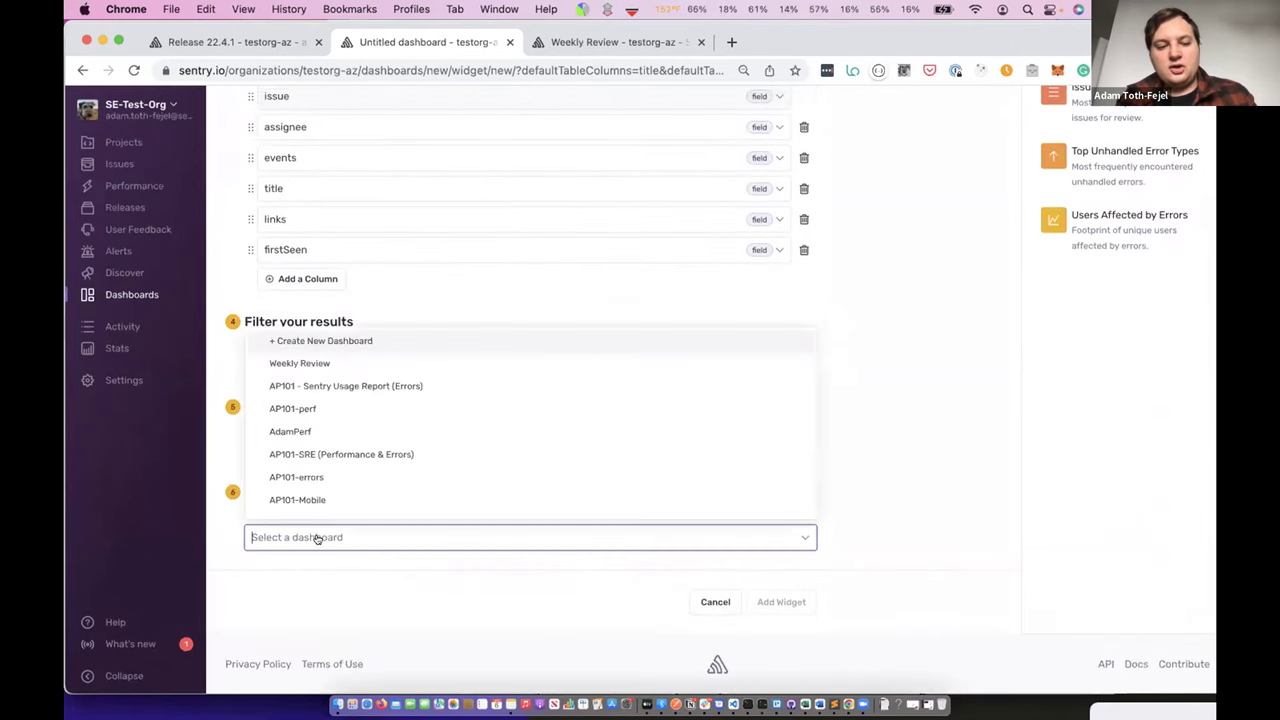
{"action": "left_click", "coordinate": [304, 364]}
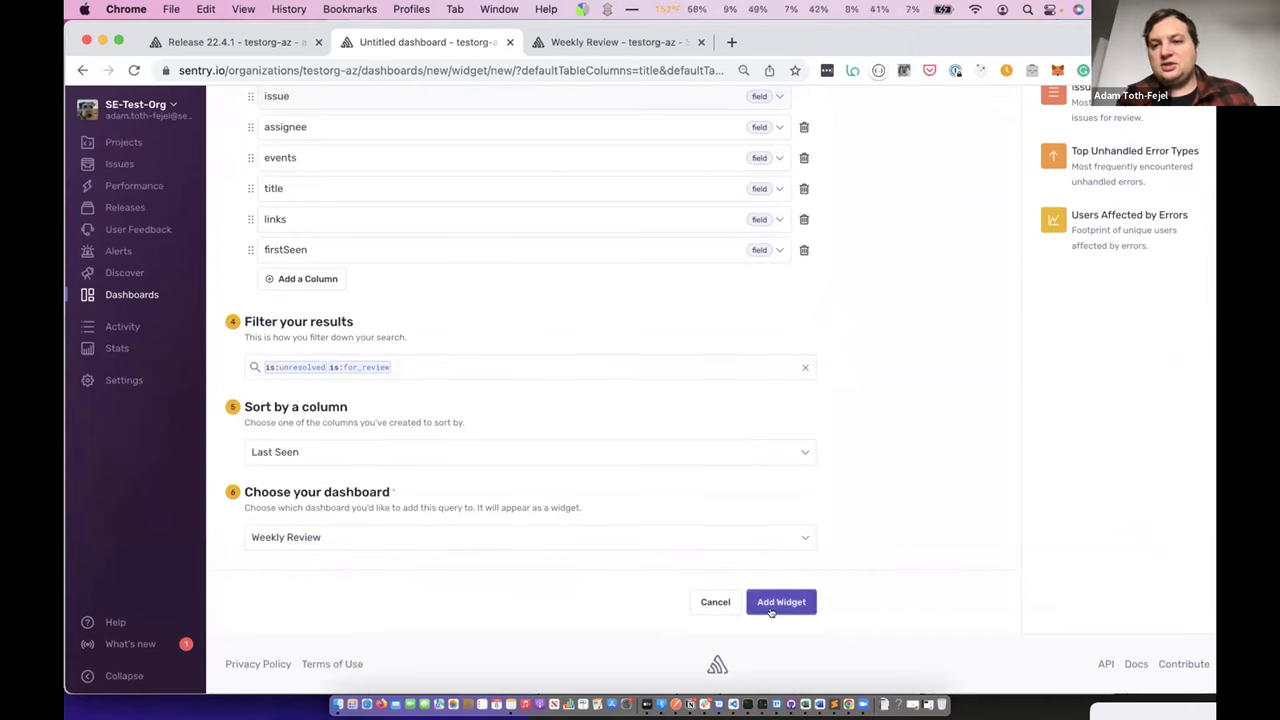
Review the Issues For Review widget preview and switch to the already open Weekly Review dashboard.
{"action": "scroll", "coordinate": [810, 463], "scroll_direction": "up", "scroll_amount": 10}
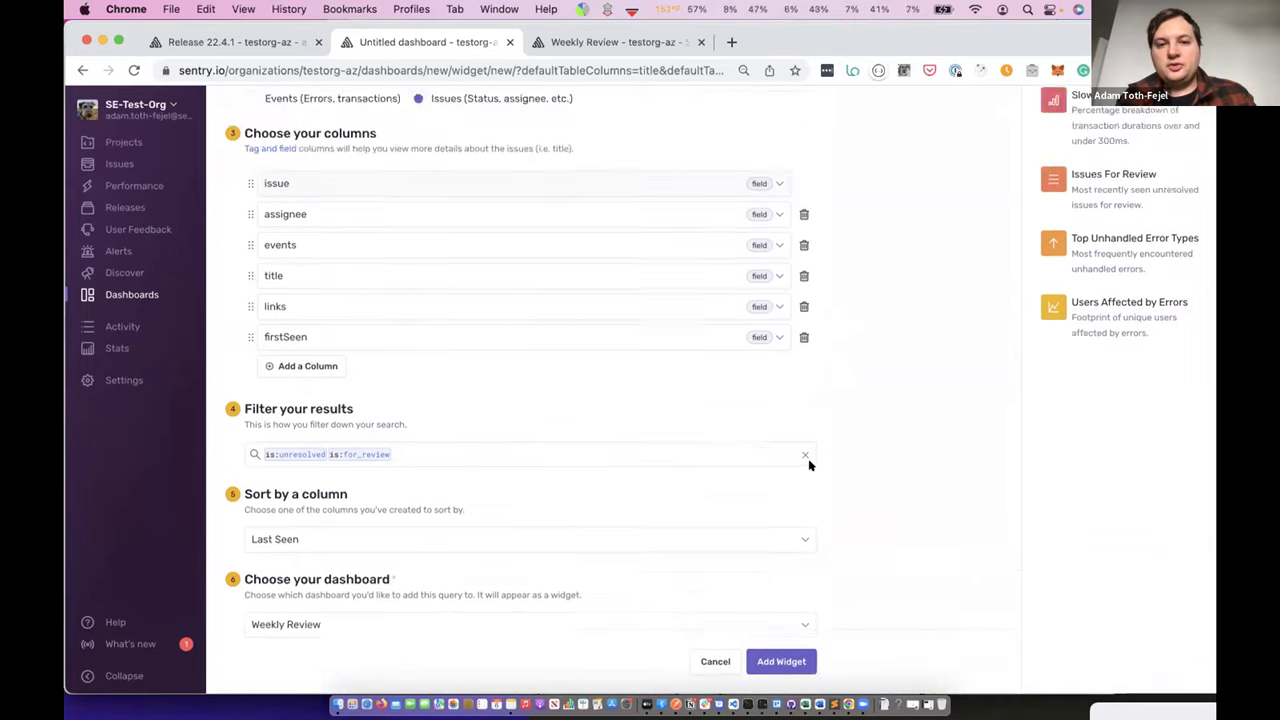
{"action": "scroll", "coordinate": [820, 428], "scroll_direction": "up", "scroll_amount": 1}
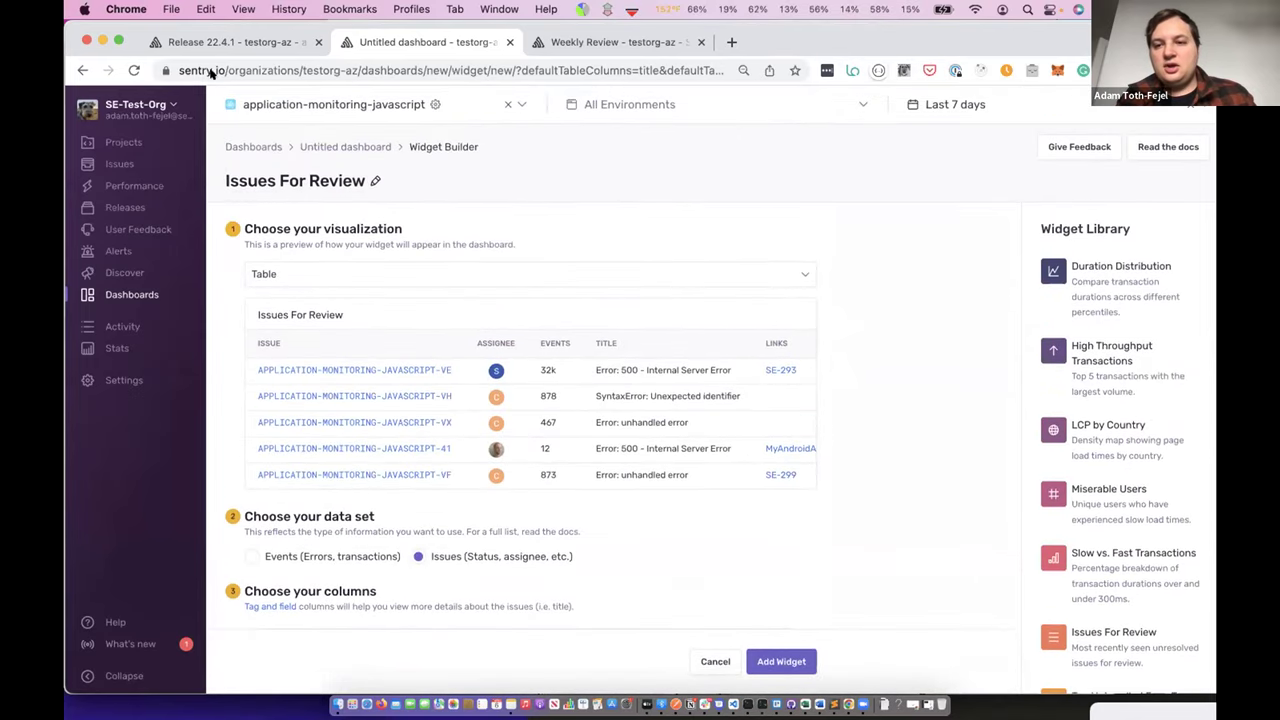
{"action": "left_click", "coordinate": [596, 43]}
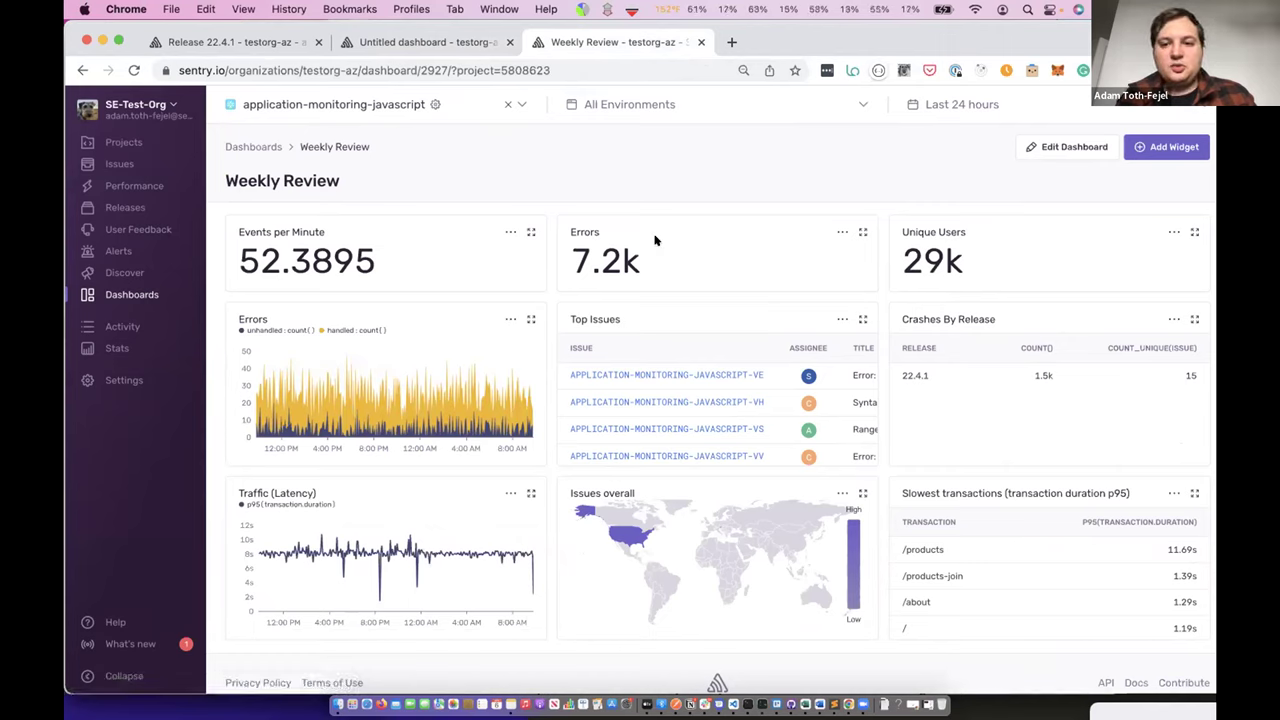
Narrow the Weekly Review dashboard's time range to Apr 5, 2022, 16:05 to 19:05 from the Errors chart.
{"action": "mouse_move", "coordinate": [517, 560]}
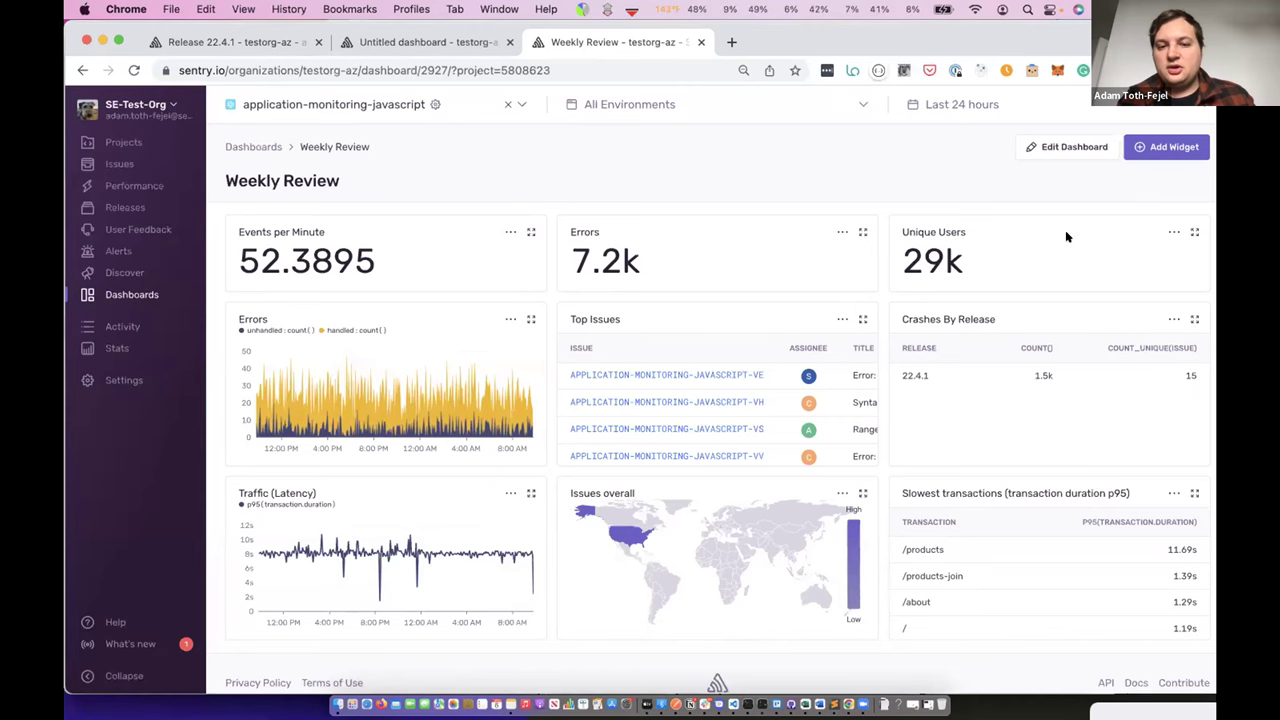
{"action": "scroll", "coordinate": [628, 324], "scroll_direction": "down", "scroll_amount": 1}
{"action": "mouse_move", "coordinate": [386, 360]}
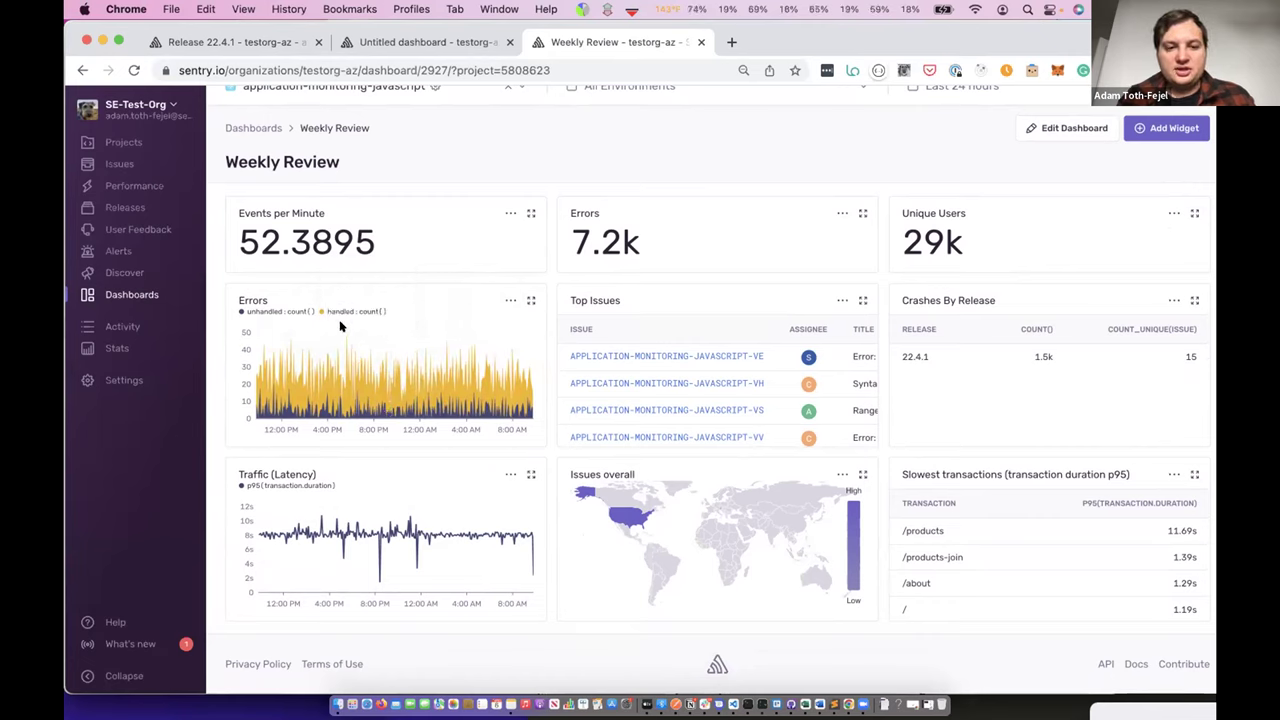
{"action": "left_click_drag", "start_coordinate": [321, 341], "coordinate": [356, 340]}
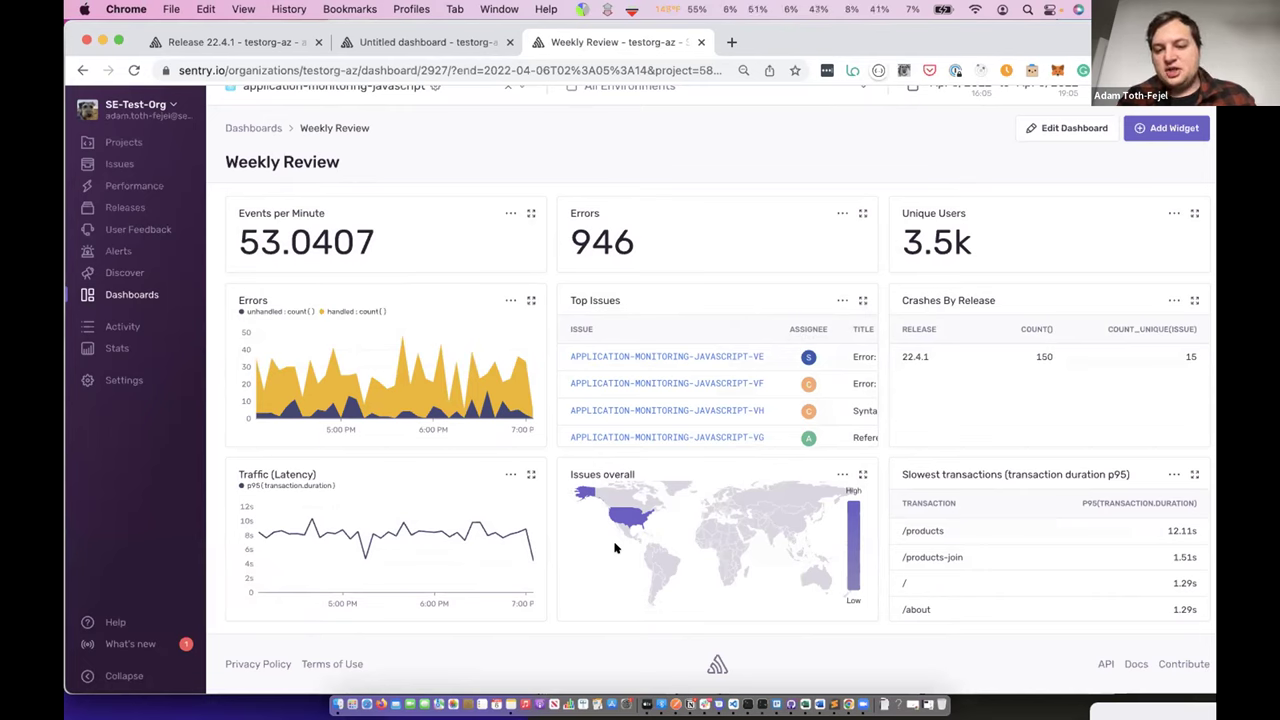
Move the Errors chart widget to the top of the Weekly Review dashboard, widen it to the full row and save the layout.
{"action": "mouse_move", "coordinate": [612, 512]}
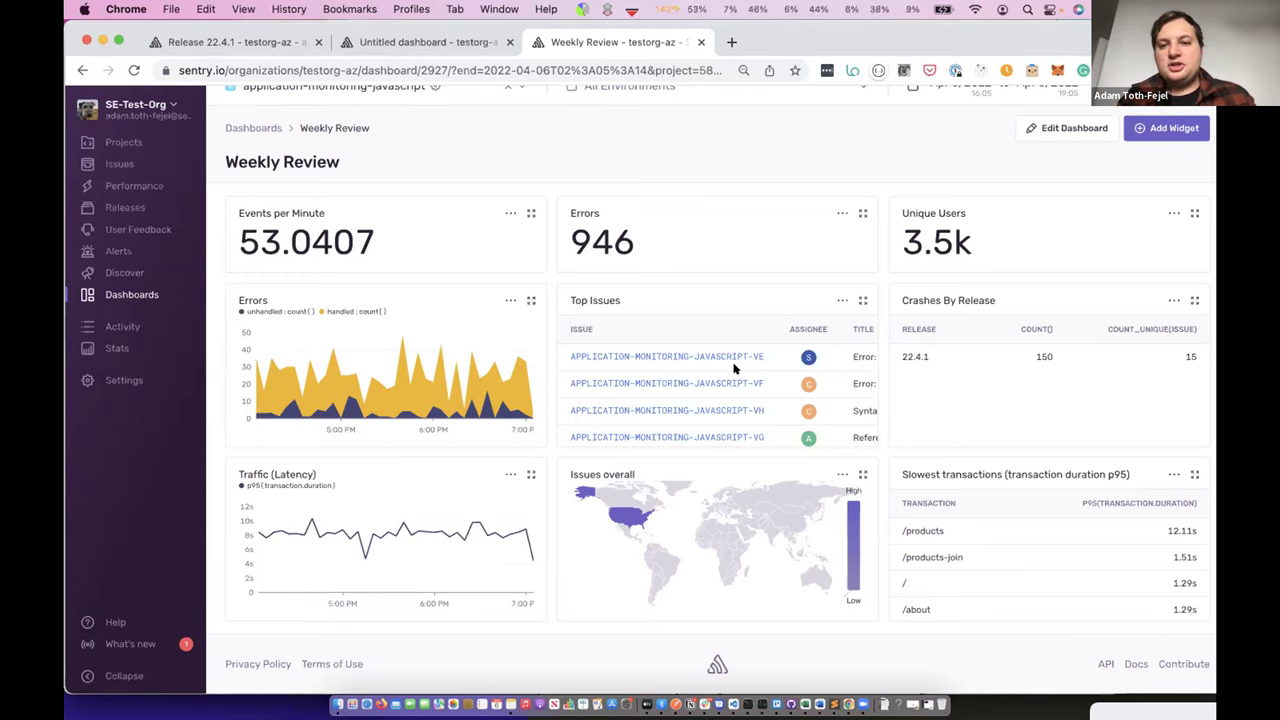
{"action": "mouse_move", "coordinate": [468, 368]}
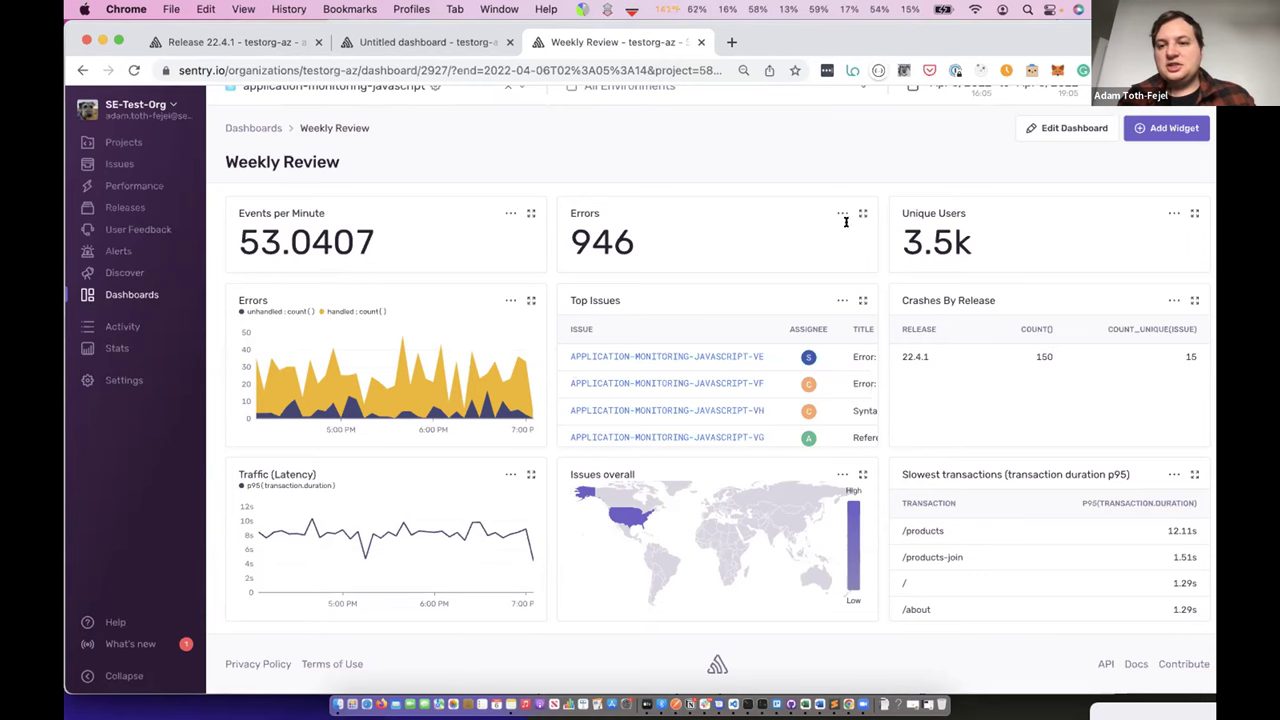
{"action": "left_click", "coordinate": [1088, 127]}
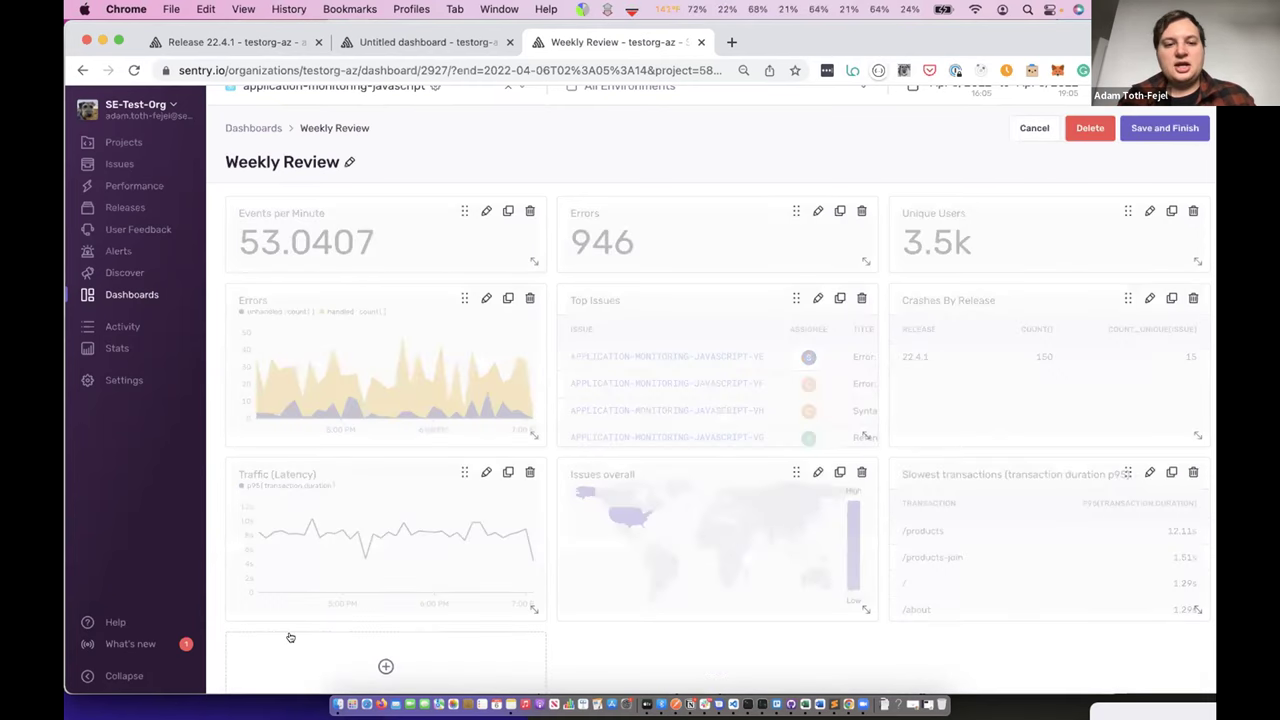
{"action": "left_click_drag", "start_coordinate": [464, 298], "coordinate": [464, 215]}
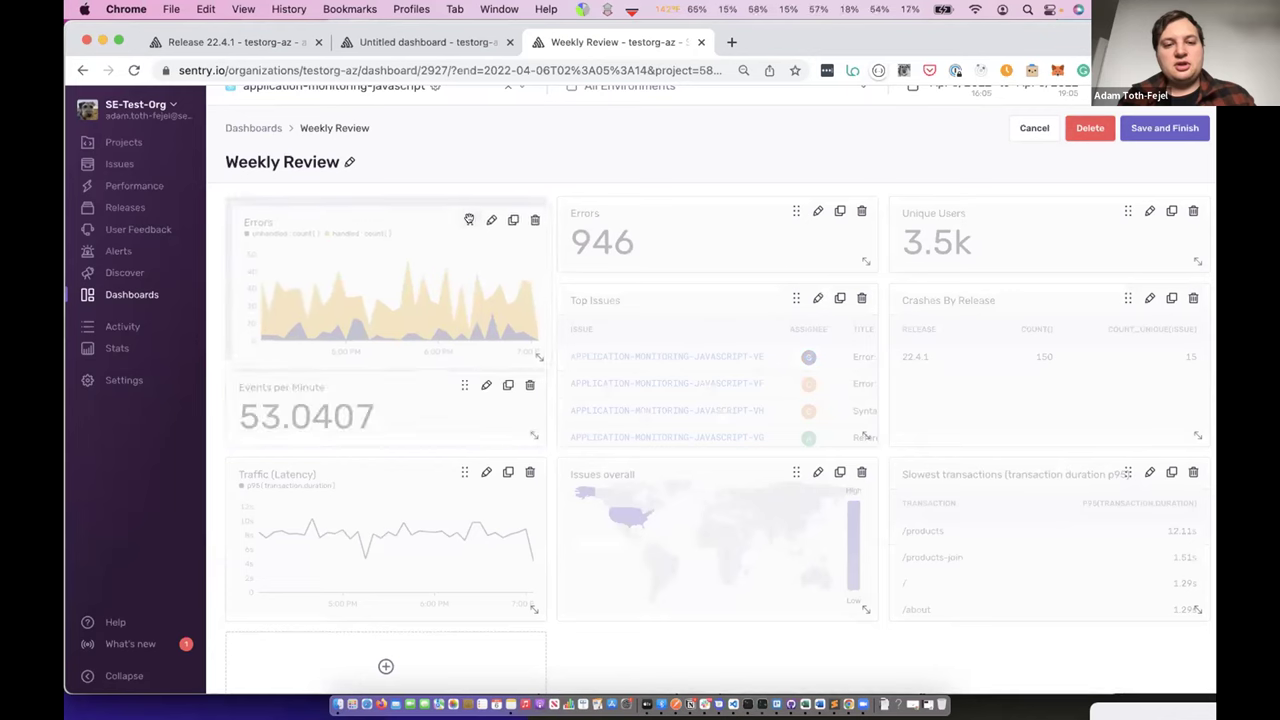
{"action": "left_click_drag", "start_coordinate": [536, 352], "coordinate": [1182, 318]}
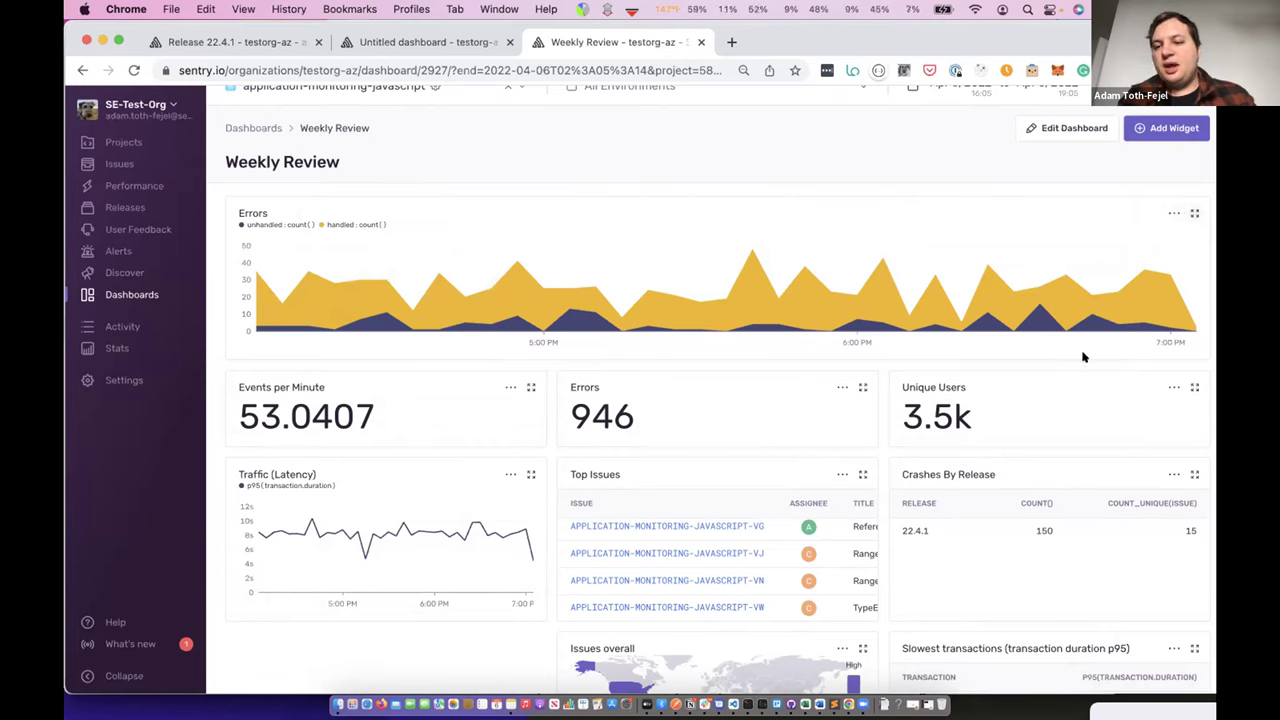
Examine the enlarged Errors widget, zooming in on the error spike between about 5:30 and 5:45 PM, and return to the dashboard.
{"action": "mouse_move", "coordinate": [1026, 320]}
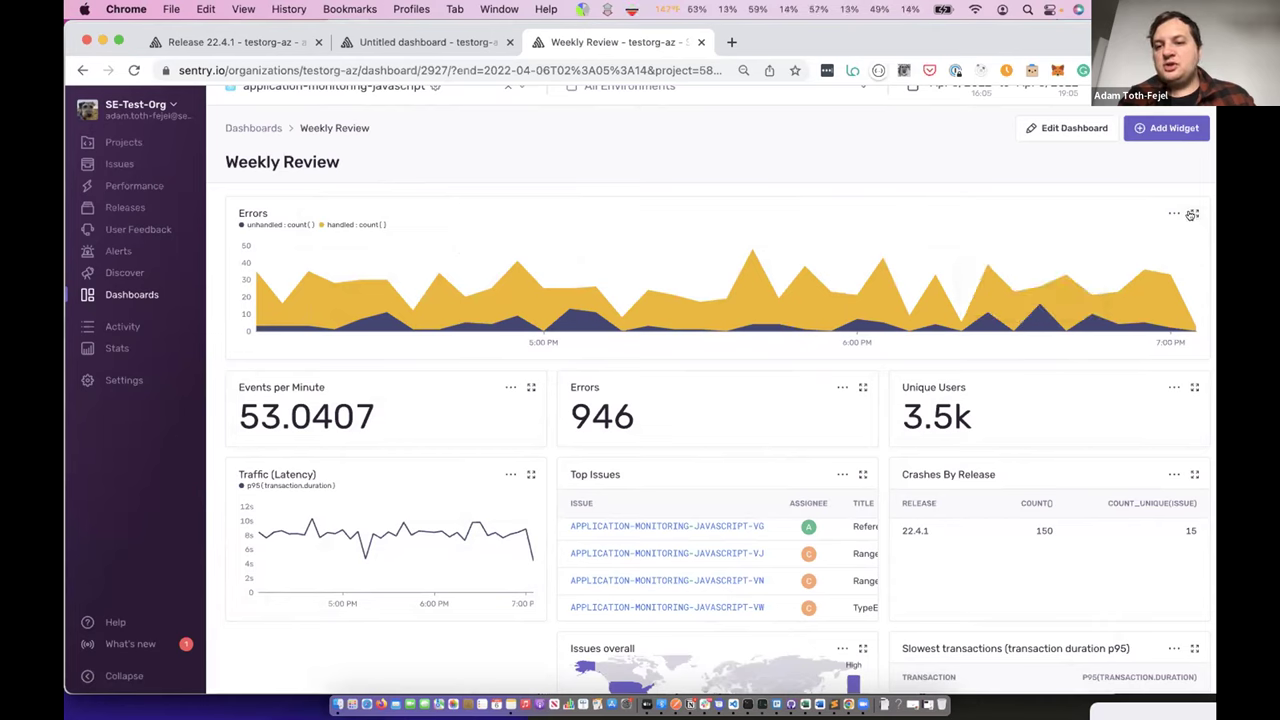
{"action": "mouse_move", "coordinate": [846, 254]}
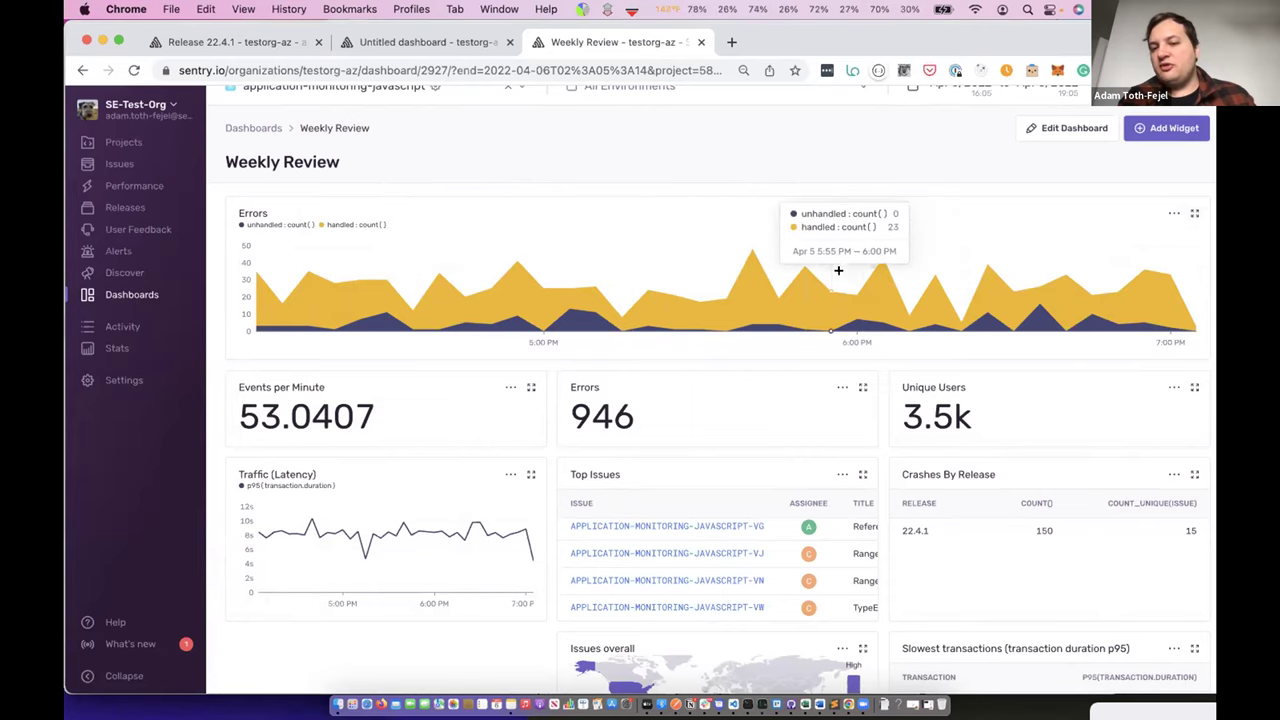
{"action": "left_click", "coordinate": [1192, 214]}
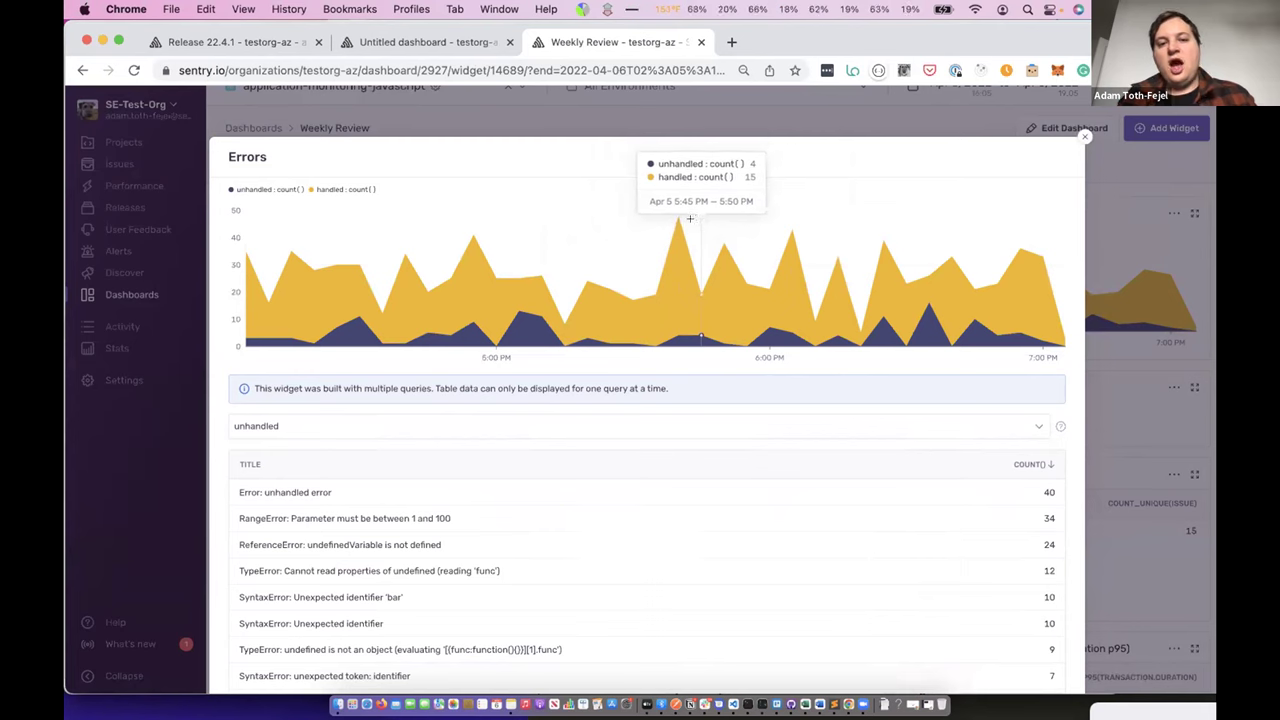
{"action": "left_click_drag", "start_coordinate": [638, 225], "coordinate": [690, 227]}
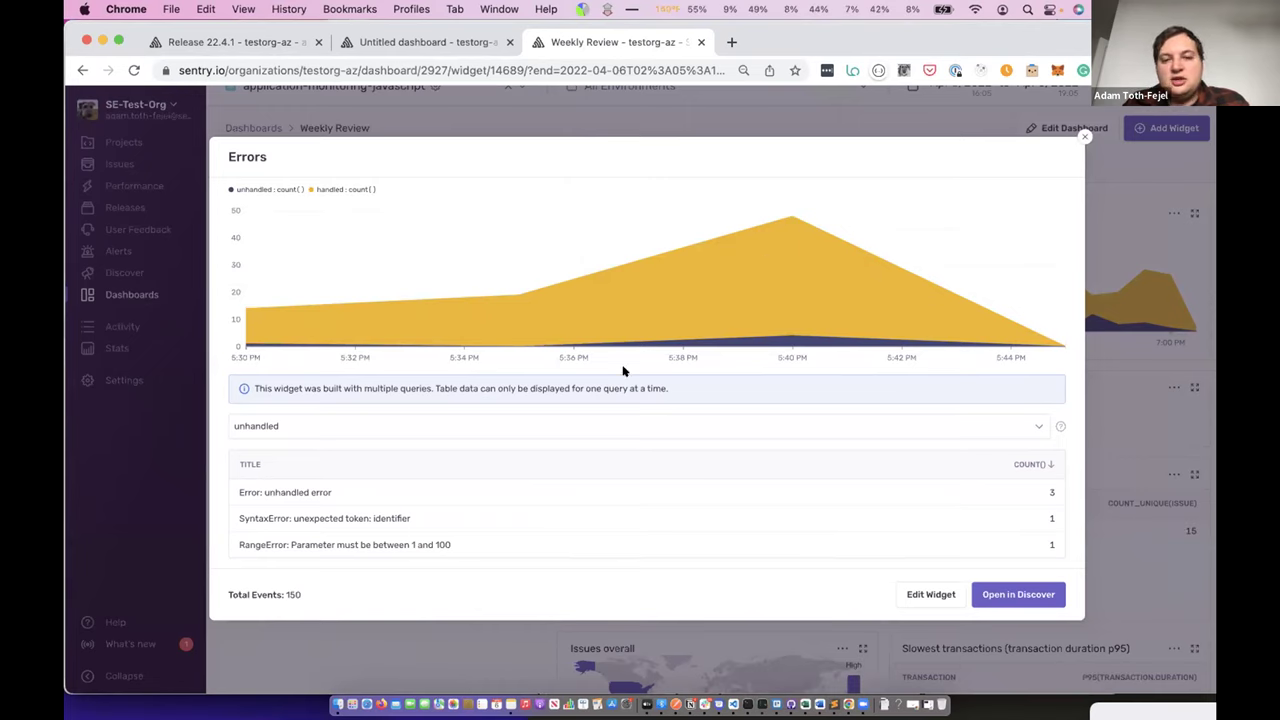
{"action": "left_click", "coordinate": [1080, 137]}
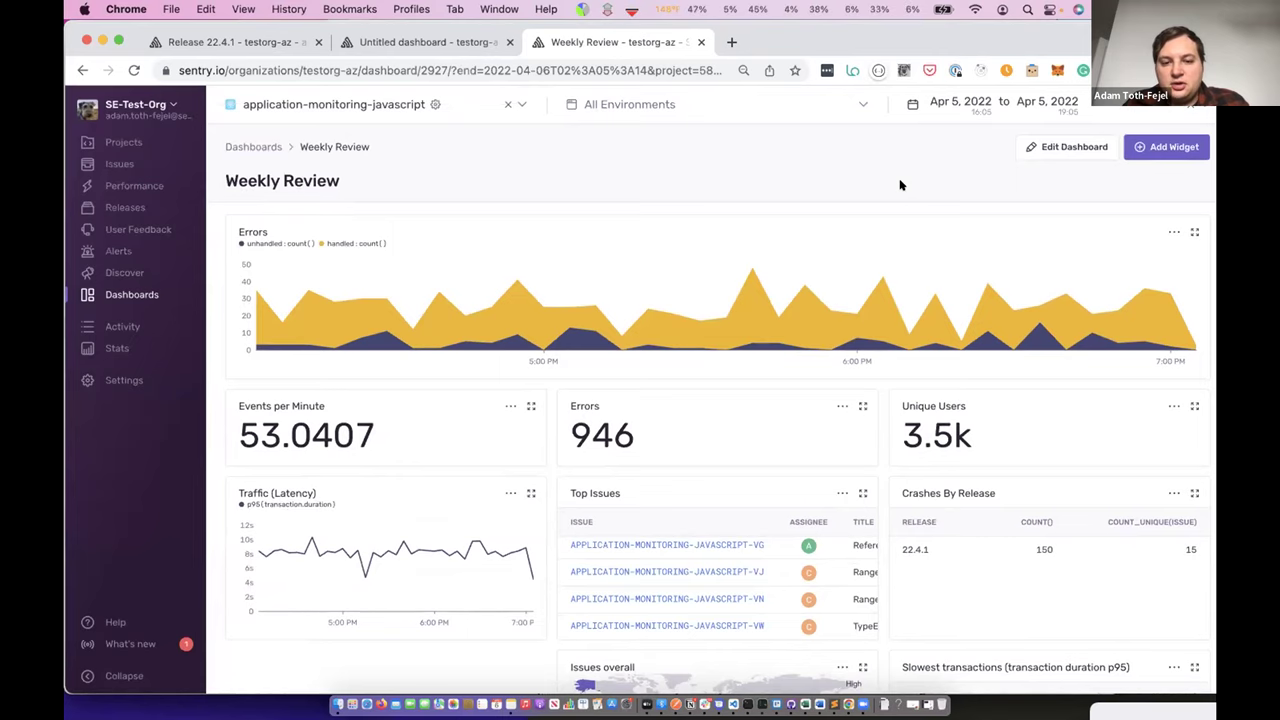
Review the assignees and titles listed in the Top Issues widget.
{"action": "scroll", "coordinate": [800, 270], "scroll_direction": "down", "scroll_amount": 2}
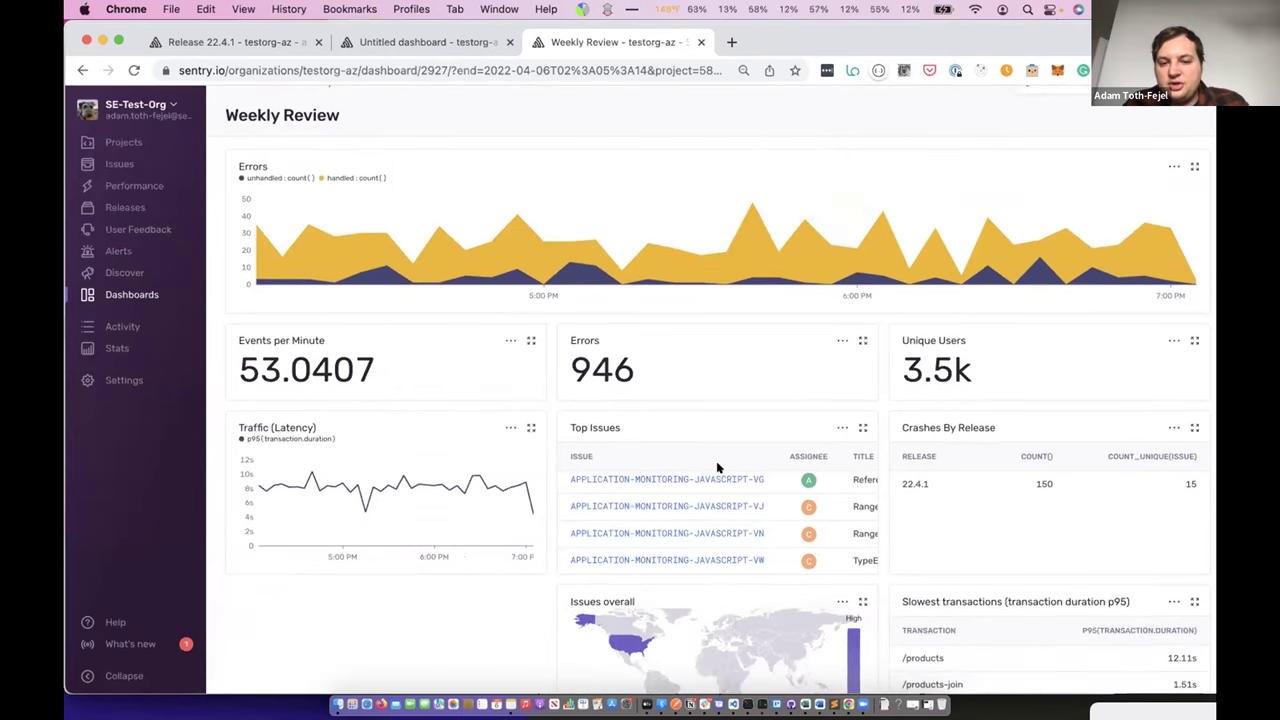
{"action": "scroll", "coordinate": [707, 510], "scroll_direction": "up", "scroll_amount": 2}
{"action": "scroll", "coordinate": [707, 510], "scroll_direction": "right", "scroll_amount": 3}
{"action": "scroll", "coordinate": [707, 510], "scroll_direction": "left", "scroll_amount": 3}
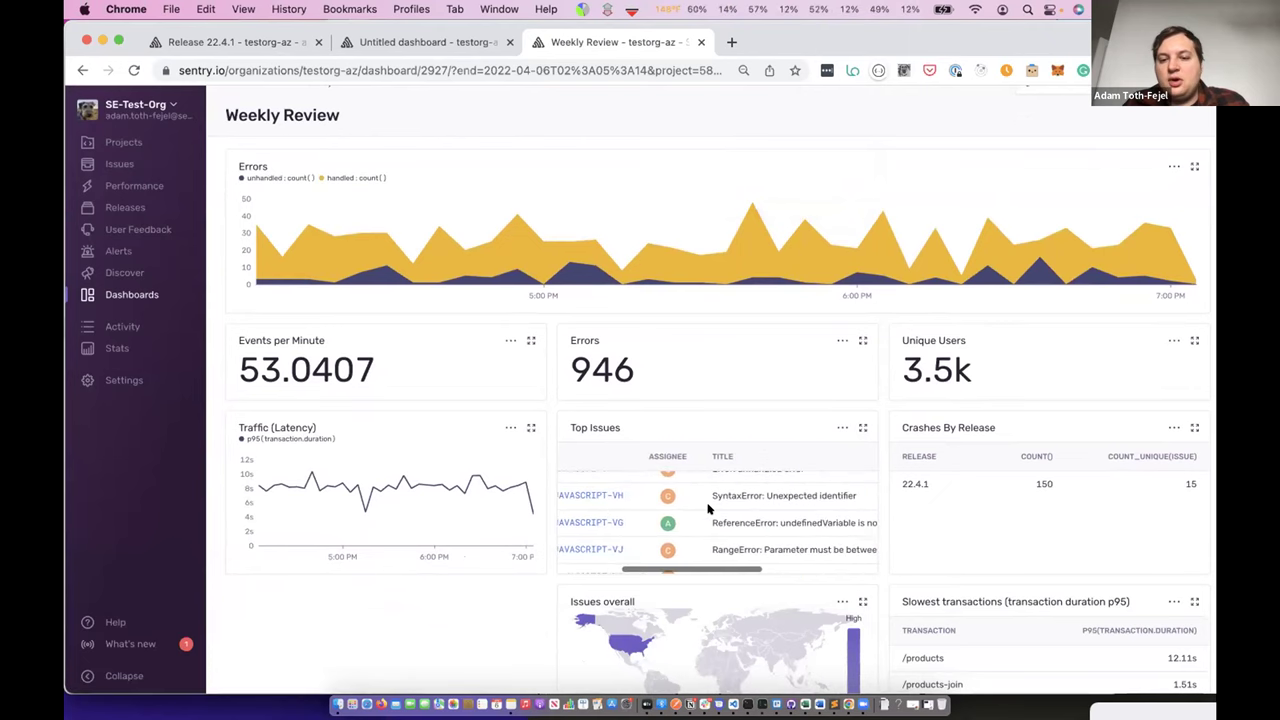
{"action": "scroll", "coordinate": [707, 510], "scroll_direction": "up", "scroll_amount": 2}
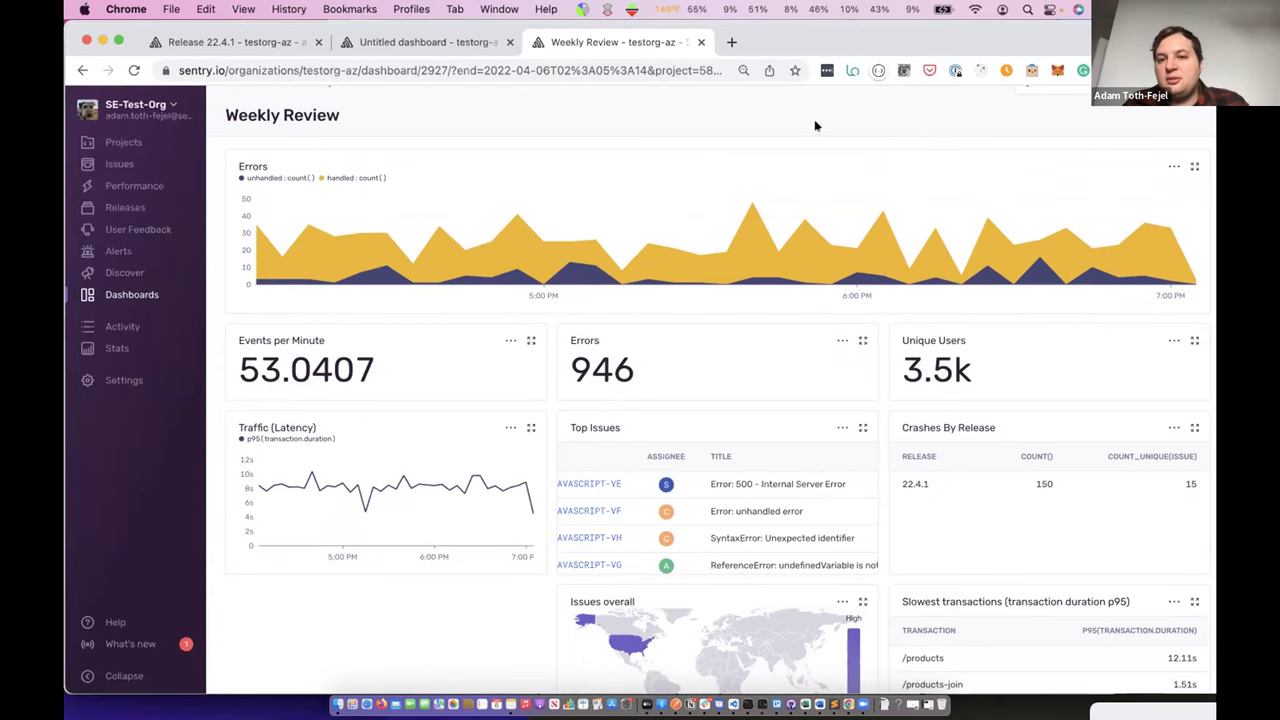
{"action": "scroll", "coordinate": [814, 126], "scroll_direction": "up", "scroll_amount": 2}
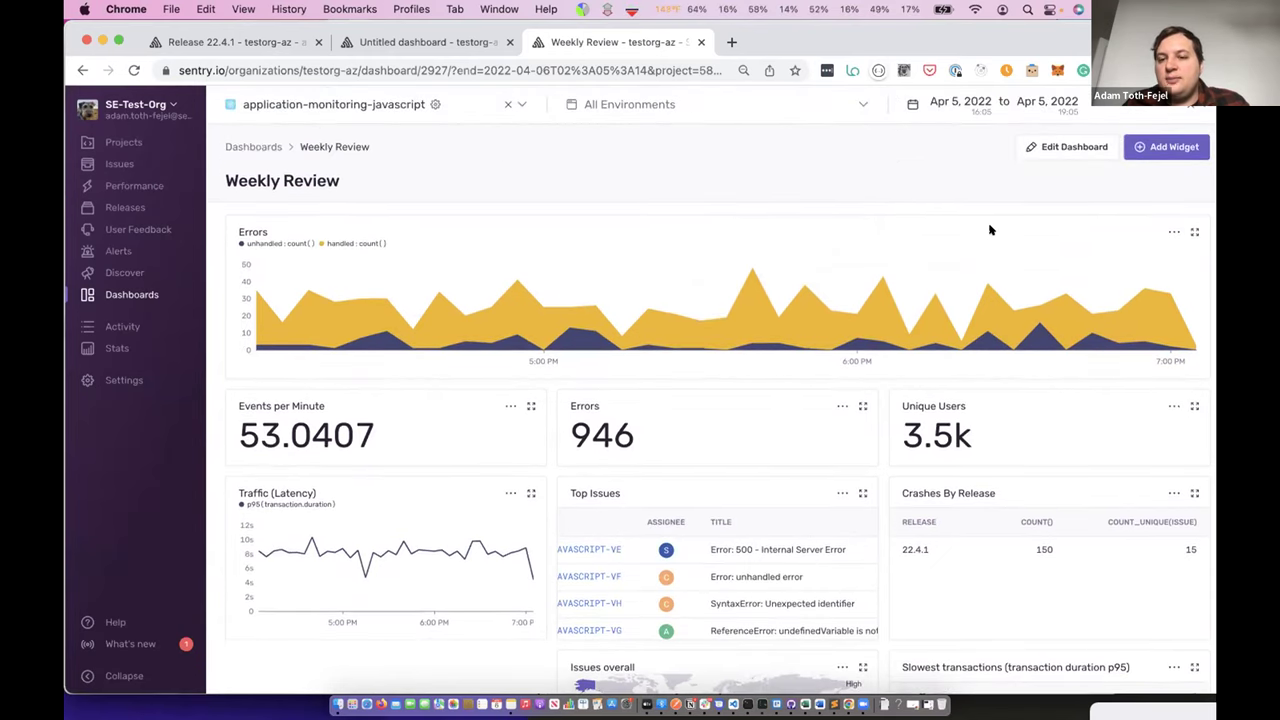
Open the Errors widget's unhandled query, !event.type:transaction error.handled:false, in Discover.
{"action": "left_click", "coordinate": [1172, 232]}
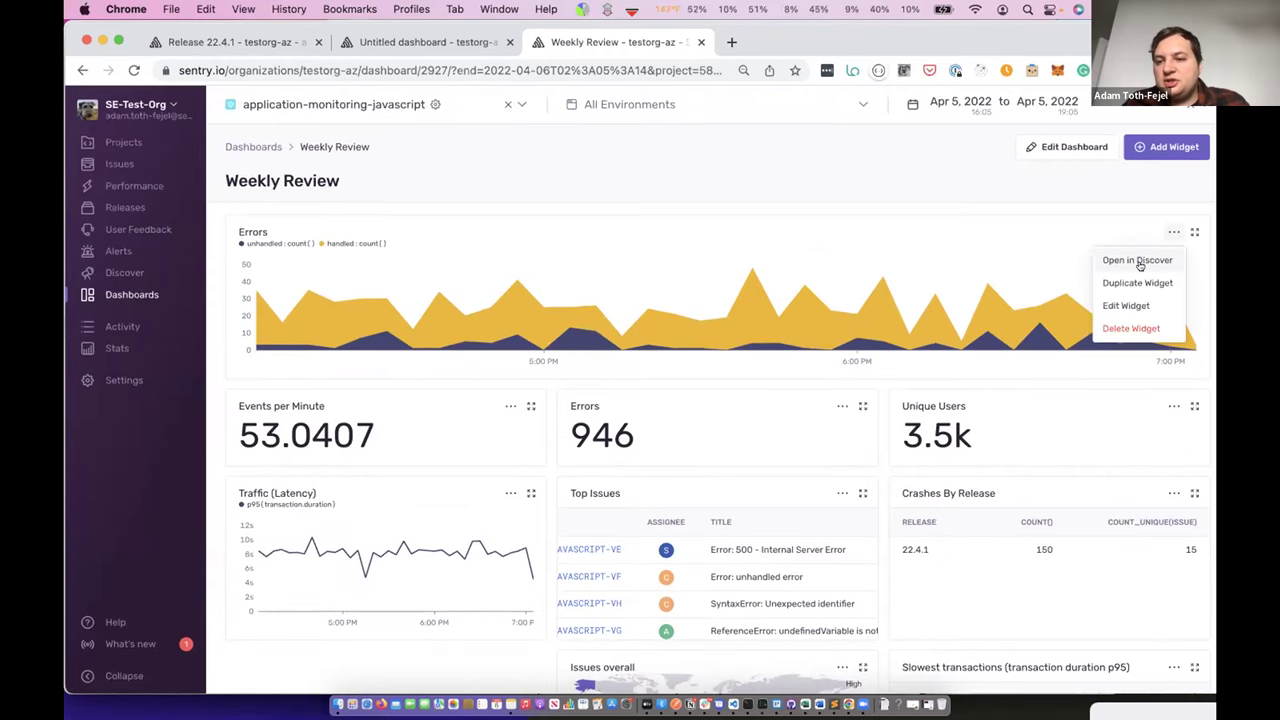
{"action": "left_click", "coordinate": [1133, 262]}
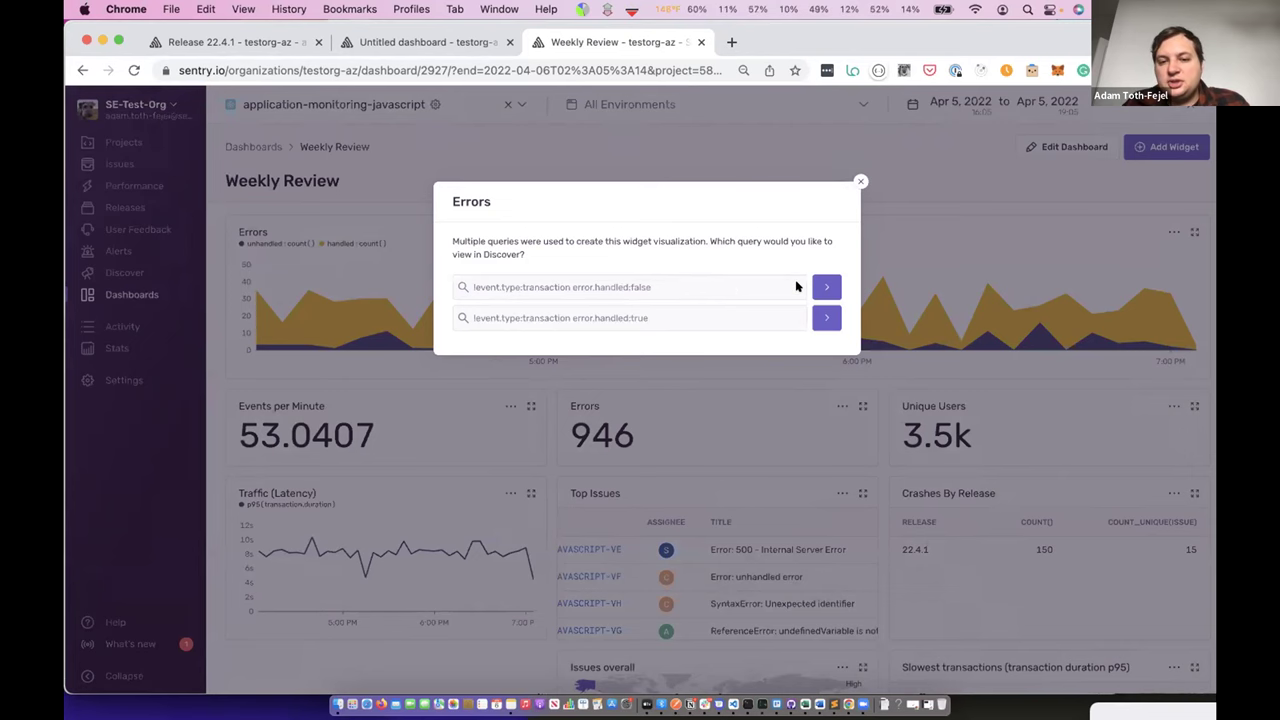
{"action": "left_click", "coordinate": [828, 287]}
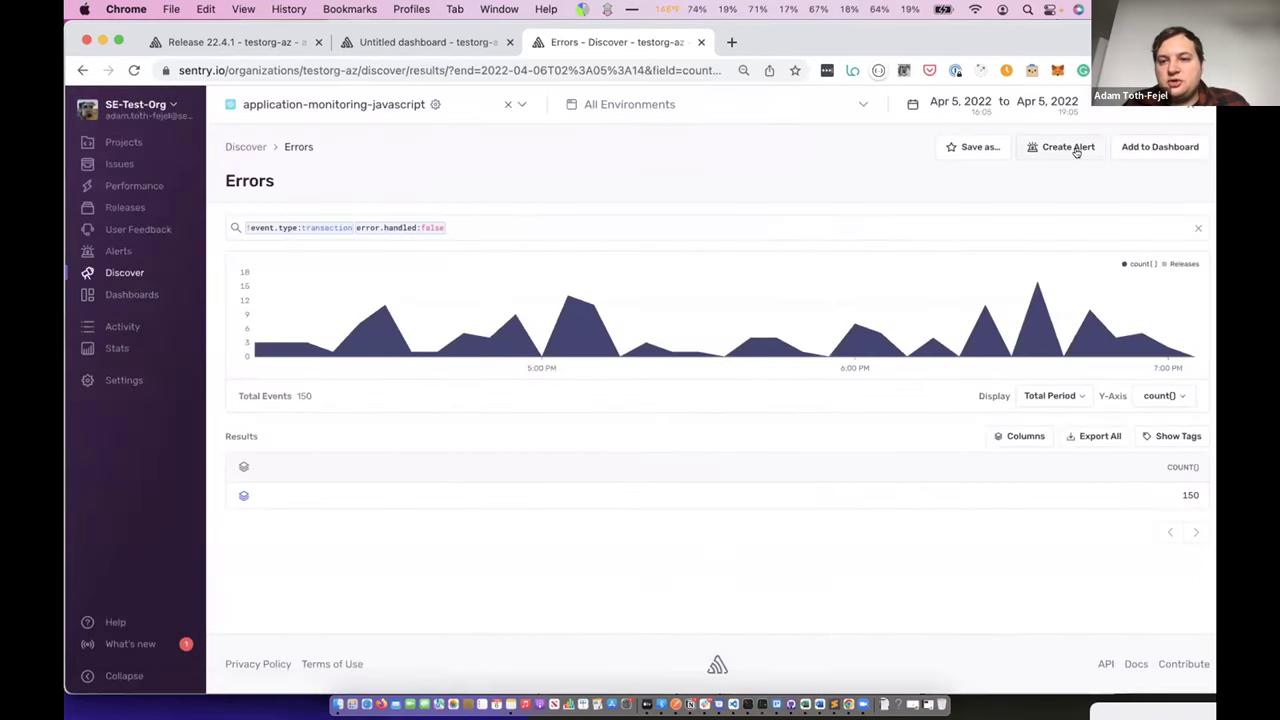
Create an alert from the unhandled errors query, adding the filter (event.type:error OR event.type:default).
{"action": "left_click", "coordinate": [1068, 147]}
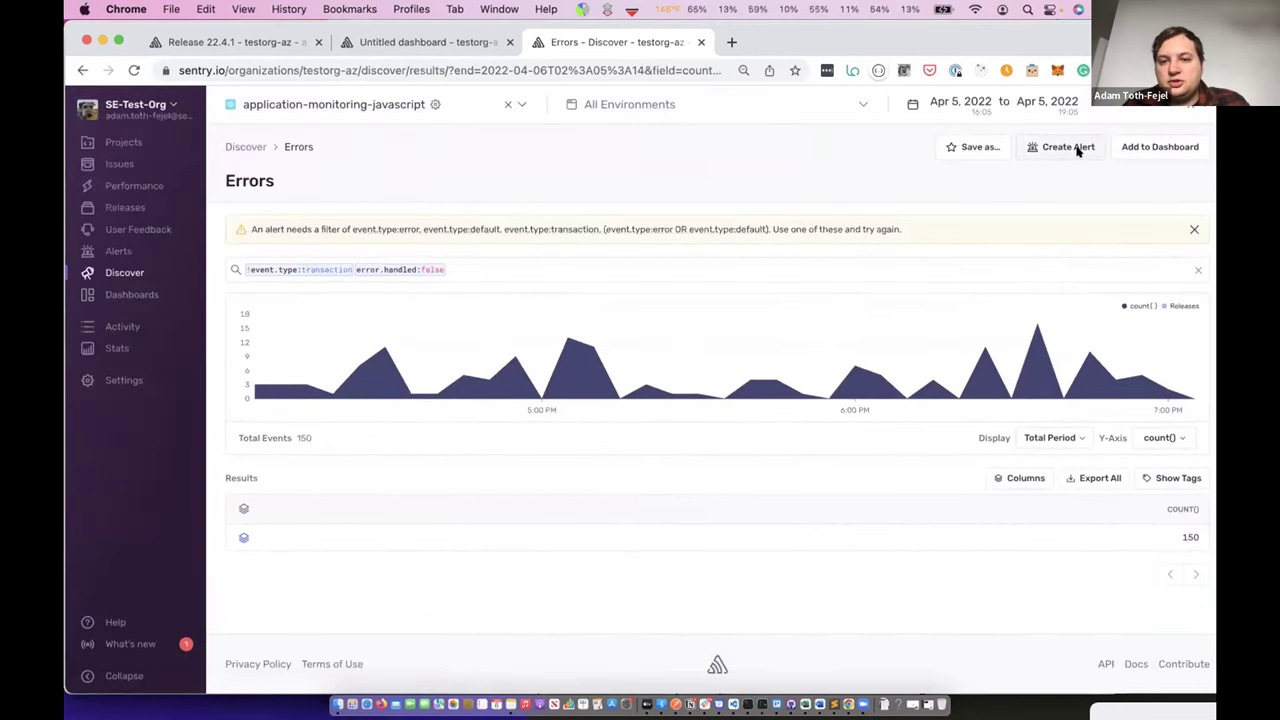
{"action": "left_click", "coordinate": [637, 230]}
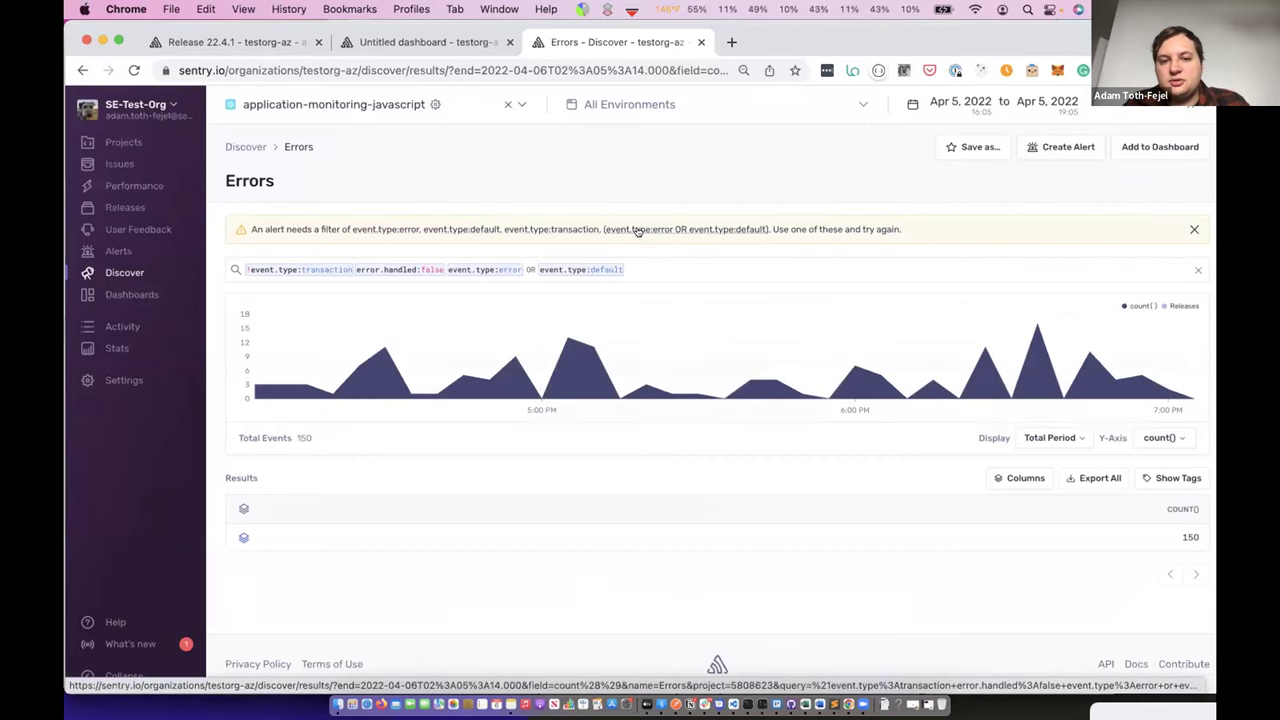
{"action": "left_click", "coordinate": [1051, 145]}
{"action": "scroll", "coordinate": [620, 608], "scroll_direction": "down", "scroll_amount": 5}
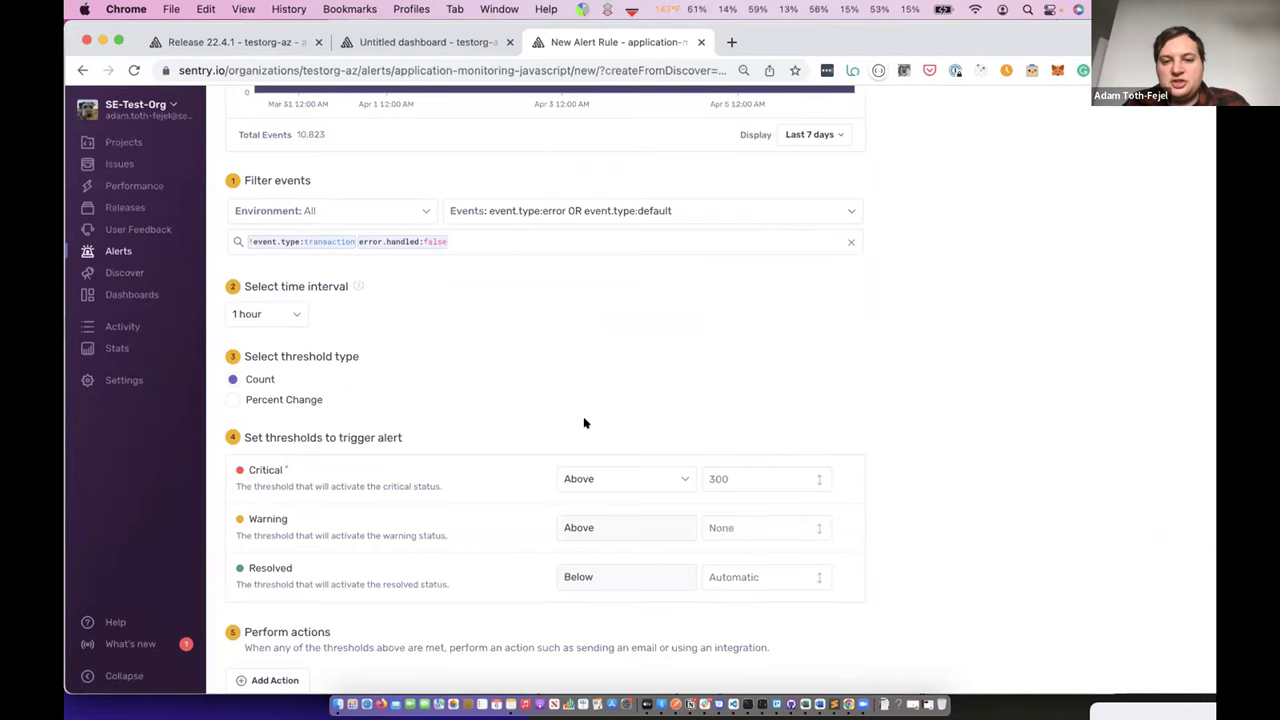
Set the alert's critical threshold to 20 and its warning threshold to 10.
{"action": "scroll", "coordinate": [585, 423], "scroll_direction": "down", "scroll_amount": 2}
{"action": "scroll", "coordinate": [585, 423], "scroll_direction": "up", "scroll_amount": 2}
{"action": "scroll", "coordinate": [585, 423], "scroll_direction": "down", "scroll_amount": 2}
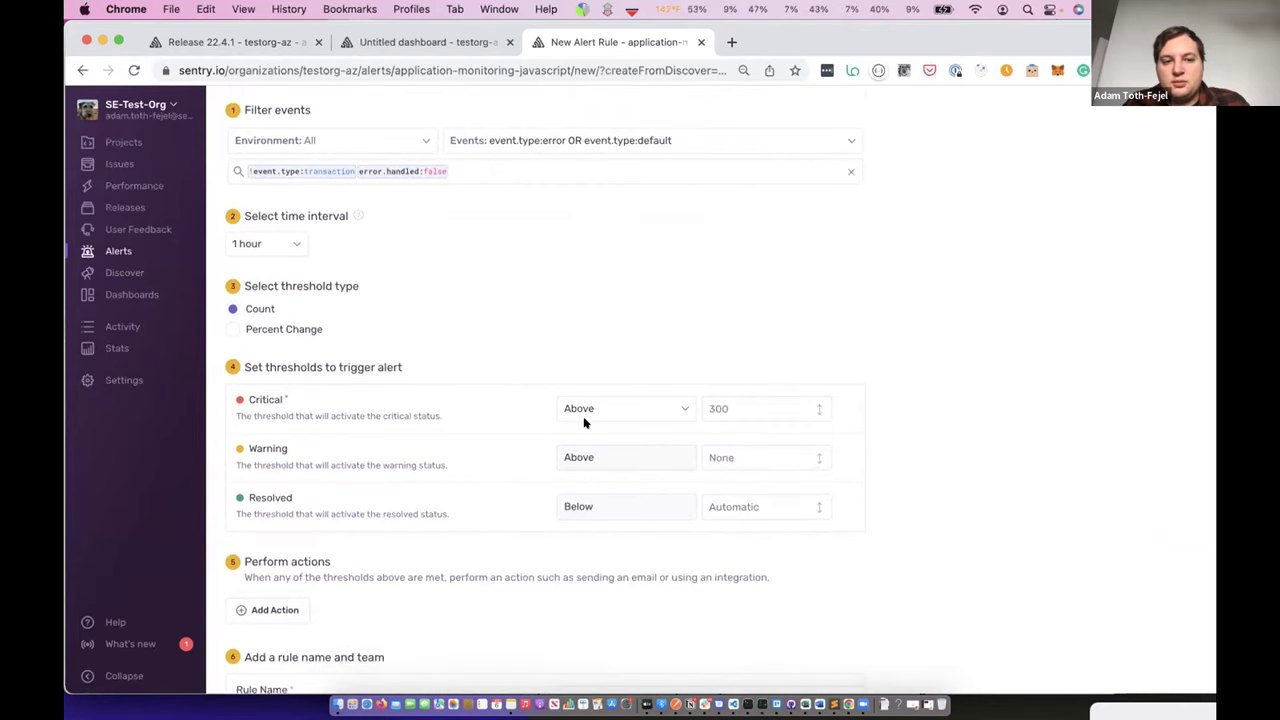
{"action": "left_click", "coordinate": [761, 406]}
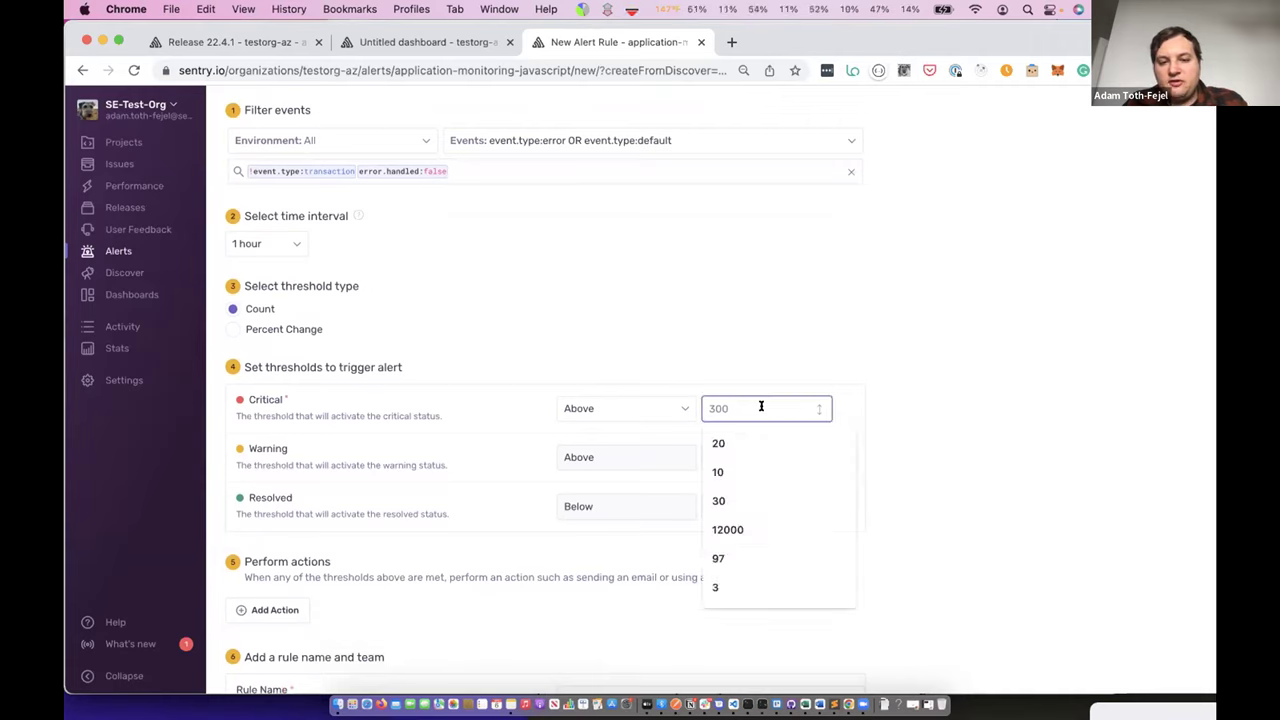
{"action": "type", "text": "20"}
{"action": "left_click", "coordinate": [723, 447]}
{"action": "left_click", "coordinate": [719, 488]}
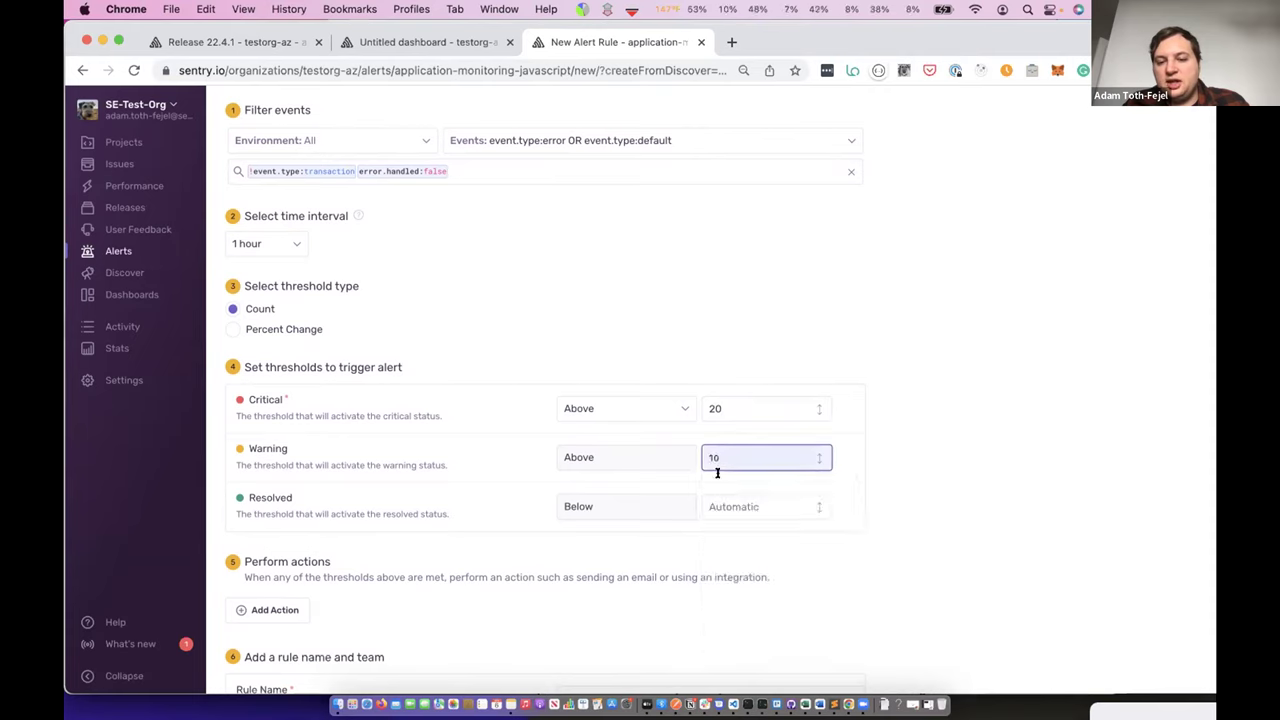
Add a critical status action and a warning status action to the alert rule.
{"action": "scroll", "coordinate": [737, 480], "scroll_direction": "down", "scroll_amount": 3}
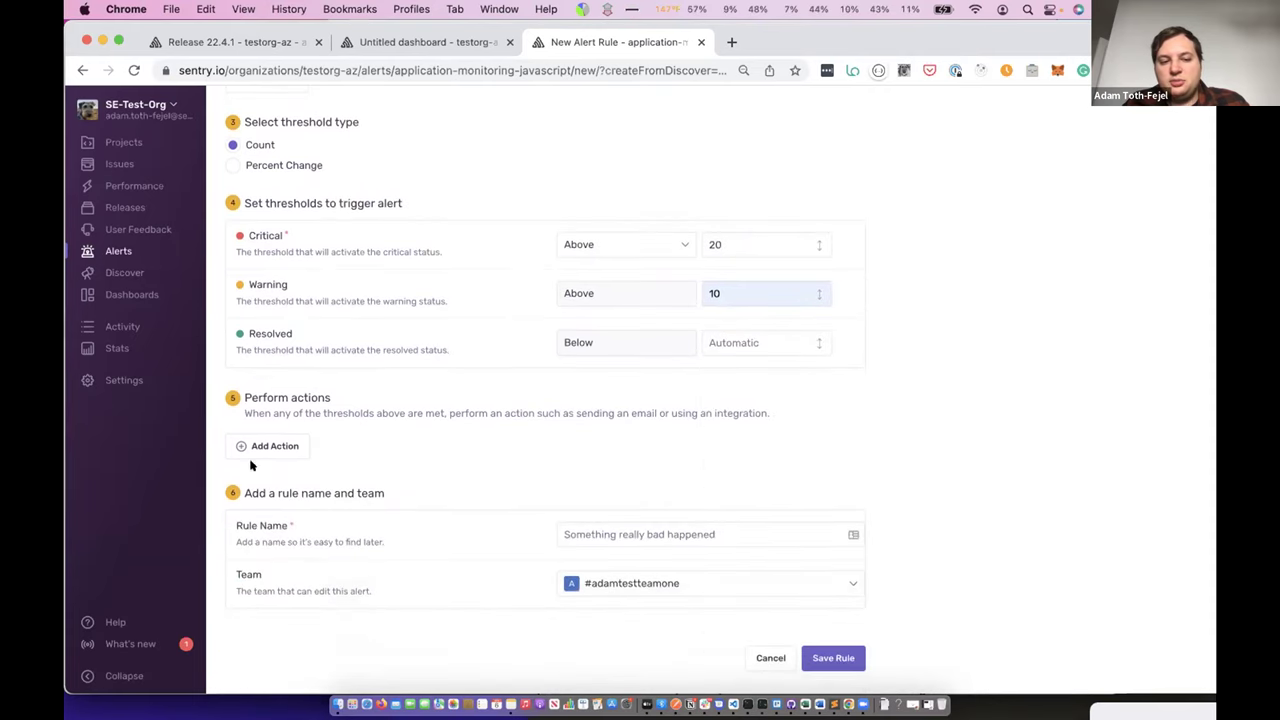
{"action": "left_click", "coordinate": [262, 447]}
{"action": "left_click", "coordinate": [272, 485]}
{"action": "left_click", "coordinate": [280, 487]}
{"action": "left_click", "coordinate": [285, 545]}
Set the critical action to Pagerduty - sentrydemo and the warning action to Slack - Test Workspace.
{"action": "left_click", "coordinate": [418, 450]}
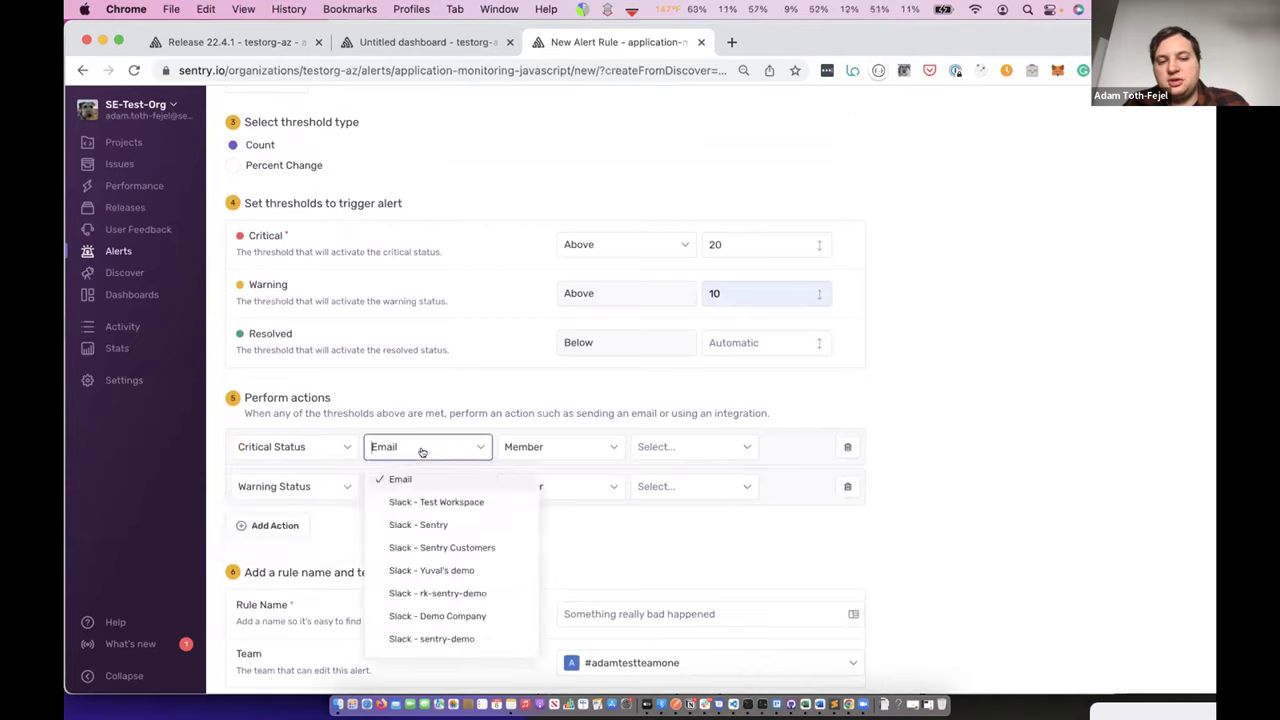
{"action": "type", "text": "pager"}
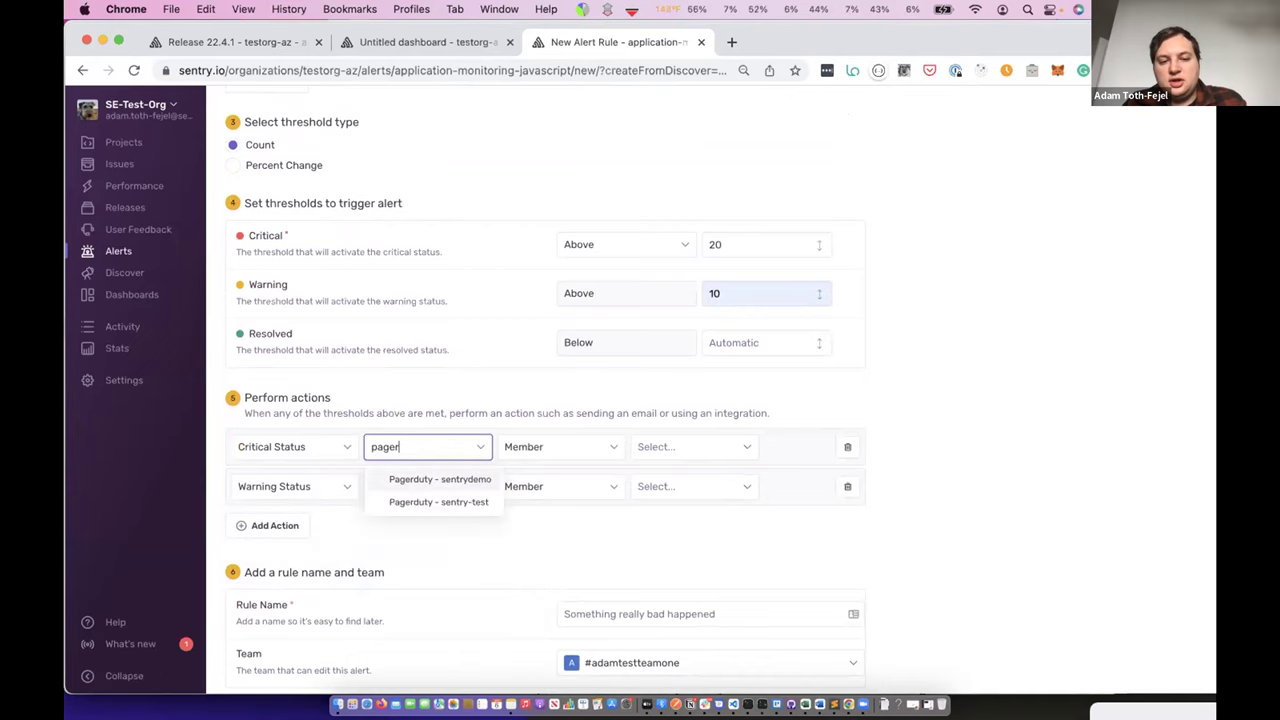
{"action": "left_click", "coordinate": [423, 479]}
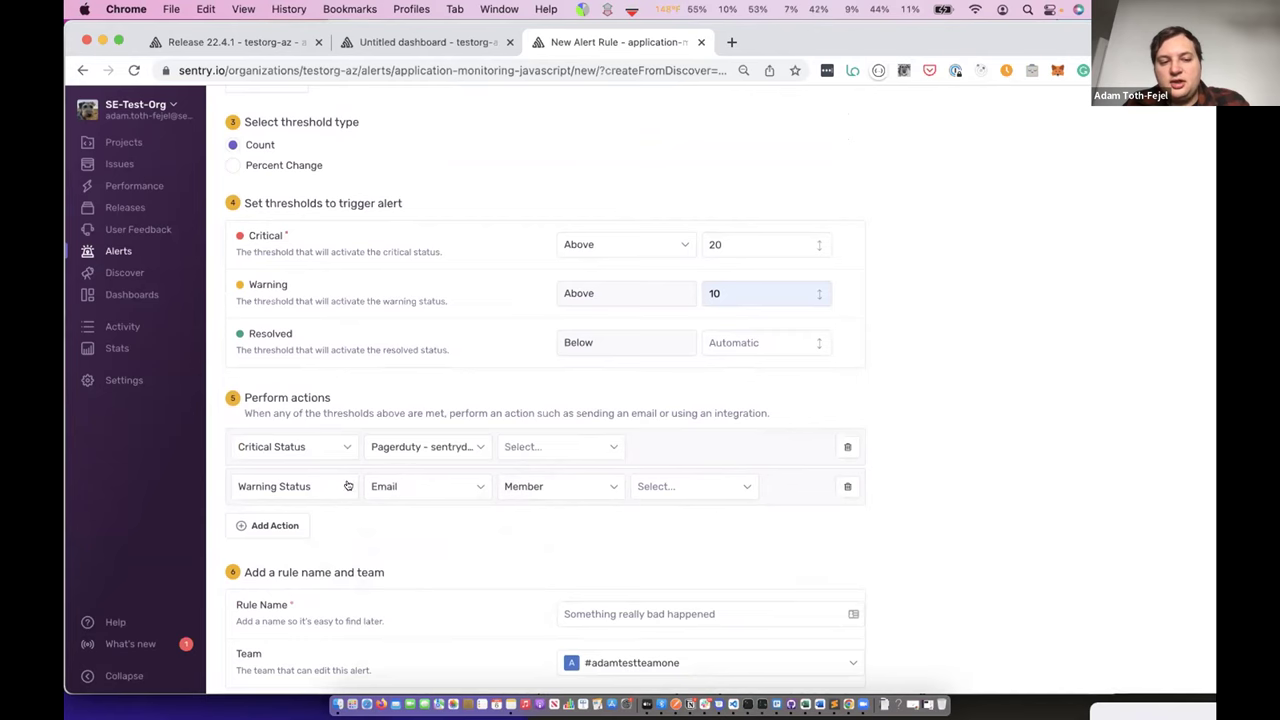
{"action": "left_click", "coordinate": [398, 486]}
{"action": "type", "text": "slack"}
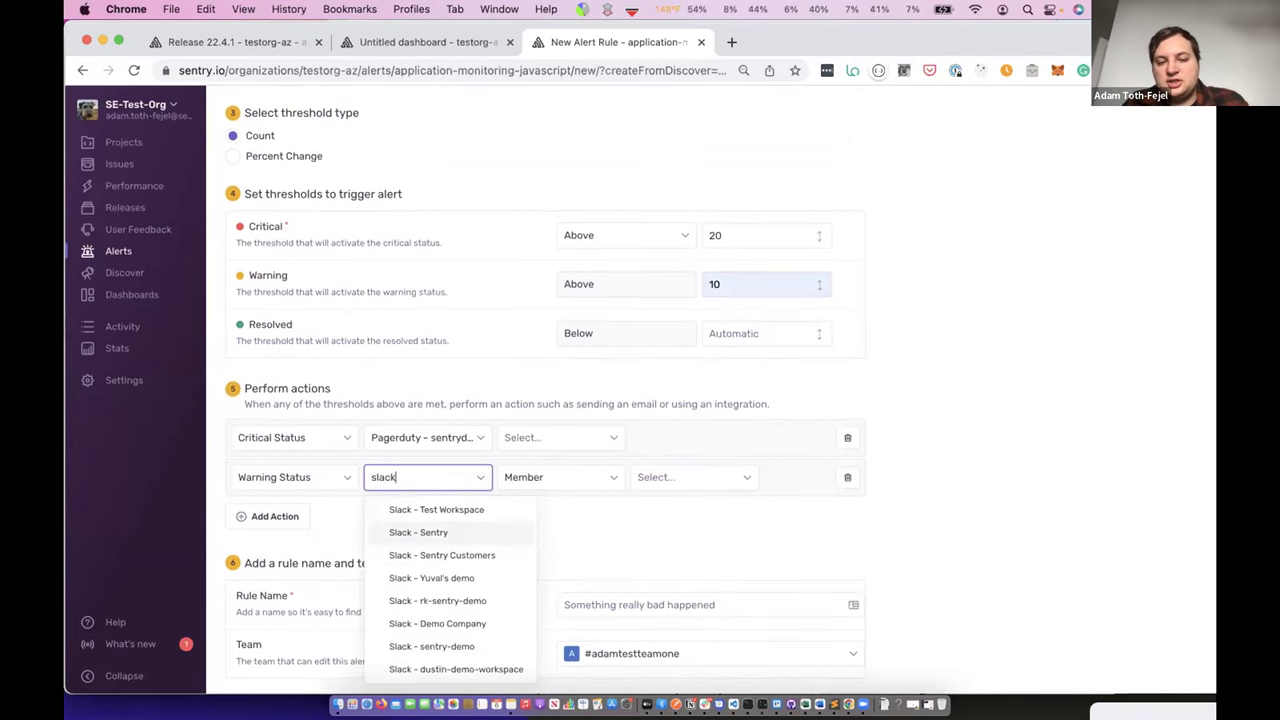
{"action": "left_click", "coordinate": [437, 509]}
Name the alert rule Highnumbererrorcount.
{"action": "scroll", "coordinate": [686, 520], "scroll_direction": "down", "scroll_amount": 2}
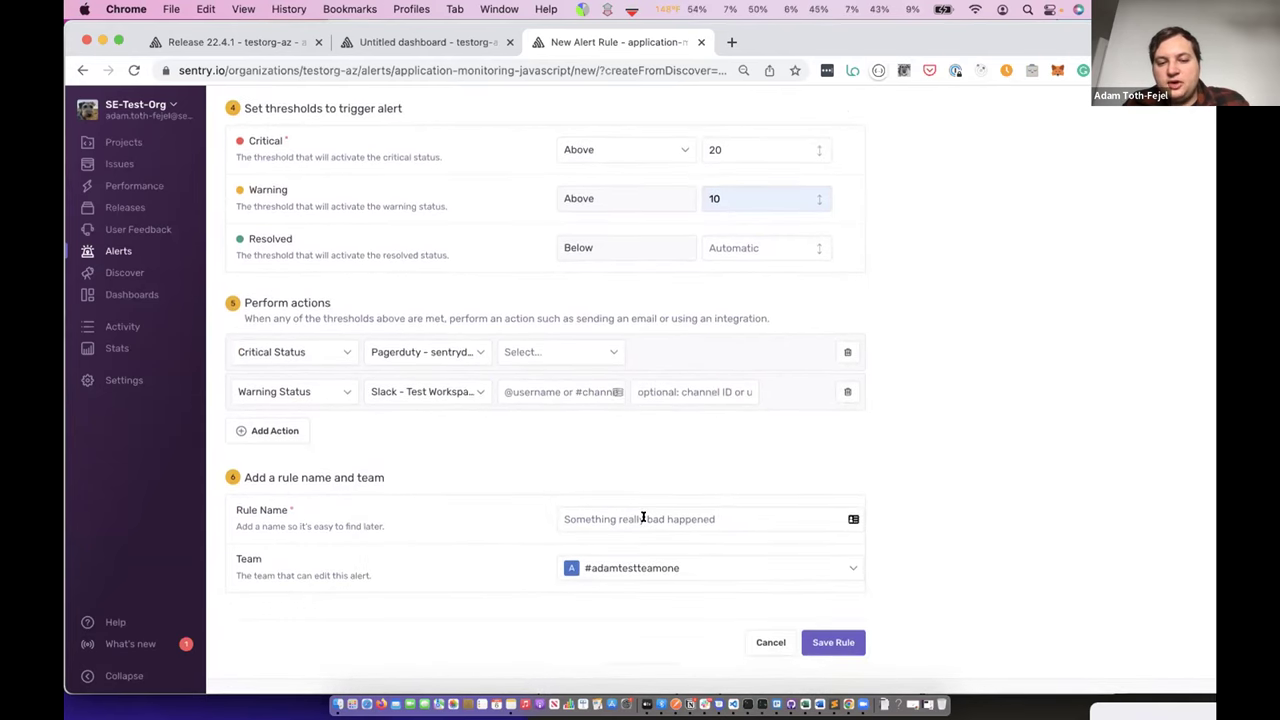
{"action": "left_click", "coordinate": [643, 518]}
{"action": "type", "text": "Highnum"}
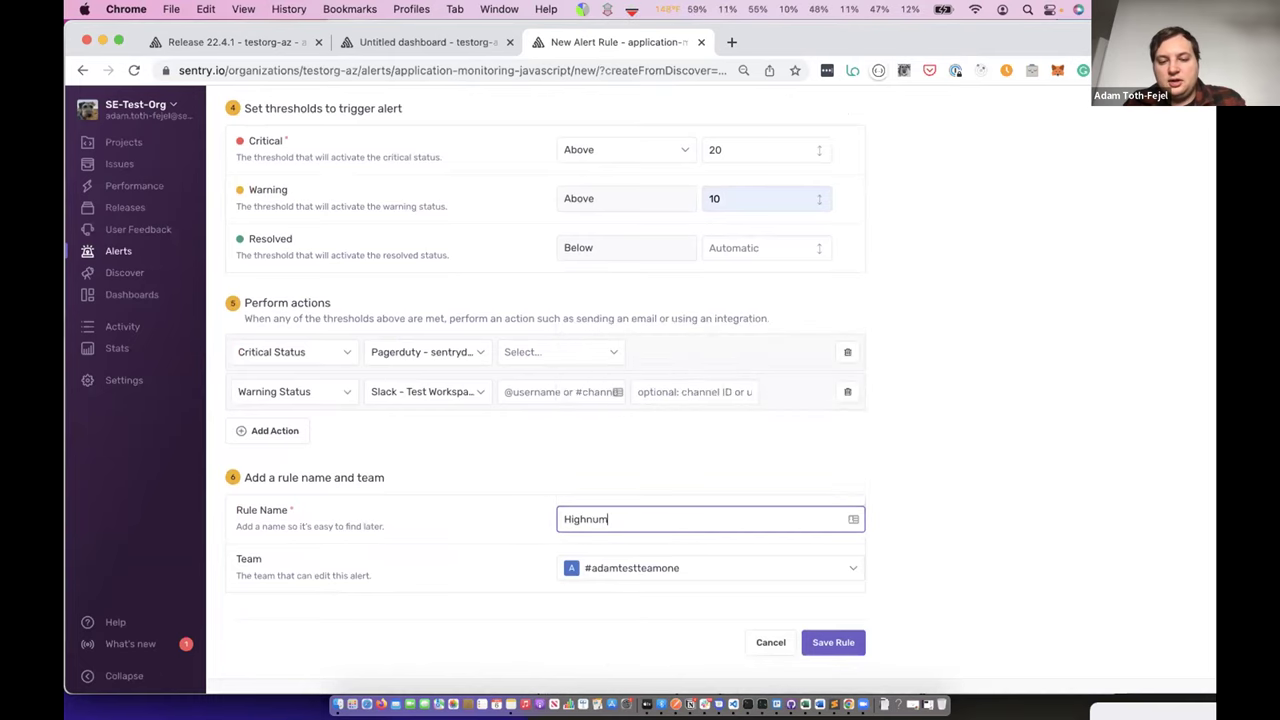
{"action": "type", "text": "bererrorcount"}
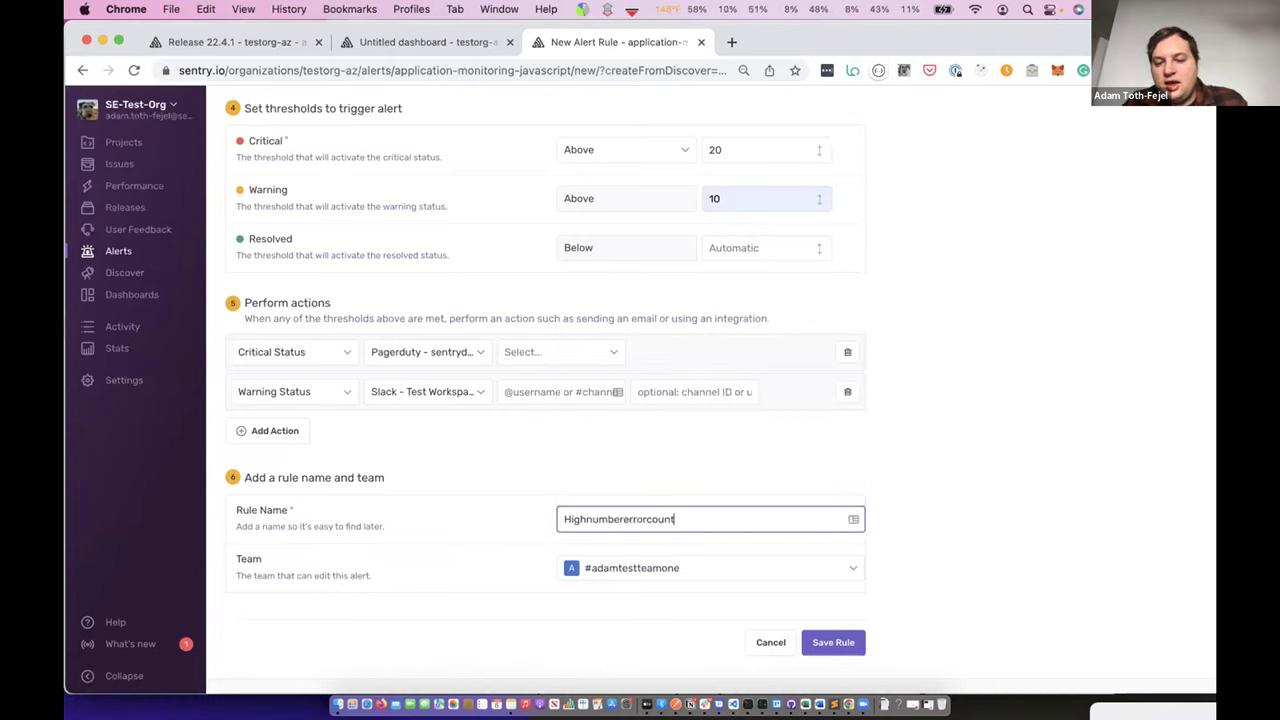